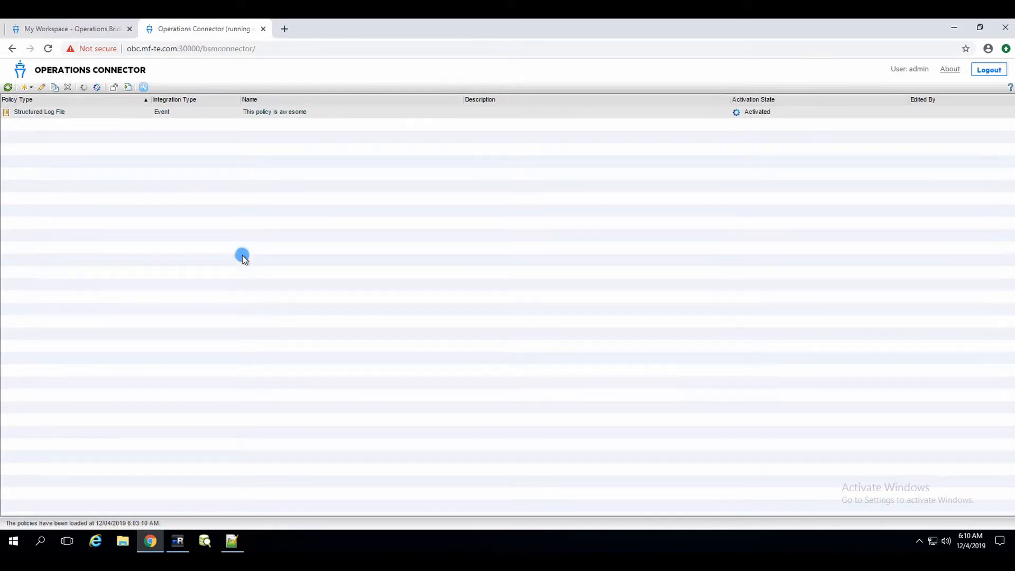
# Switch from Chrome to the mRemoteNG SSH session on the AOS host.
pyautogui.click(178, 540)
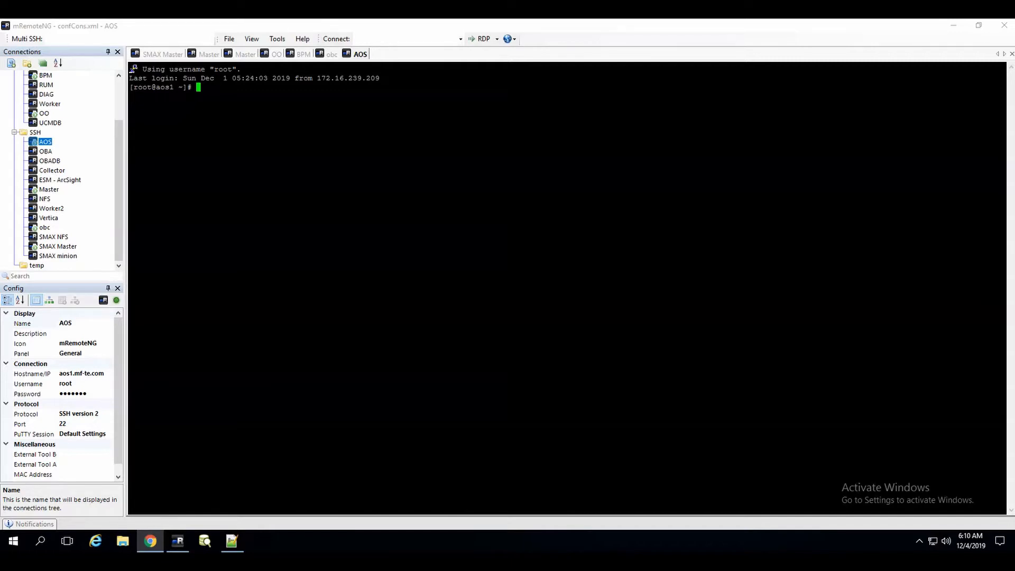
# Run 'yum install net-snmp-utils -y' on the AOS host.
pyautogui.rightClick(382, 117)
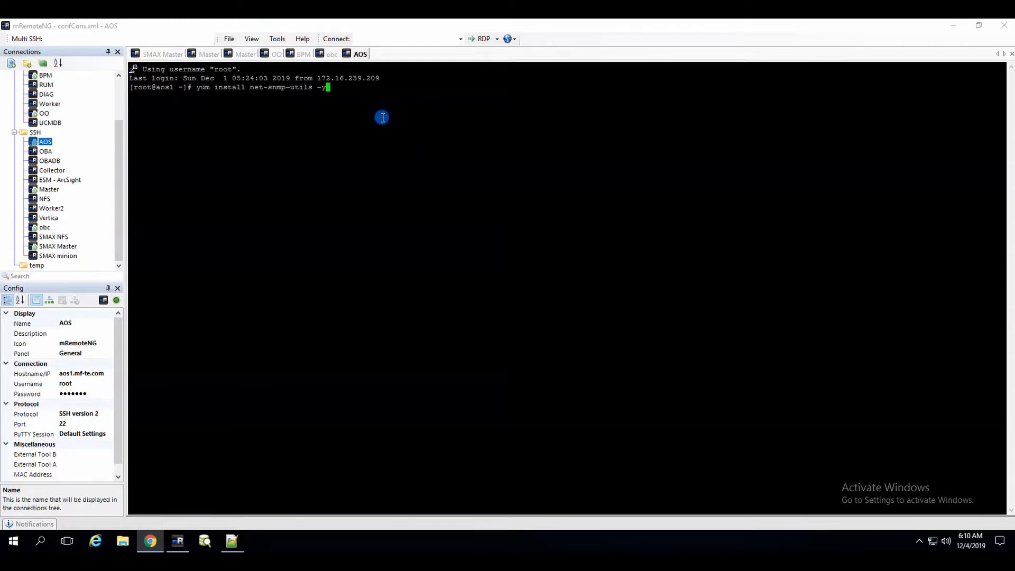
pyautogui.press('Return')
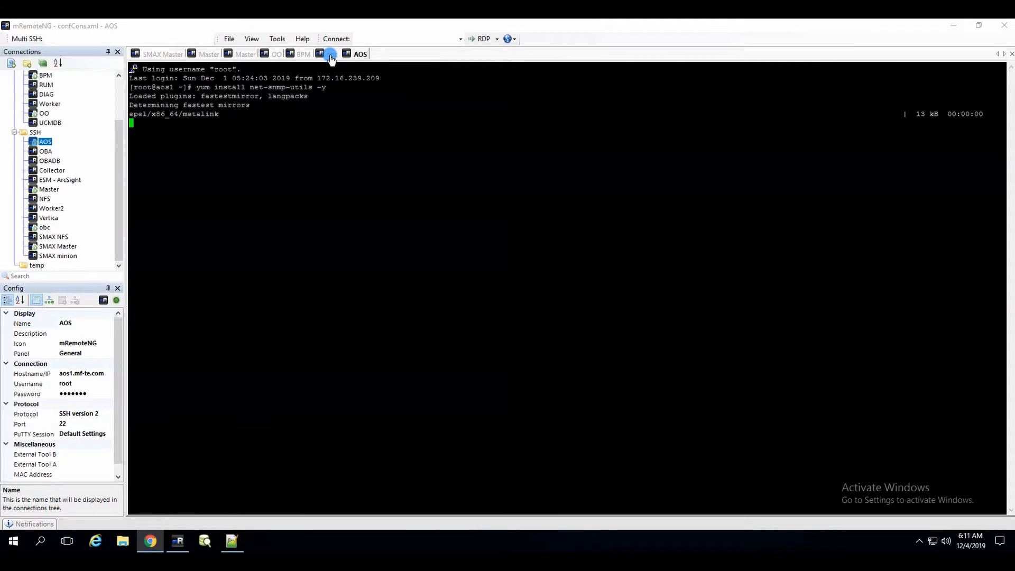
# On the obc host, clear the terminal and install tcpdump with 'yum install tcpdump -y', then return to AOS.
pyautogui.click(330, 55)
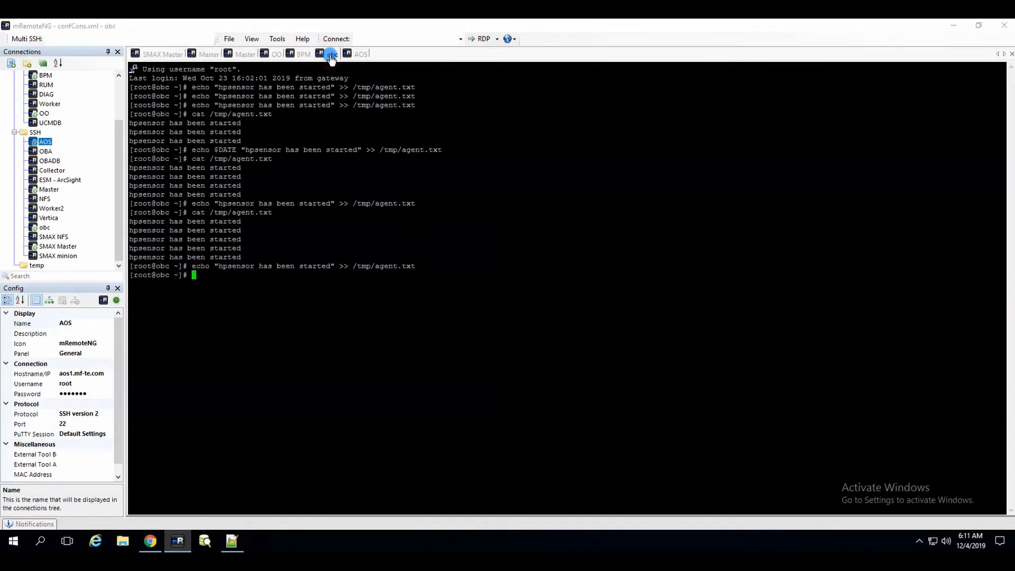
pyautogui.write('clea')
pyautogui.write('r')
pyautogui.press('Return')
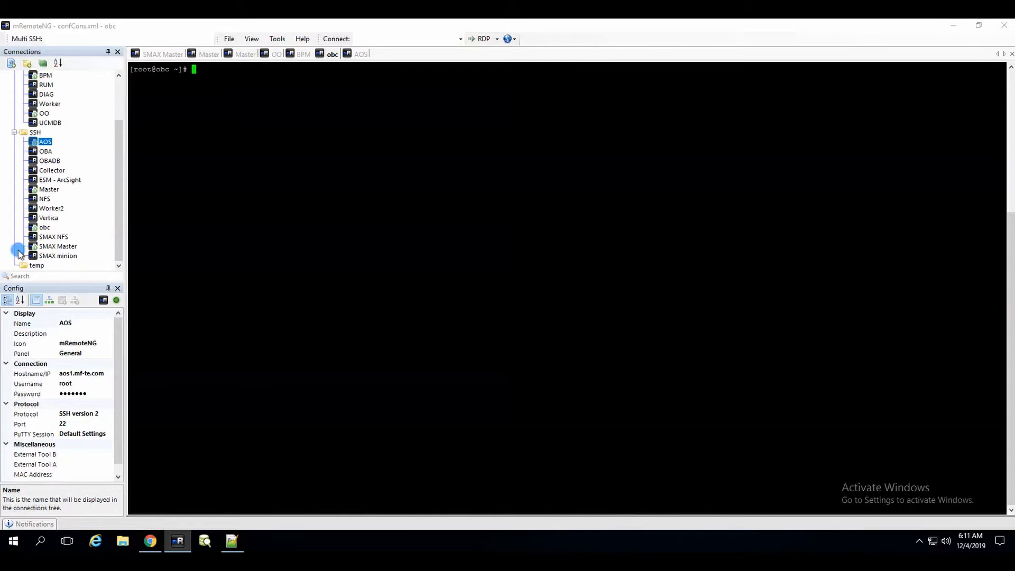
pyautogui.rightClick(384, 142)
pyautogui.press('Return')
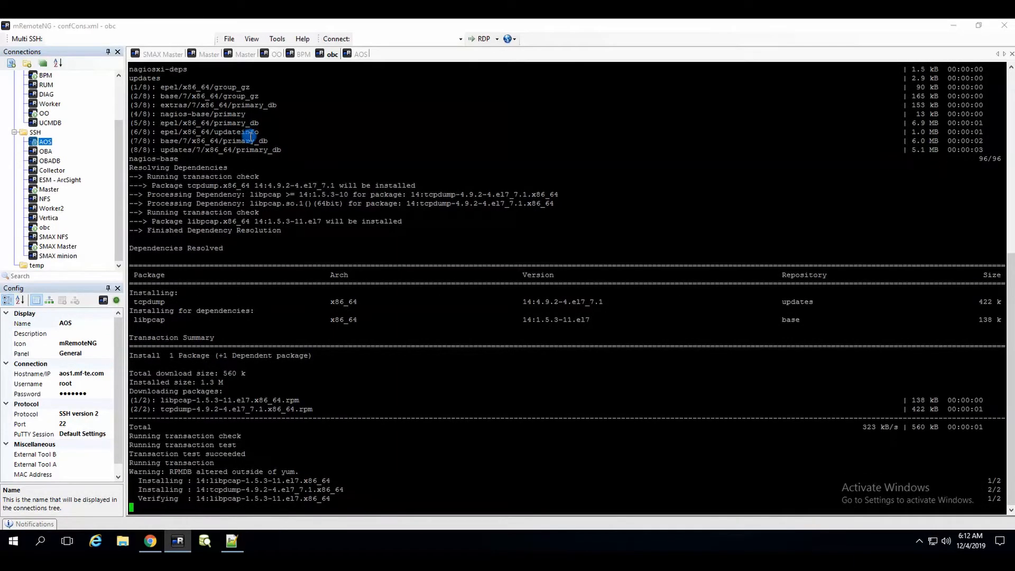
pyautogui.click(356, 55)
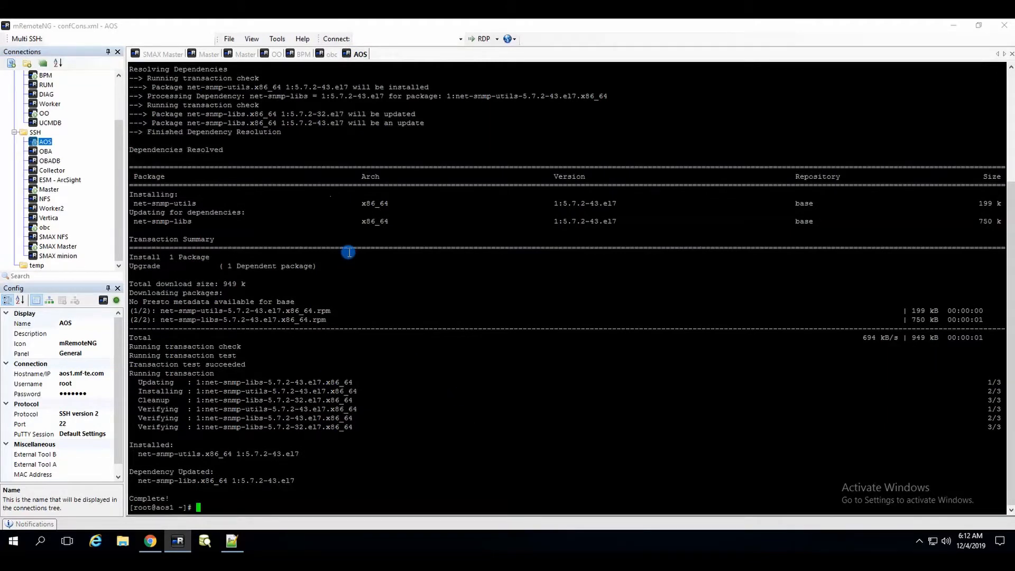
# From AOS, send a test SNMP v2c trap to obc with snmptrap.
pyautogui.hotkey('ctrl', 'l')
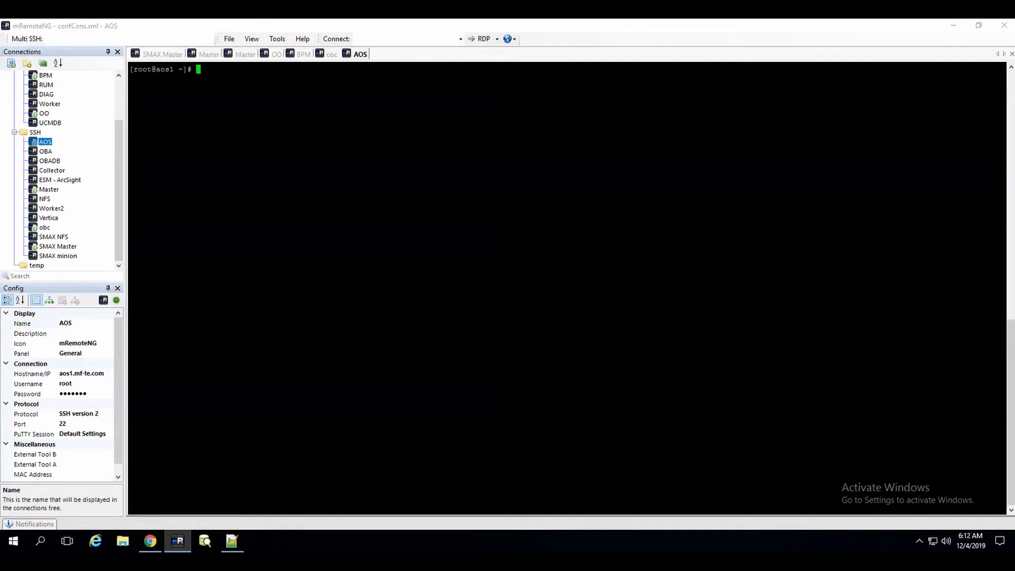
pyautogui.rightClick(464, 167)
pyautogui.press('Return')
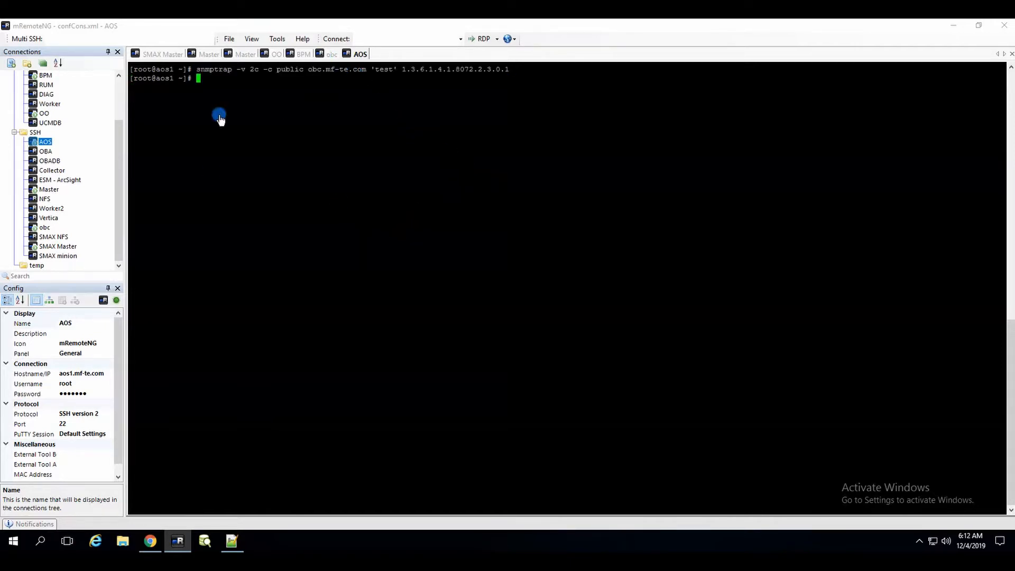
# Capture port 162 on obc with 'tcpdump -i ens192 port 162' and check for the trap.
pyautogui.click(332, 54)
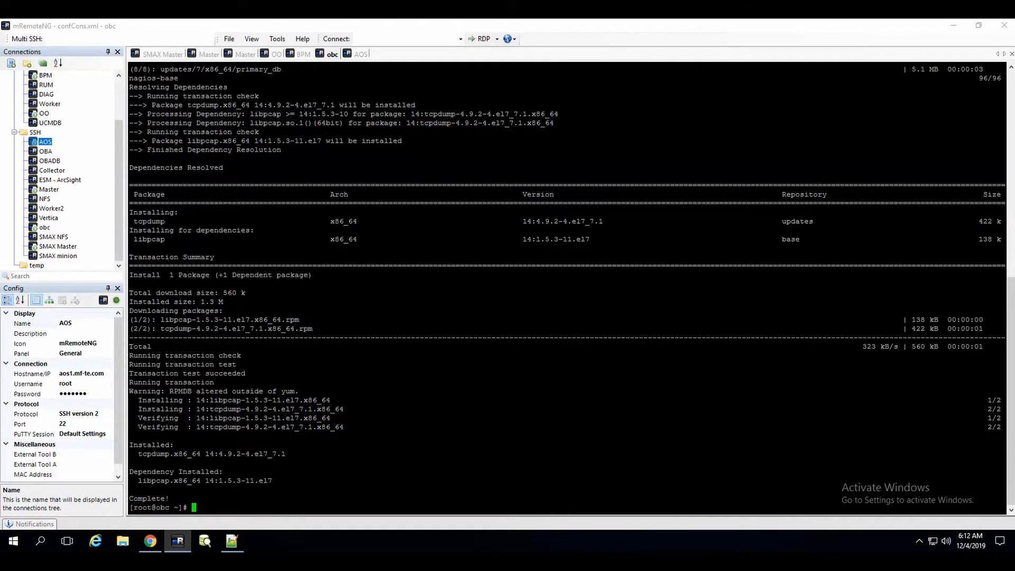
pyautogui.rightClick(319, 381)
pyautogui.press('Return')
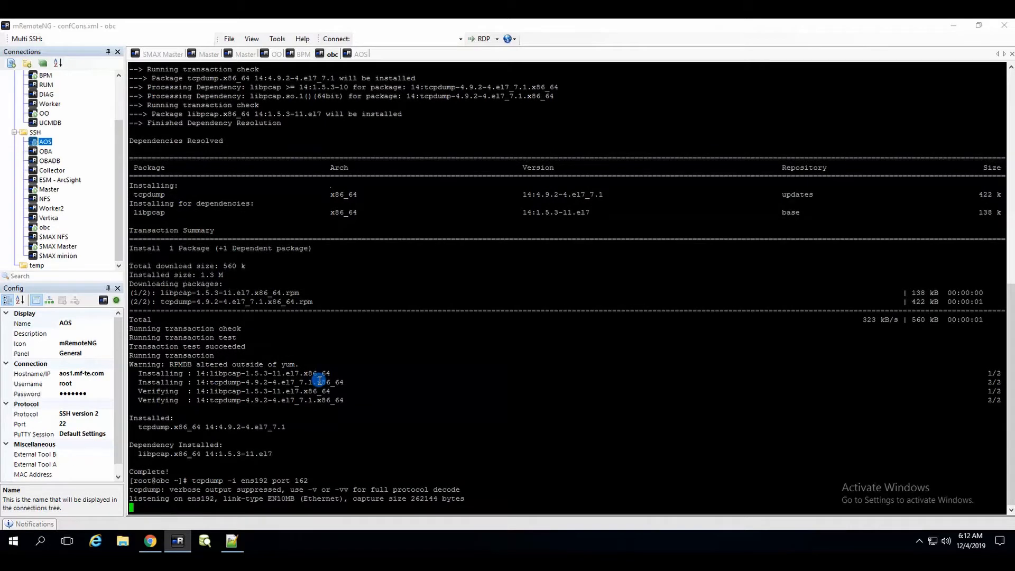
pyautogui.click(355, 58)
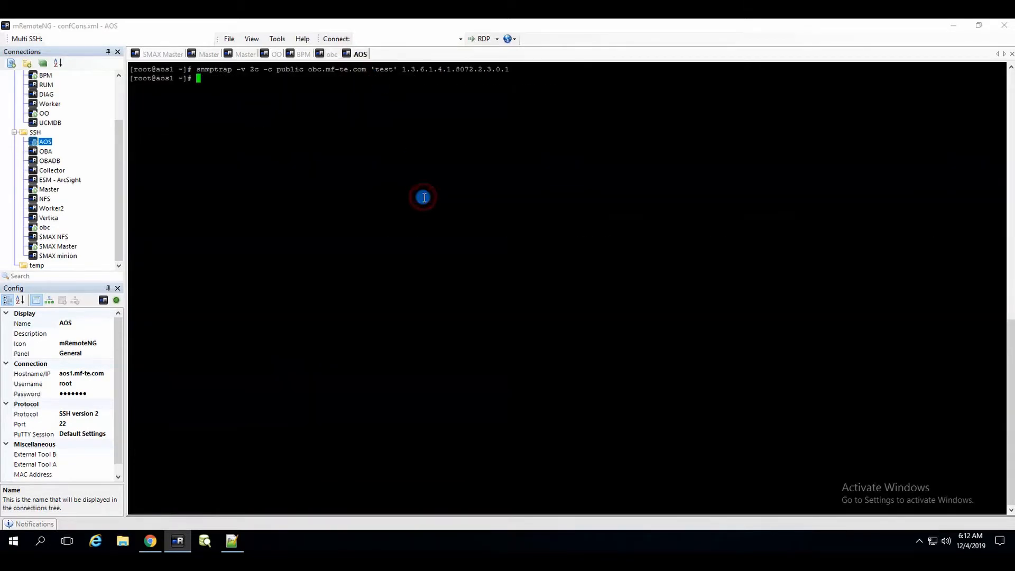
pyautogui.click(331, 54)
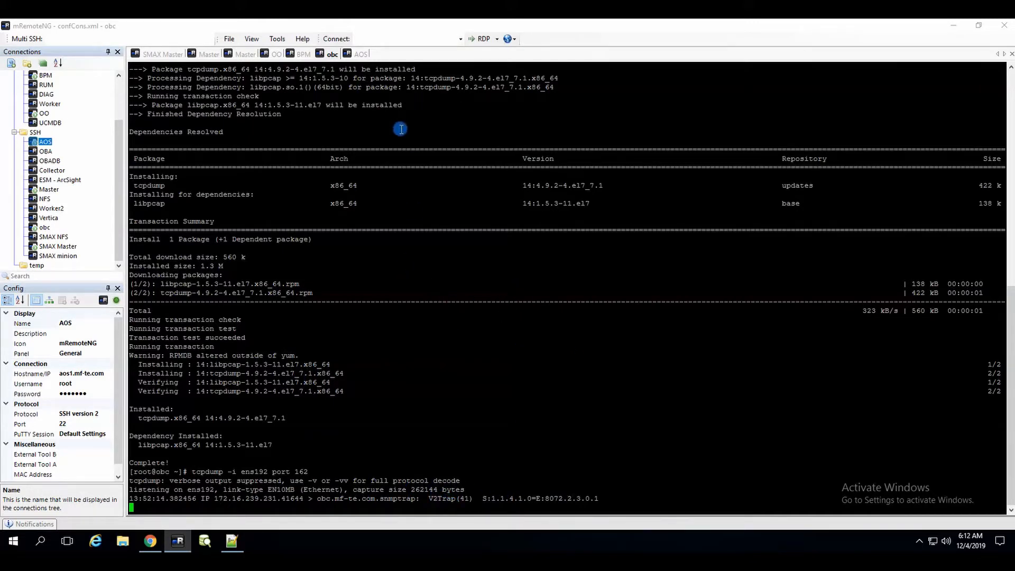
# Start a new SNMP Interceptor policy in Operations Connector in a maximized editor.
pyautogui.click(154, 543)
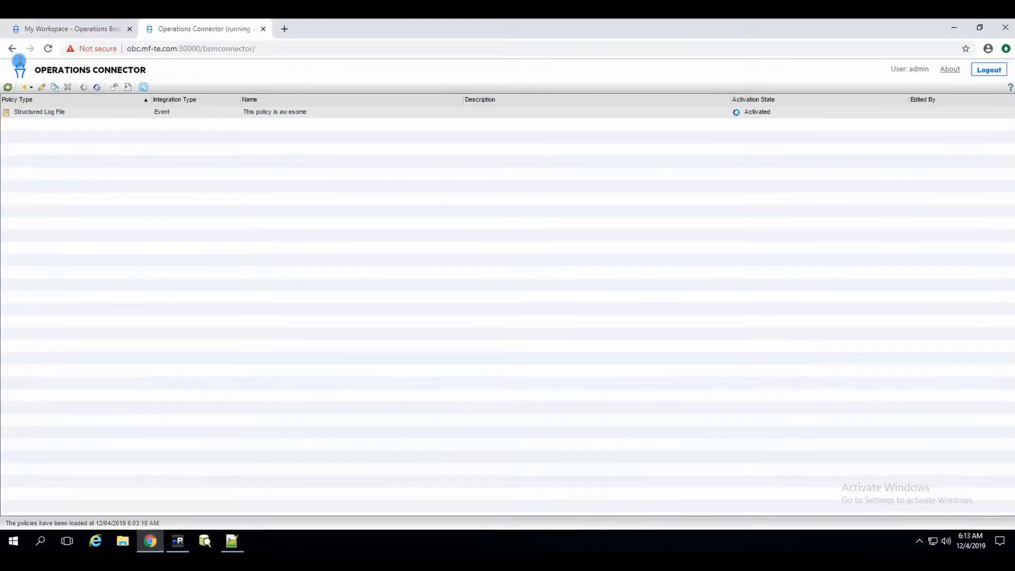
pyautogui.click(27, 88)
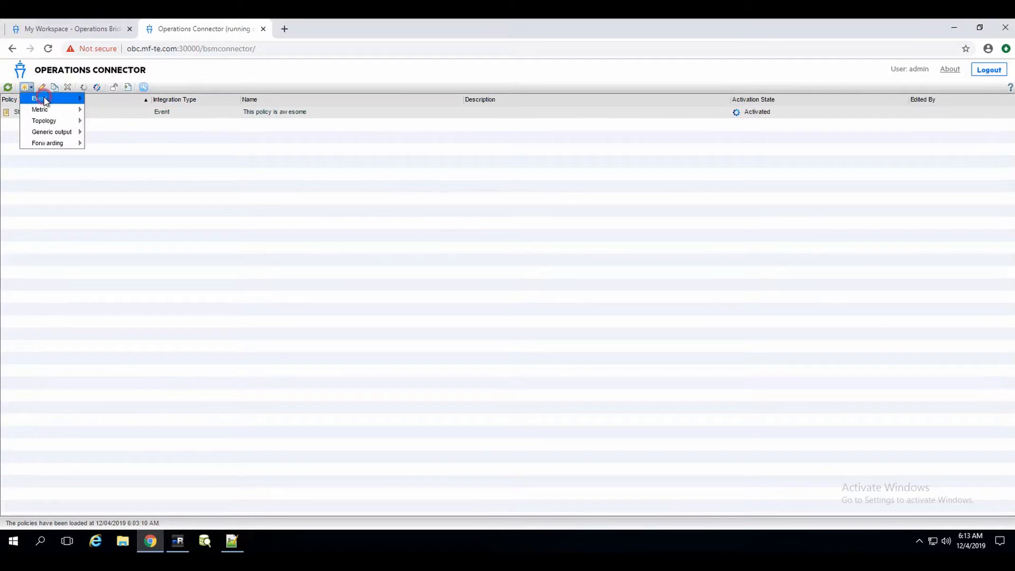
pyautogui.moveTo(46, 101)
pyautogui.click(138, 157)
pyautogui.click(486, 38)
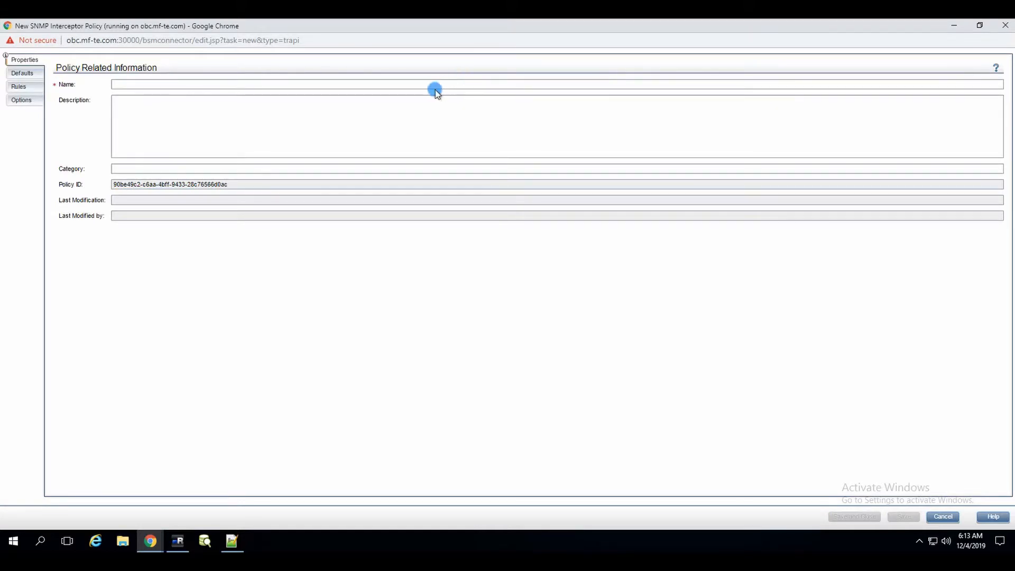
# Name the policy 'SNMP is cooooool' and show its default event attributes.
pyautogui.click(149, 83)
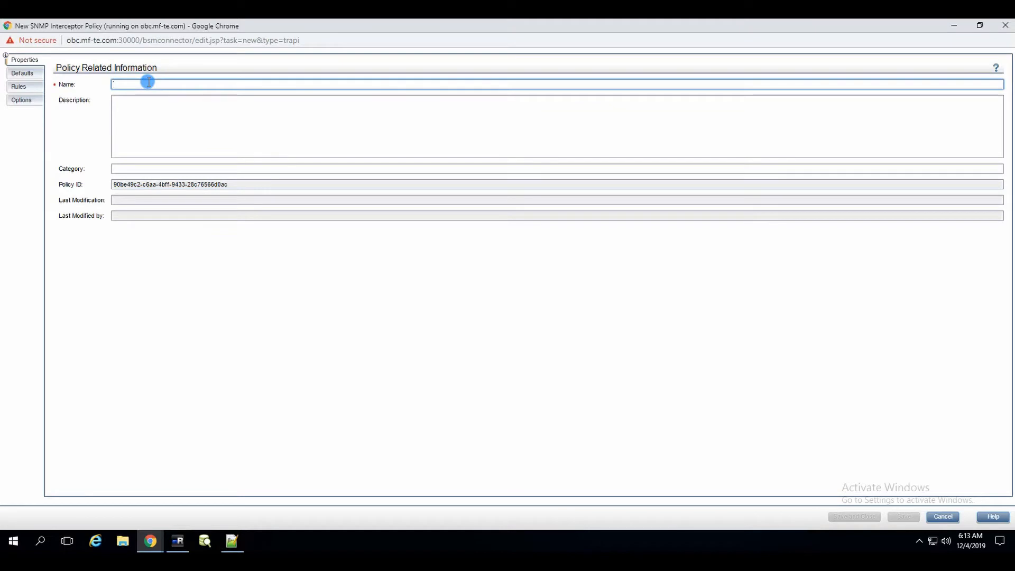
pyautogui.write('SNMP is ')
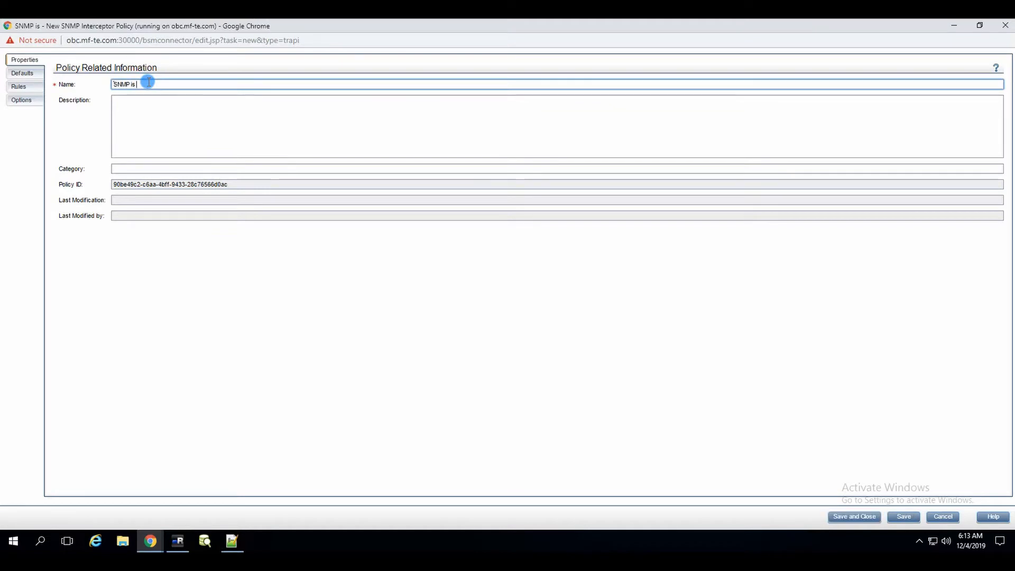
pyautogui.write('cooooool')
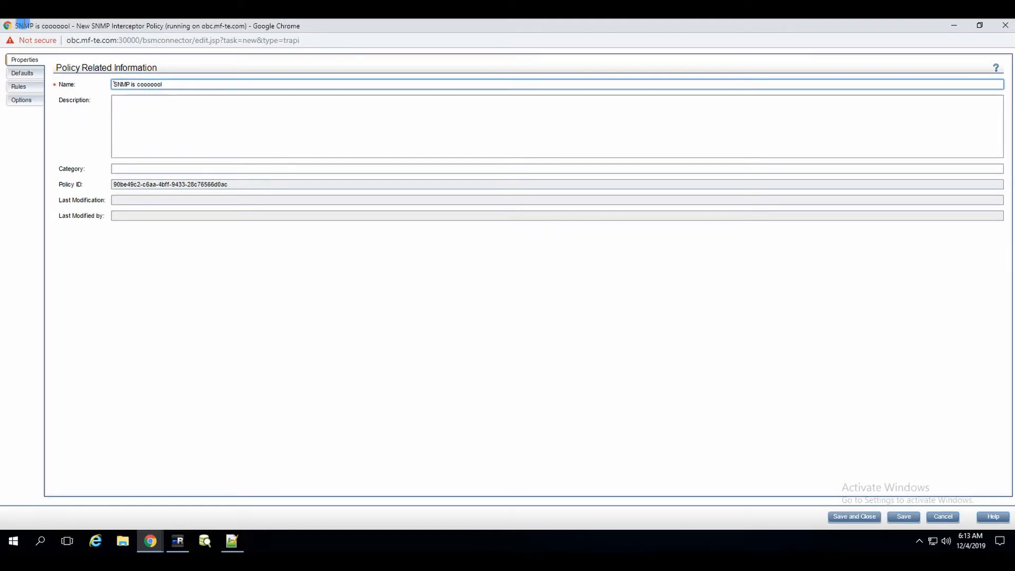
pyautogui.click(27, 73)
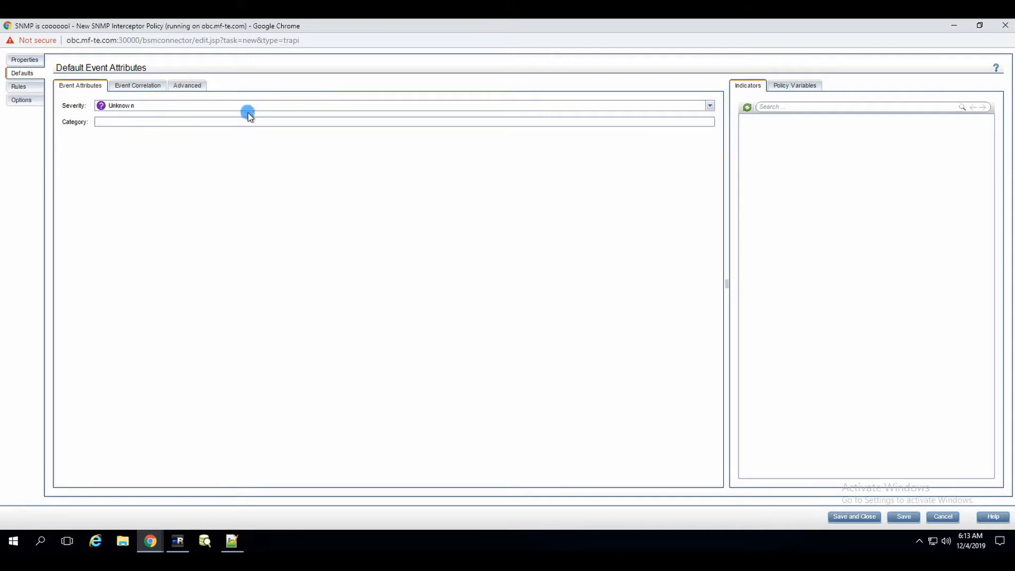
# Add an Event on matched rule to the policy's Rules.
pyautogui.click(236, 125)
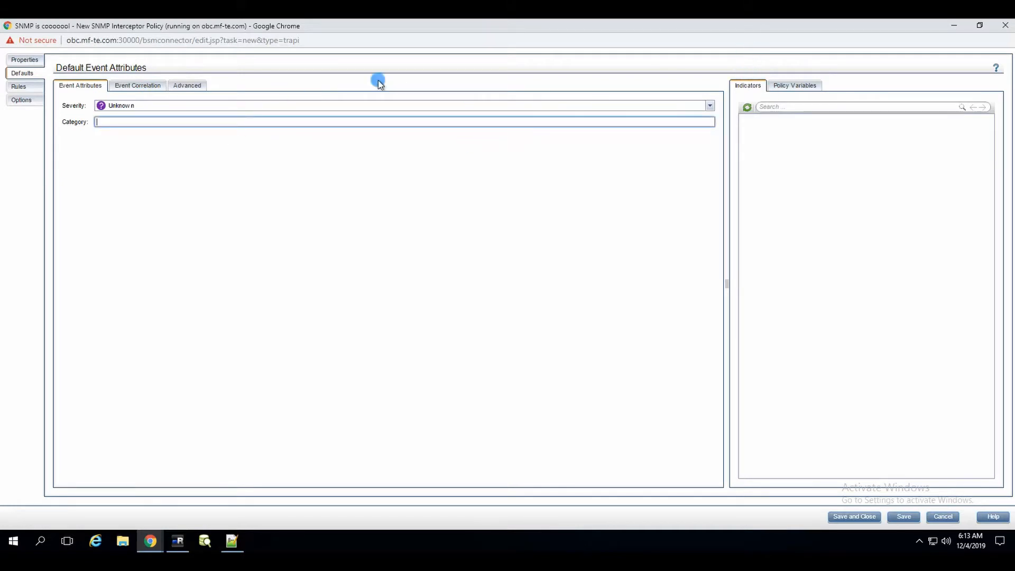
pyautogui.click(16, 90)
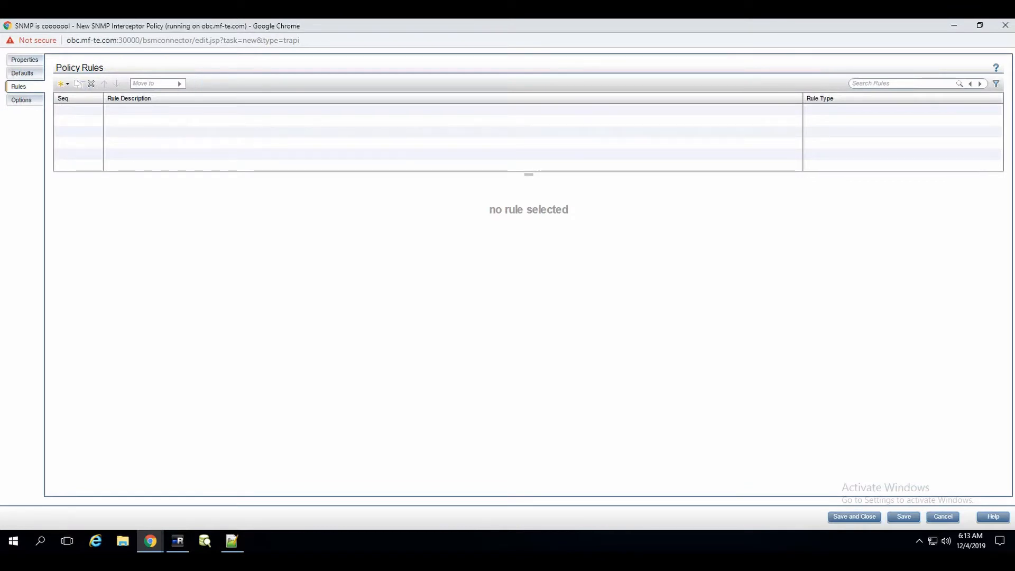
pyautogui.click(63, 83)
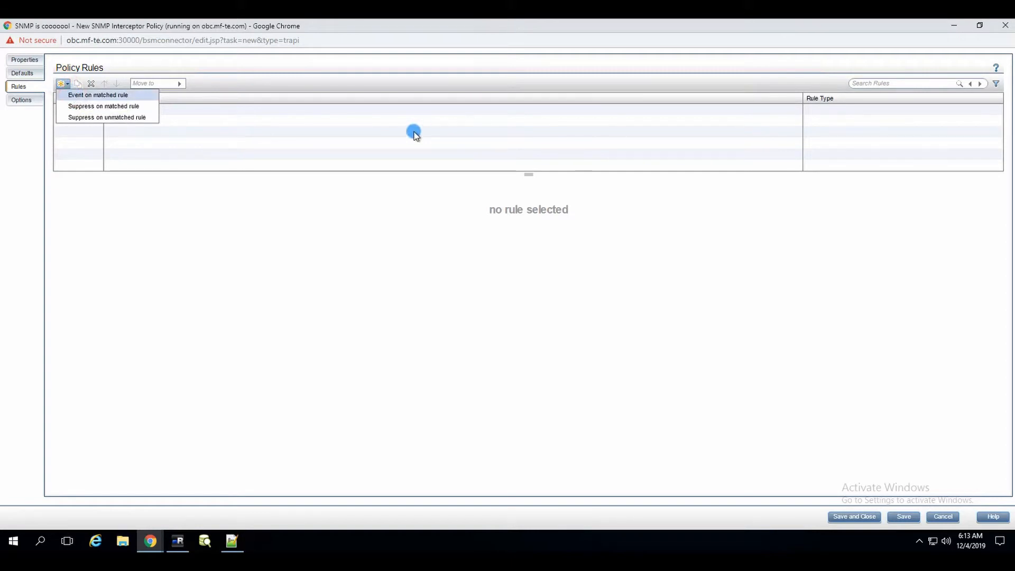
pyautogui.click(100, 94)
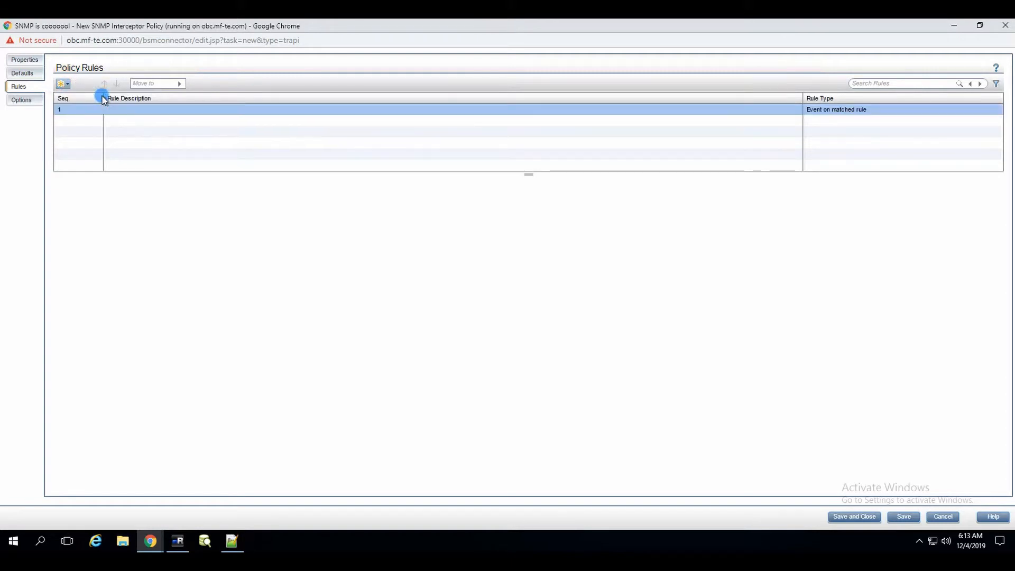
# Set the rule description to 'ONE rule to RULE them all' and return to mRemoteNG.
pyautogui.click(166, 109)
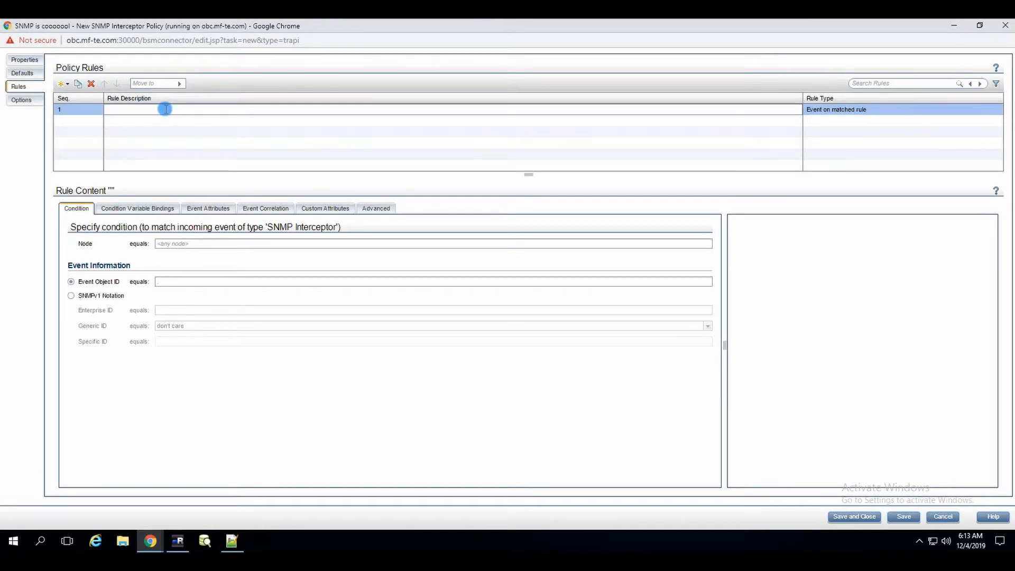
pyautogui.click(164, 108)
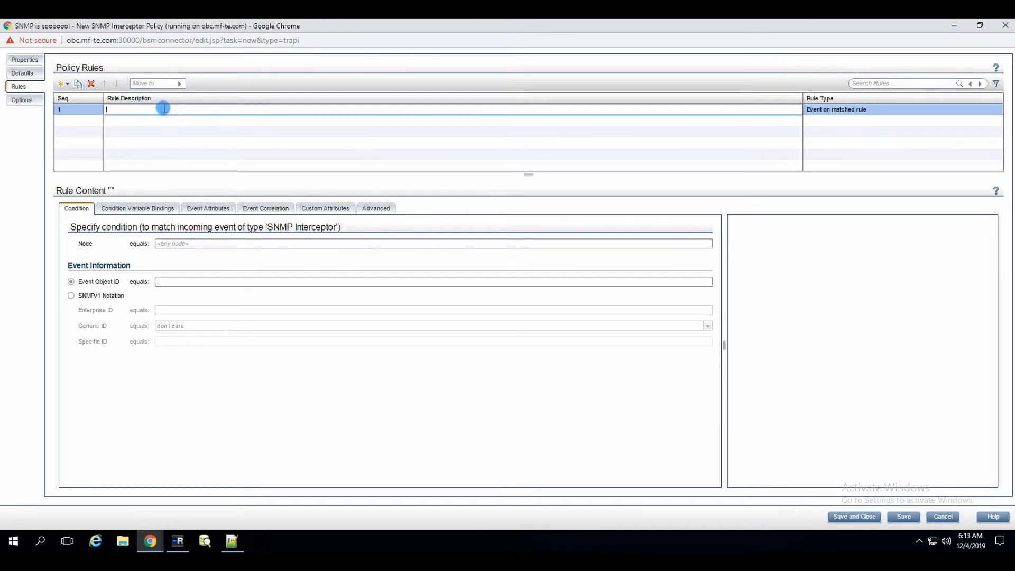
pyautogui.write('ONE rule to RULE them all')
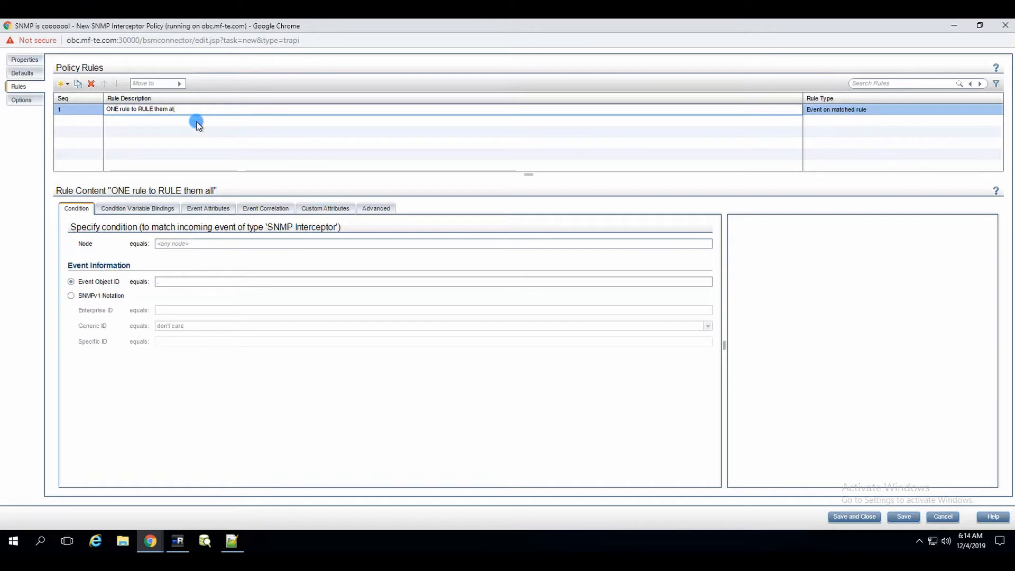
pyautogui.click(183, 154)
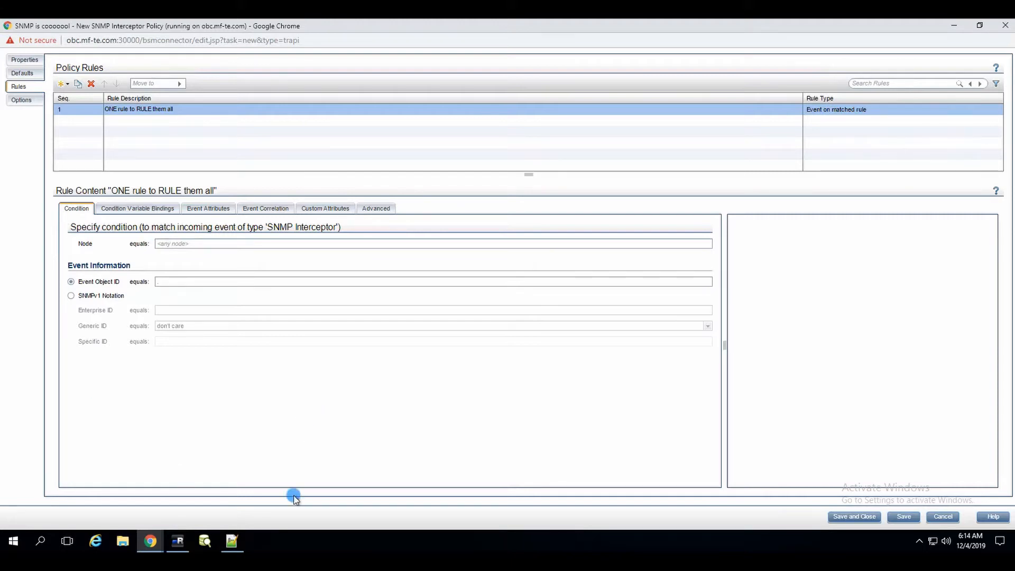
pyautogui.click(178, 540)
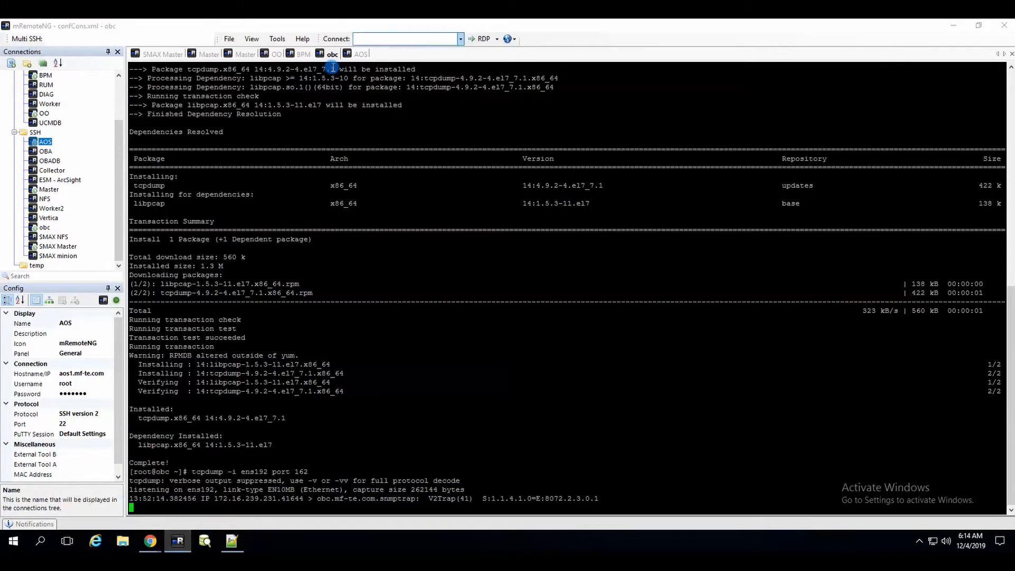
# From AOS, send another trap to obc carrying 1.3.6.1.4.1.8072.2.3.2.1 with value 123456.
pyautogui.click(360, 54)
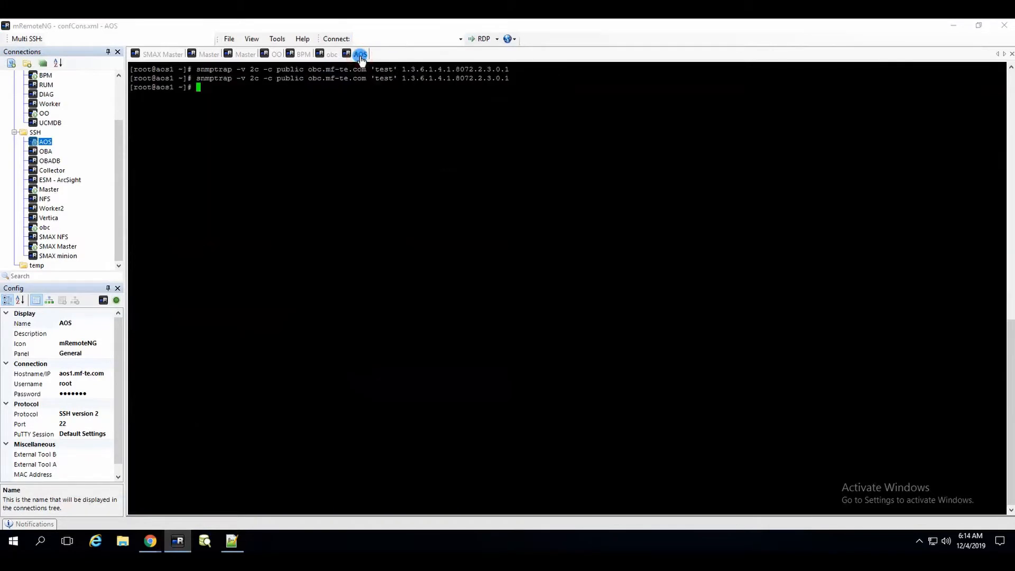
pyautogui.rightClick(363, 121)
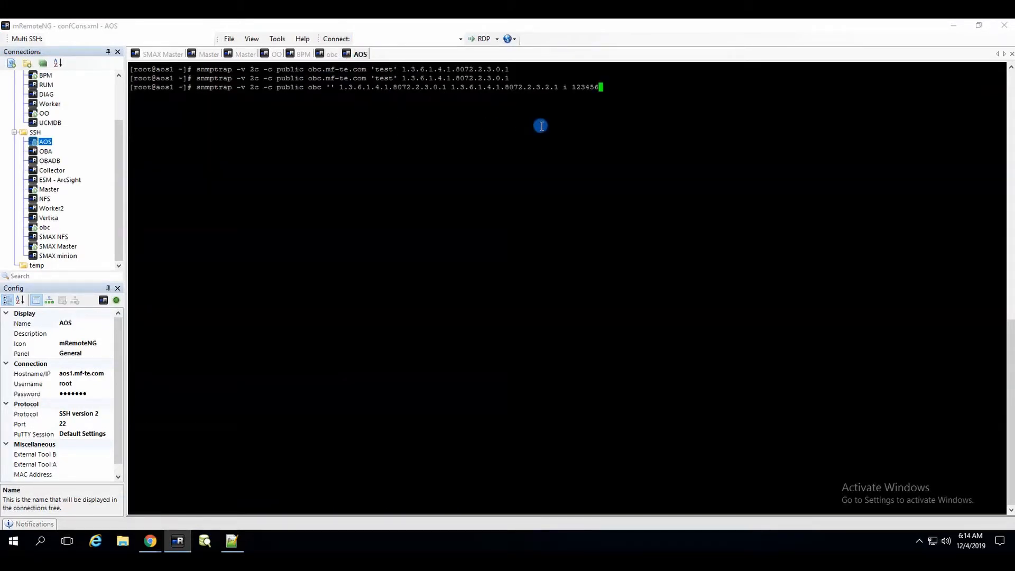
pyautogui.press('Return')
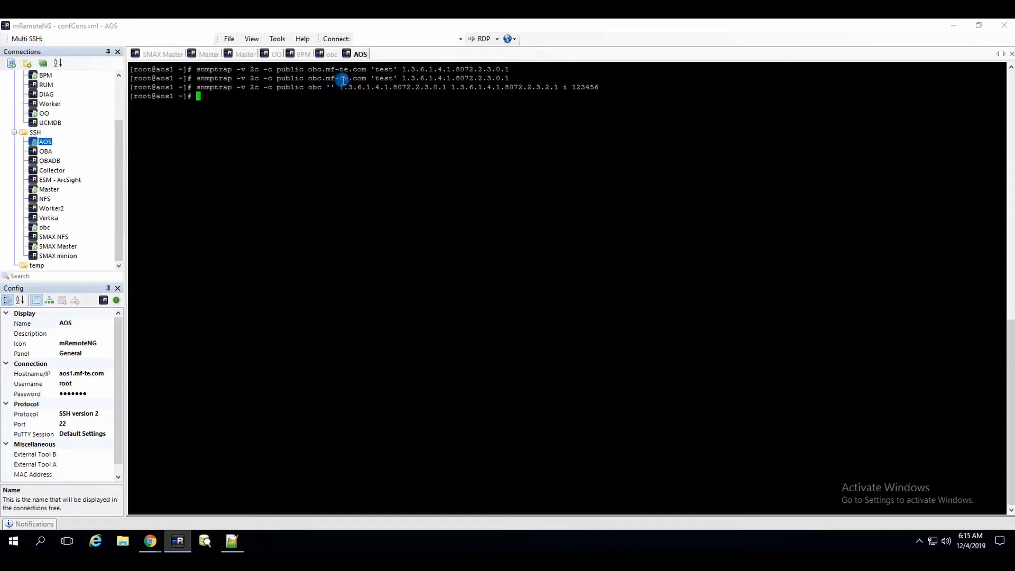
pyautogui.moveTo(340, 87); pyautogui.dragTo(370, 88)
pyautogui.click(423, 104)
pyautogui.click(151, 541)
# Set the rule's event title to 'SNAMP trap:' on the Event Attributes page.
pyautogui.click(215, 489)
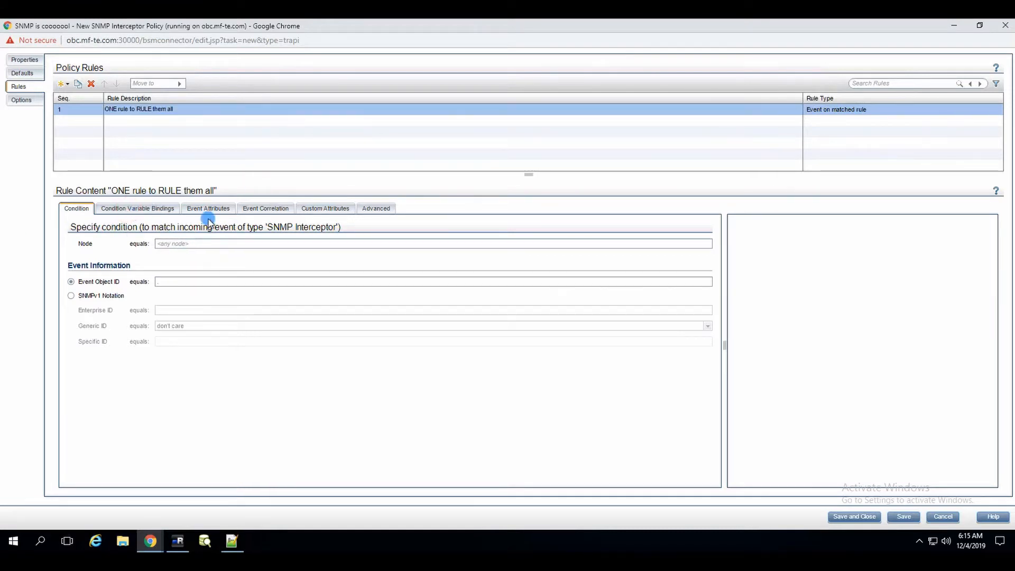
pyautogui.click(137, 209)
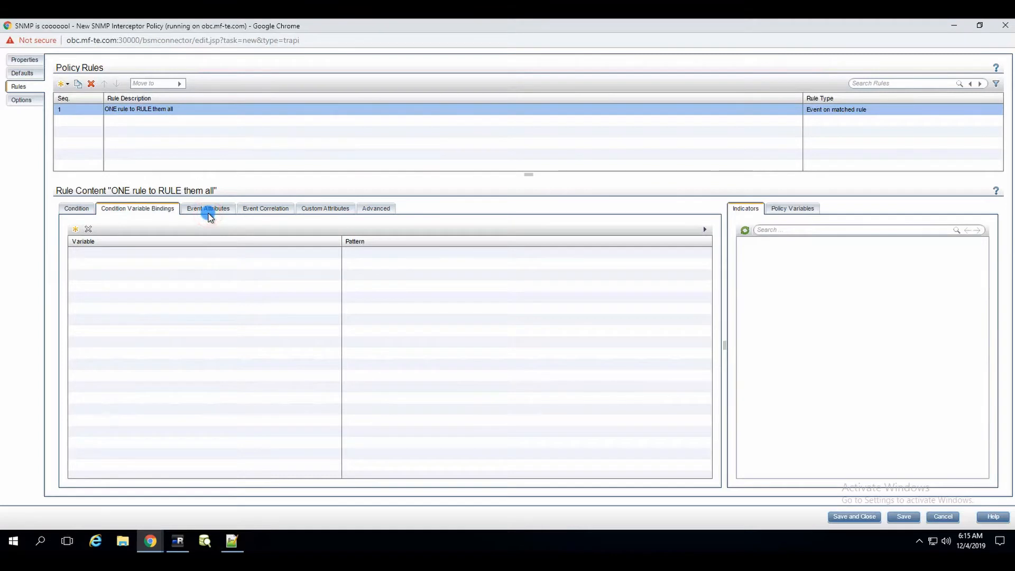
pyautogui.click(209, 210)
pyautogui.click(138, 229)
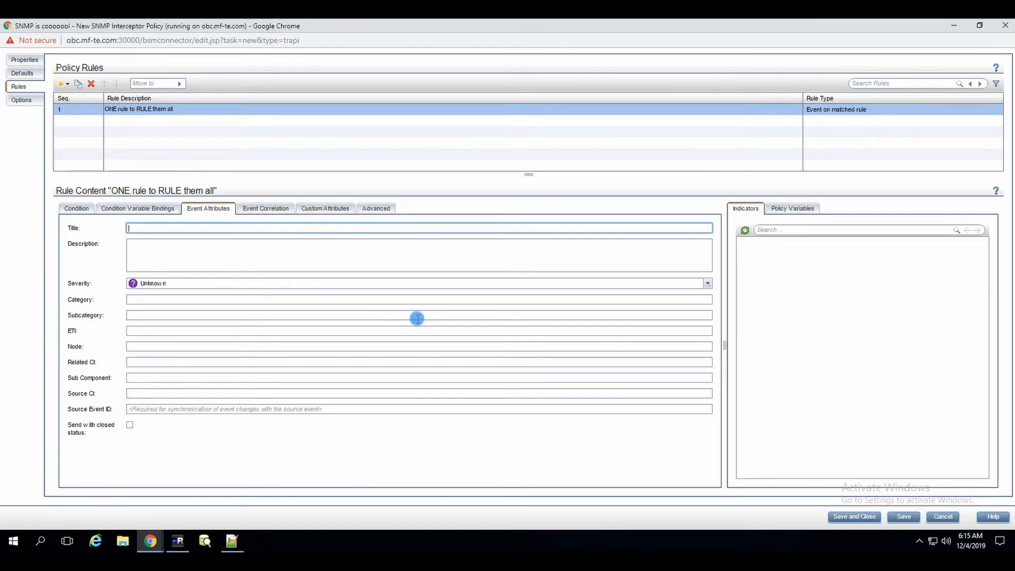
pyautogui.write('SNAMP trap:')
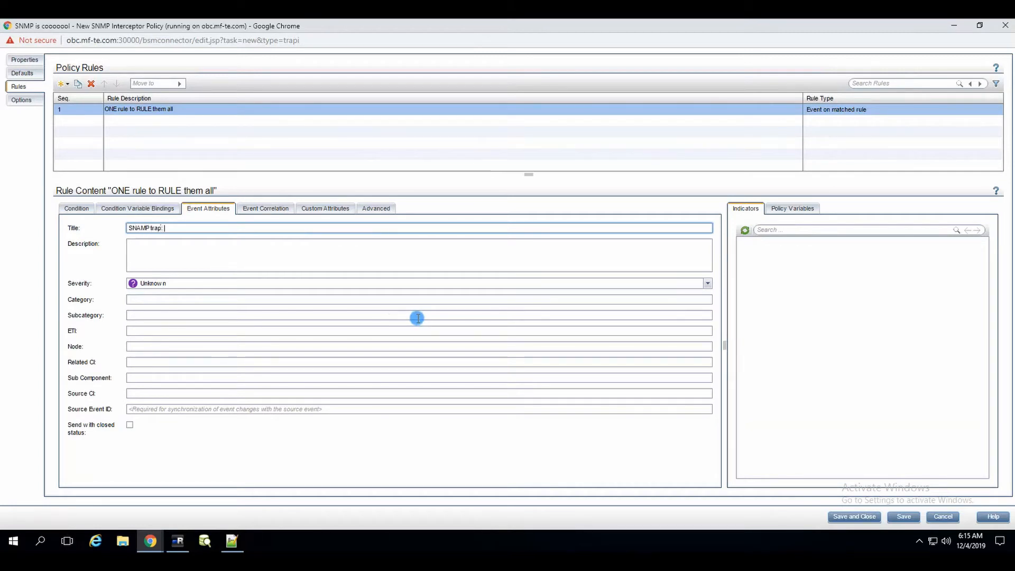
# Browse the list of available policy variables.
pyautogui.click(786, 211)
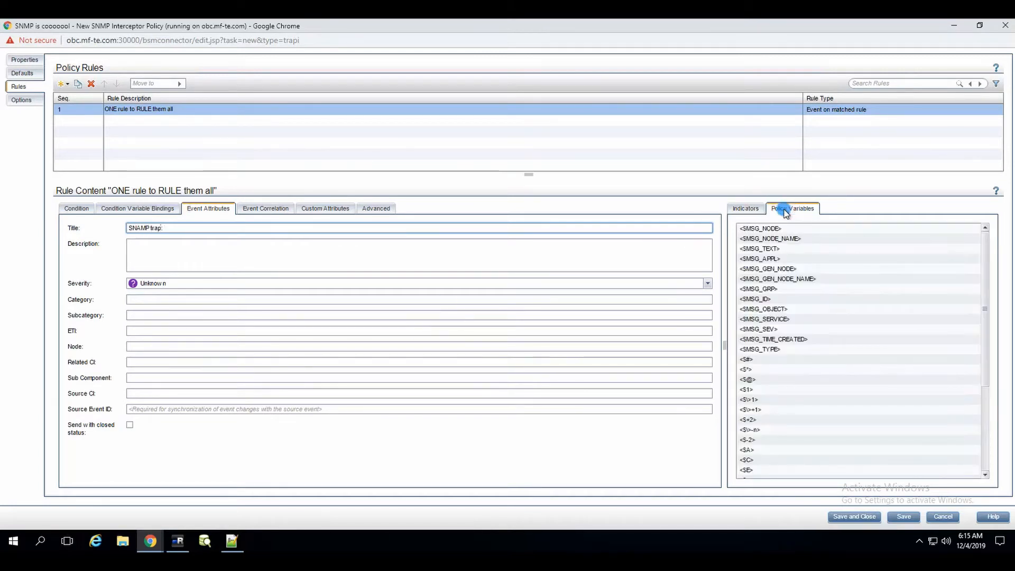
pyautogui.scroll(-5, 788, 312)
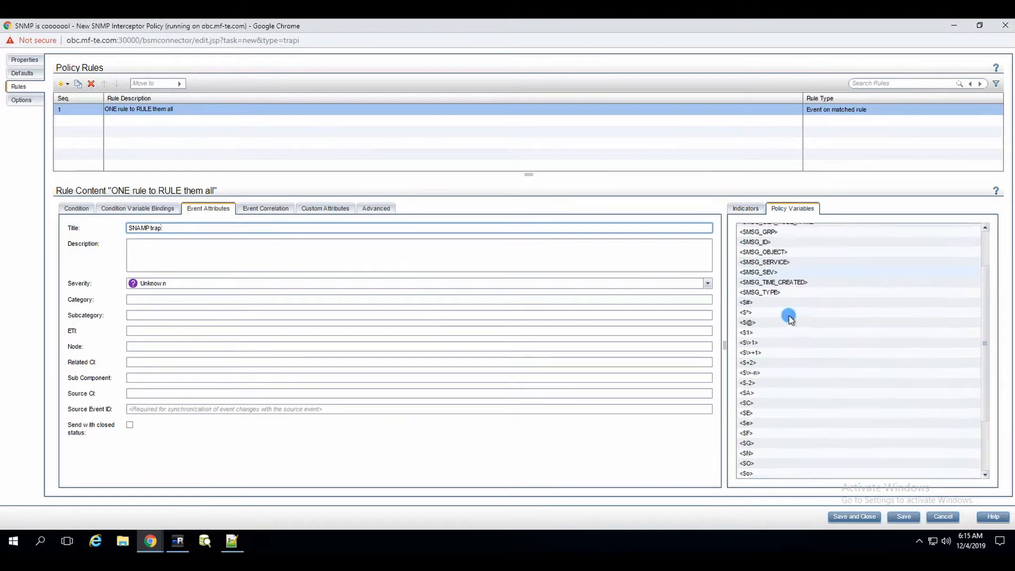
pyautogui.scroll(5, 788, 325)
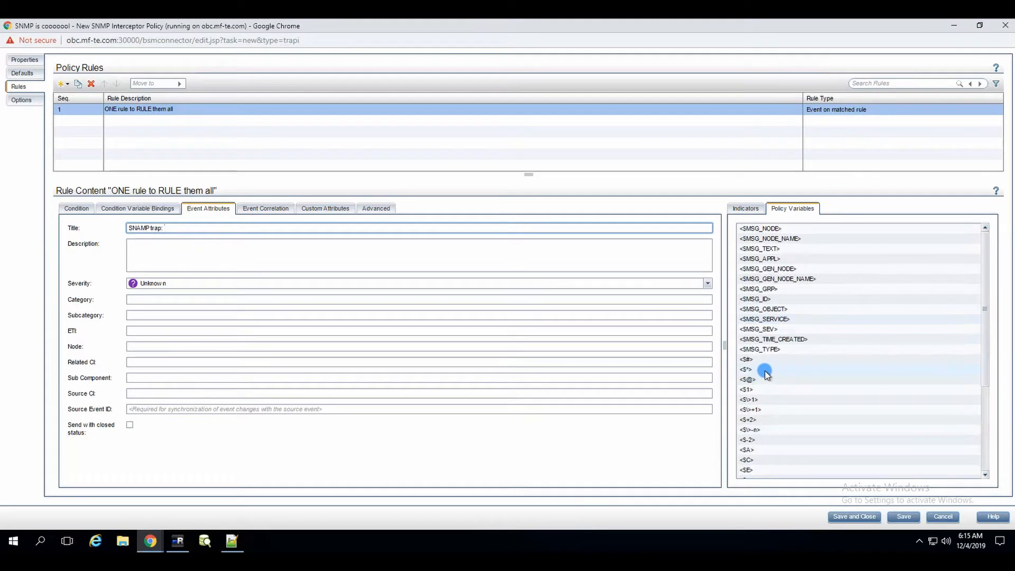
pyautogui.scroll(-1, 762, 365)
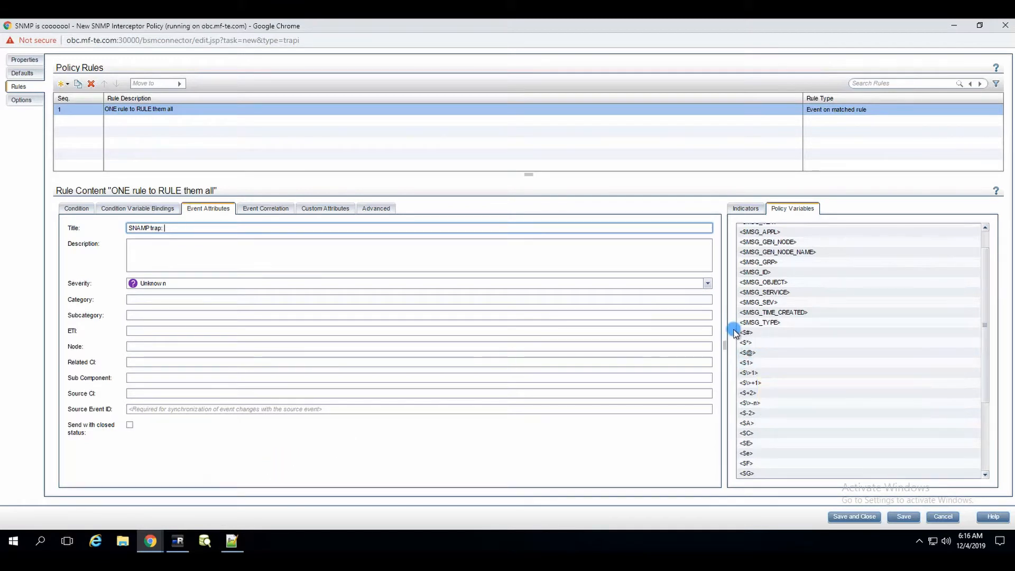
# Inspect trap OID 1.3.6.1.4.1.8072.2.3.0.1 in the last snmptrap command on AOS.
pyautogui.click(180, 540)
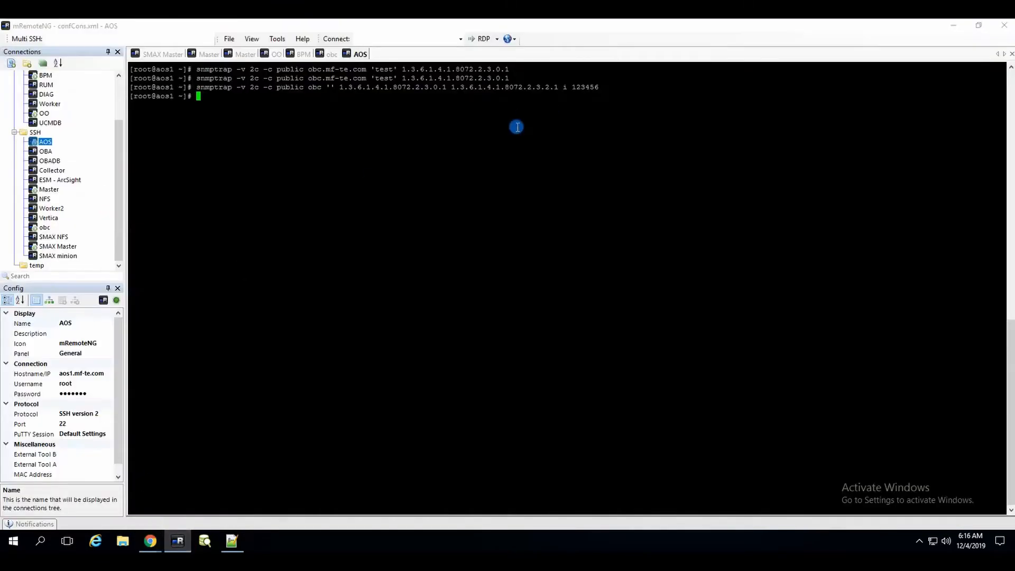
pyautogui.doubleClick(343, 87)
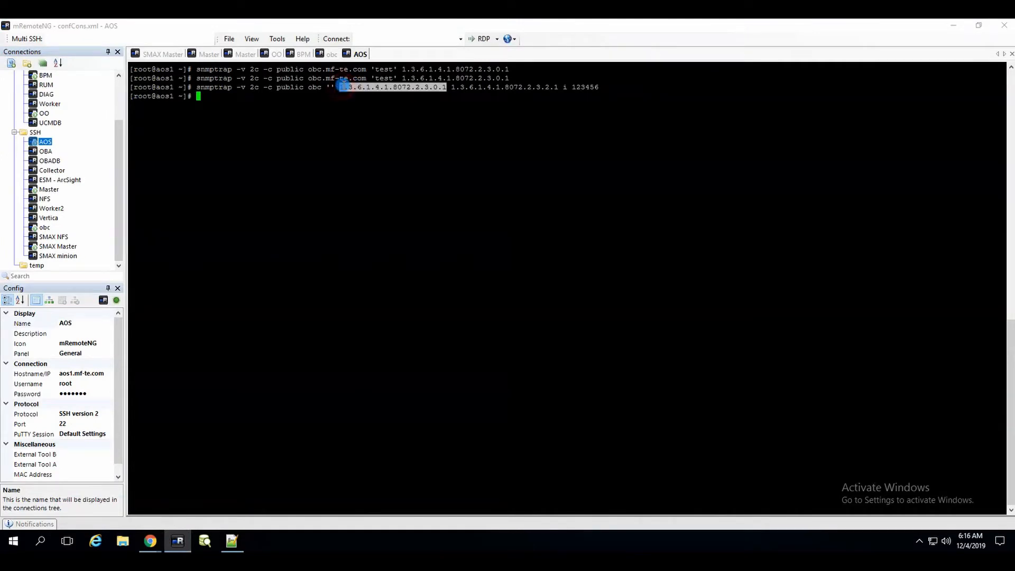
pyautogui.click(347, 86)
pyautogui.moveTo(336, 86); pyautogui.dragTo(340, 85)
pyautogui.doubleClick(349, 87)
pyautogui.click(353, 87)
pyautogui.doubleClick(354, 87)
pyautogui.click(353, 86)
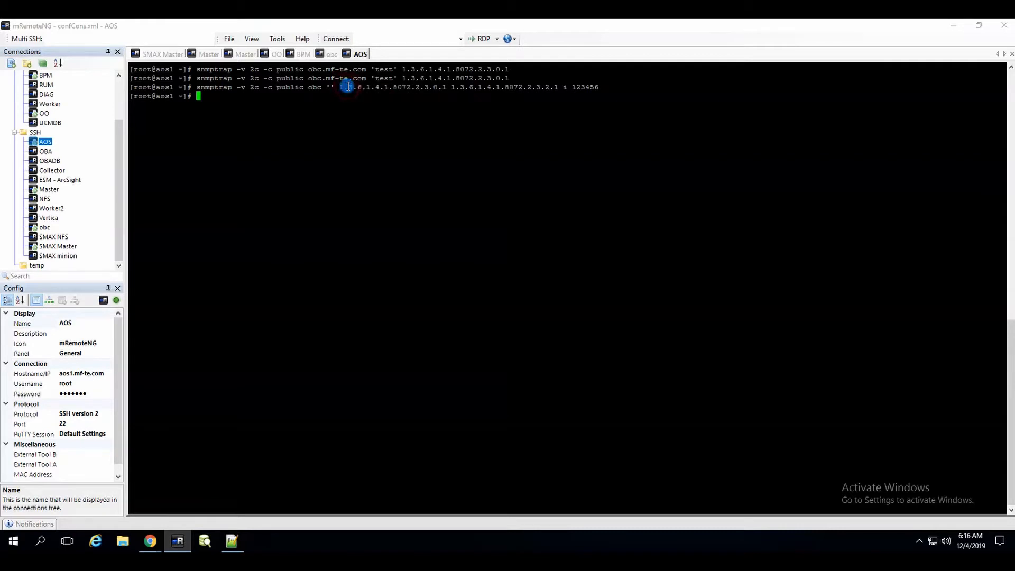
pyautogui.moveTo(352, 86); pyautogui.dragTo(362, 87)
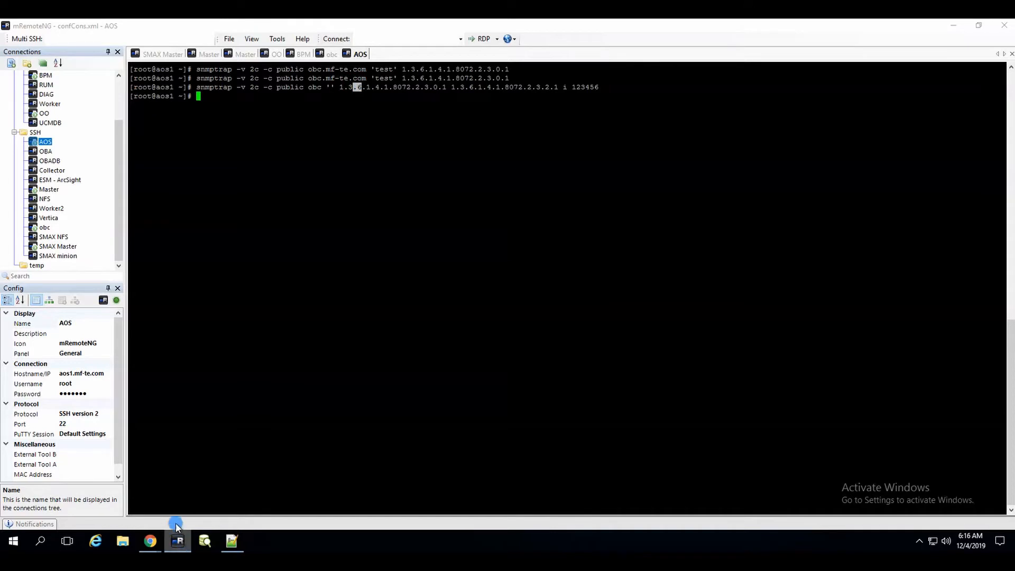
# Append the <$1> variable so the event title reads 'SNAMP trap: <$1>'.
pyautogui.click(155, 541)
pyautogui.click(210, 497)
pyautogui.tripleClick(185, 230)
pyautogui.click(185, 229)
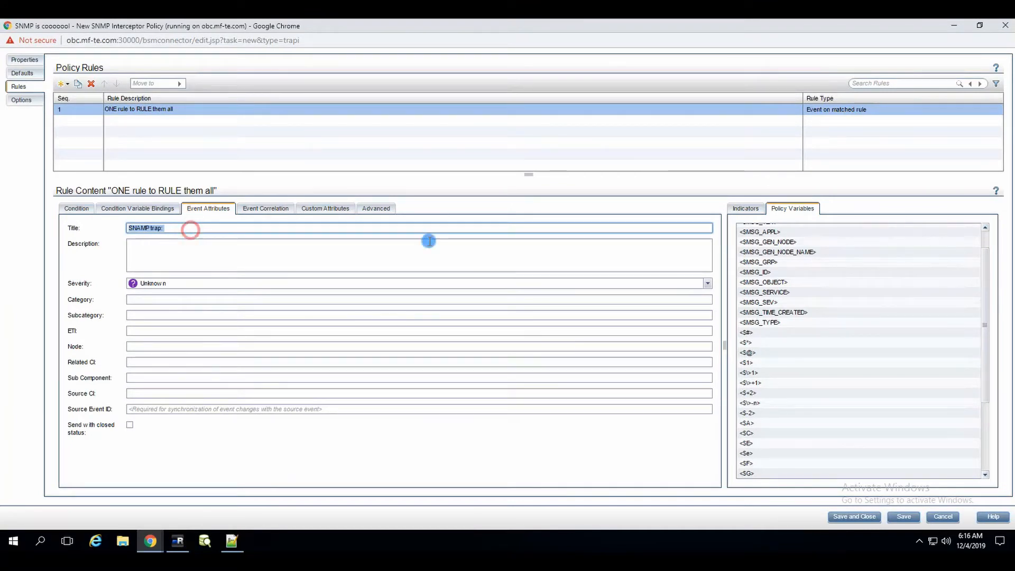
pyautogui.moveTo(749, 362); pyautogui.dragTo(272, 229)
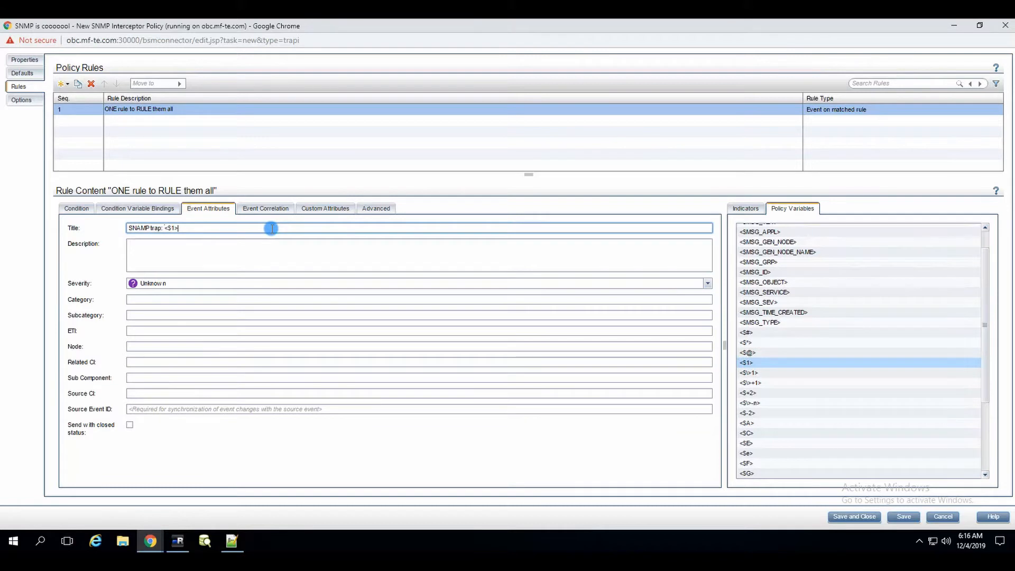
# Set the event description to <$*> and the severity to Minor.
pyautogui.click(299, 250)
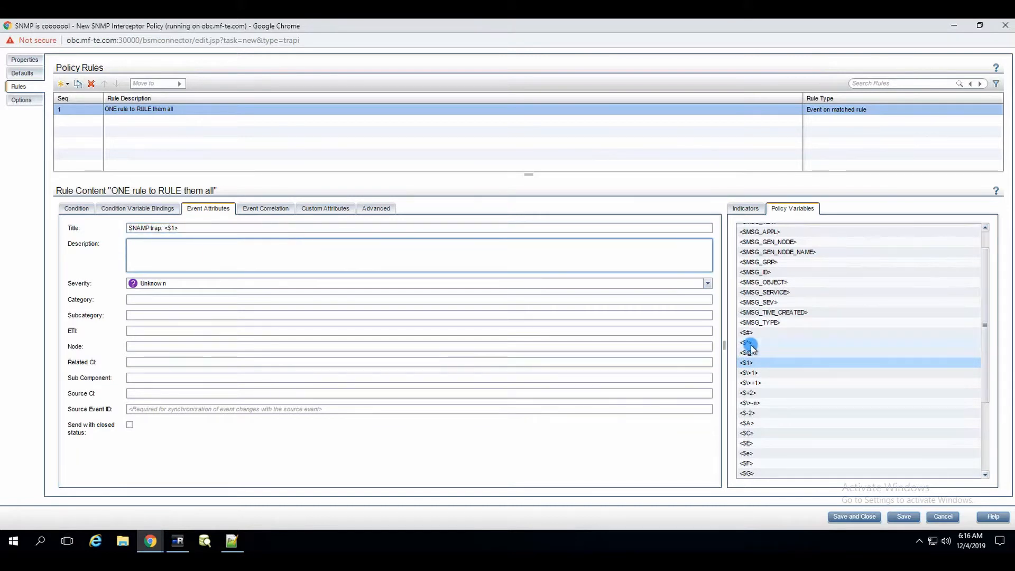
pyautogui.moveTo(749, 342); pyautogui.dragTo(235, 262)
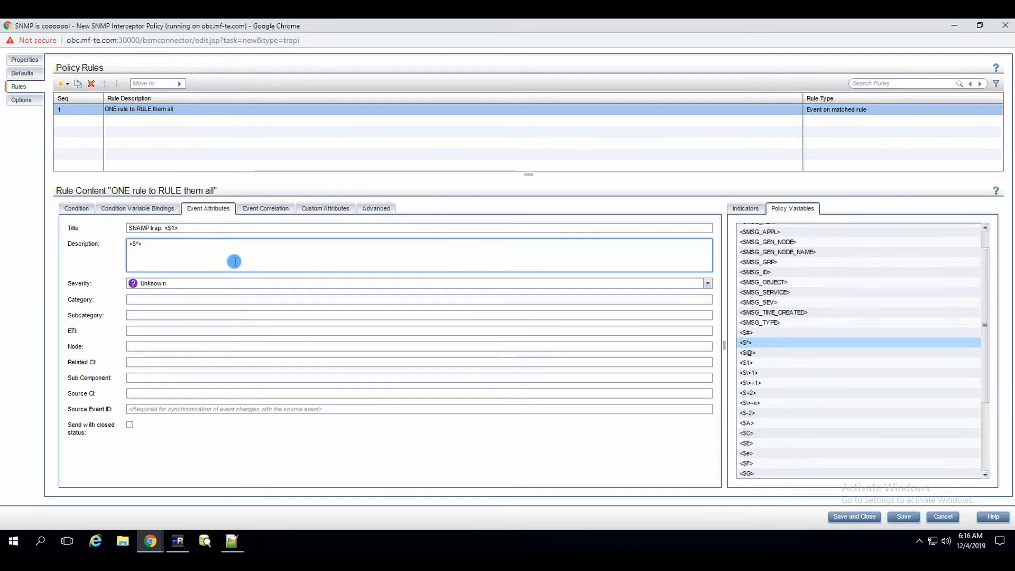
pyautogui.click(286, 281)
pyautogui.click(232, 295)
pyautogui.click(204, 288)
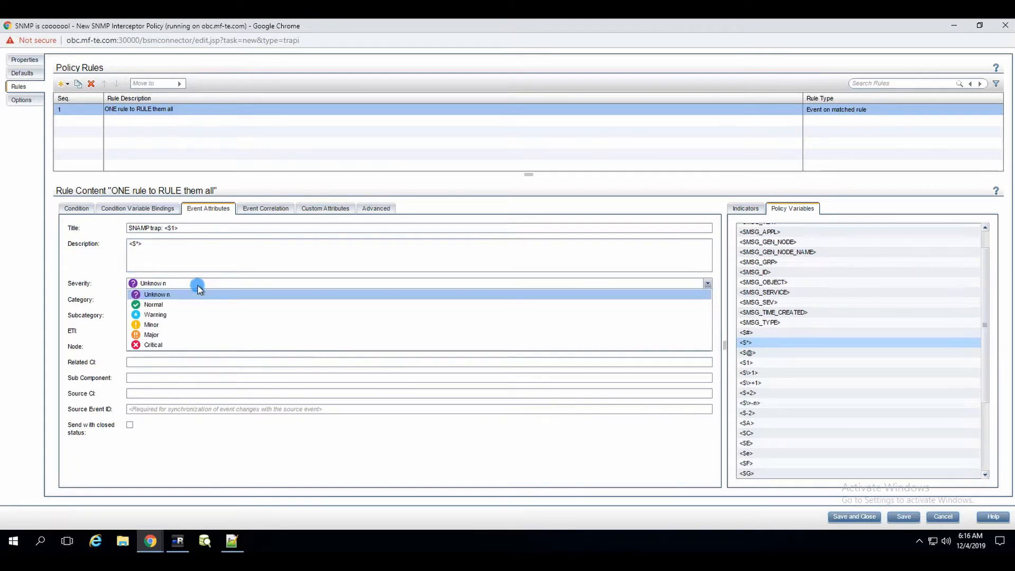
pyautogui.click(153, 325)
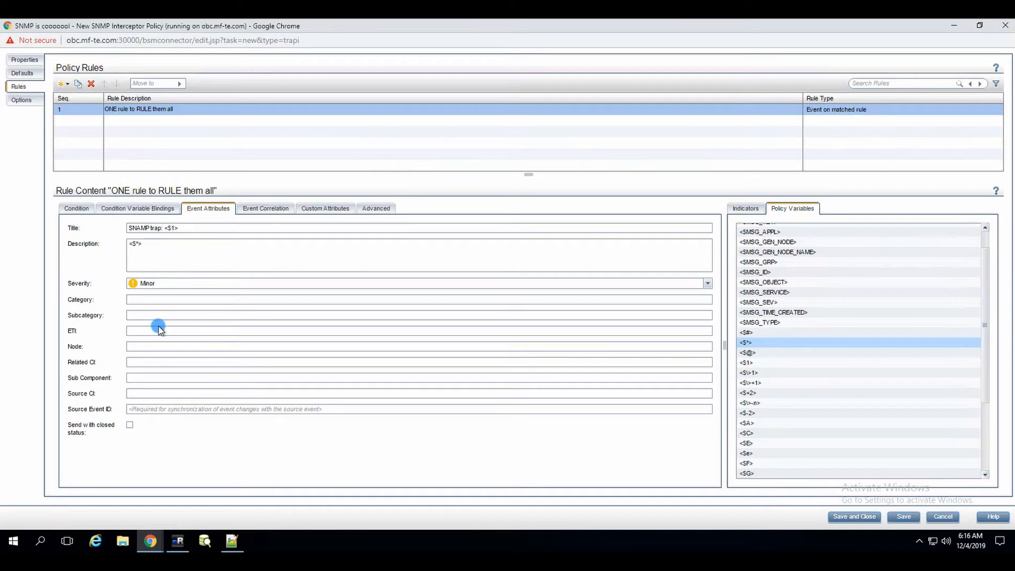
# Retype the title's variable number so it stays <$1>.
pyautogui.click(173, 244)
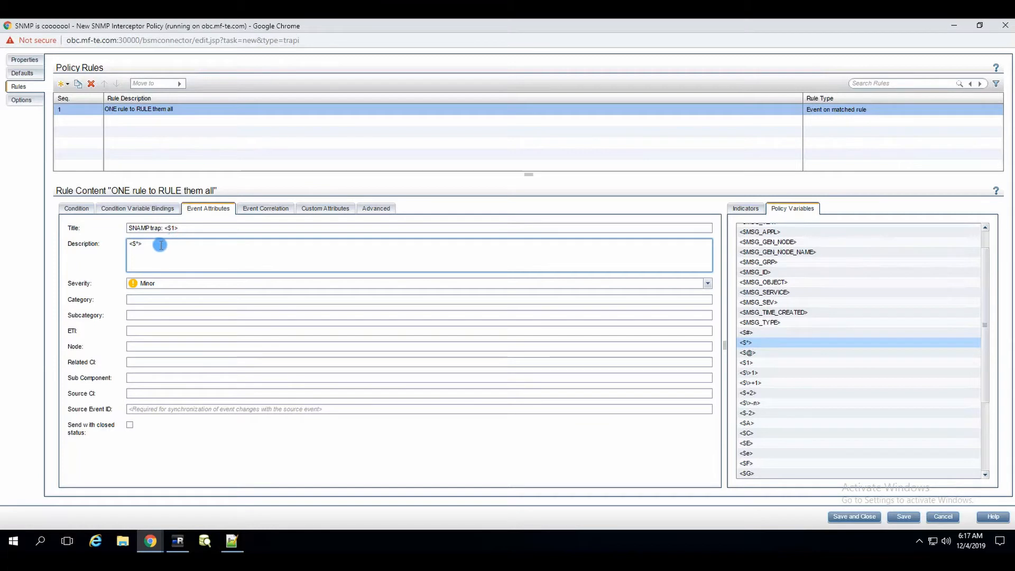
pyautogui.click(183, 228)
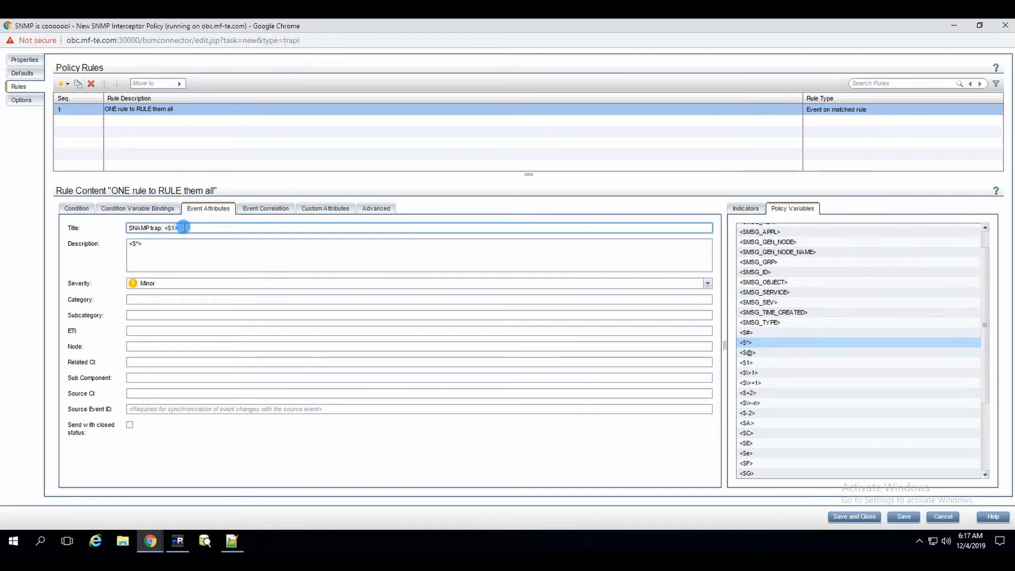
pyautogui.write('0')
pyautogui.press('BackSpace')
pyautogui.press('BackSpace')
pyautogui.write('1')
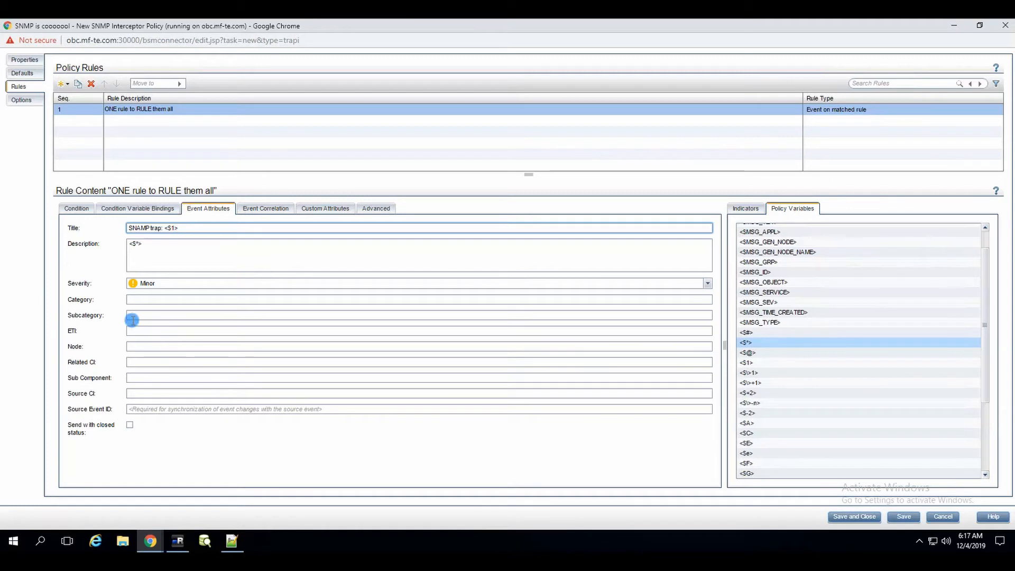
# Fill the Node and Related CI attributes with <$MSG_NODE_NAME>.
pyautogui.click(167, 335)
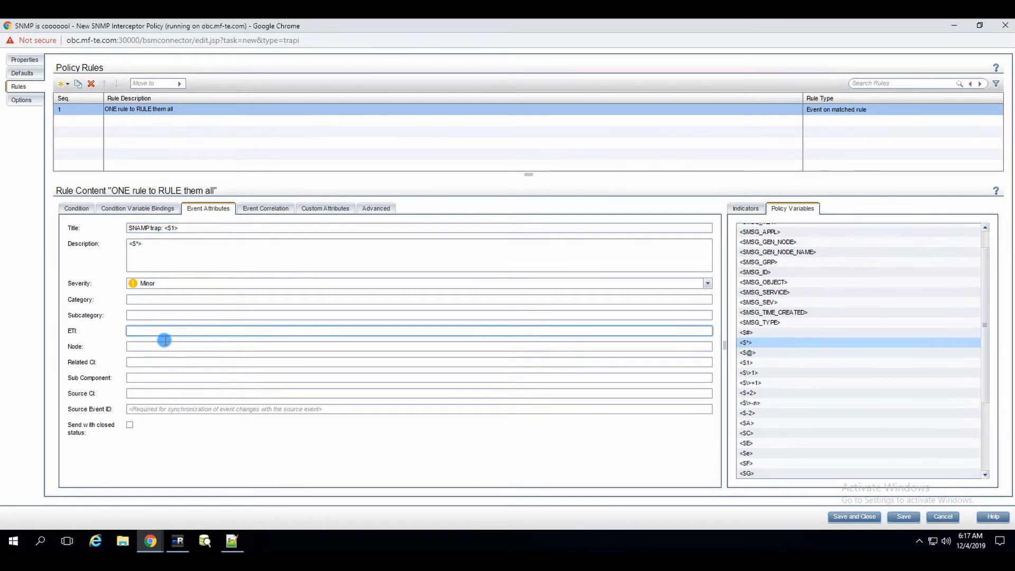
pyautogui.click(160, 346)
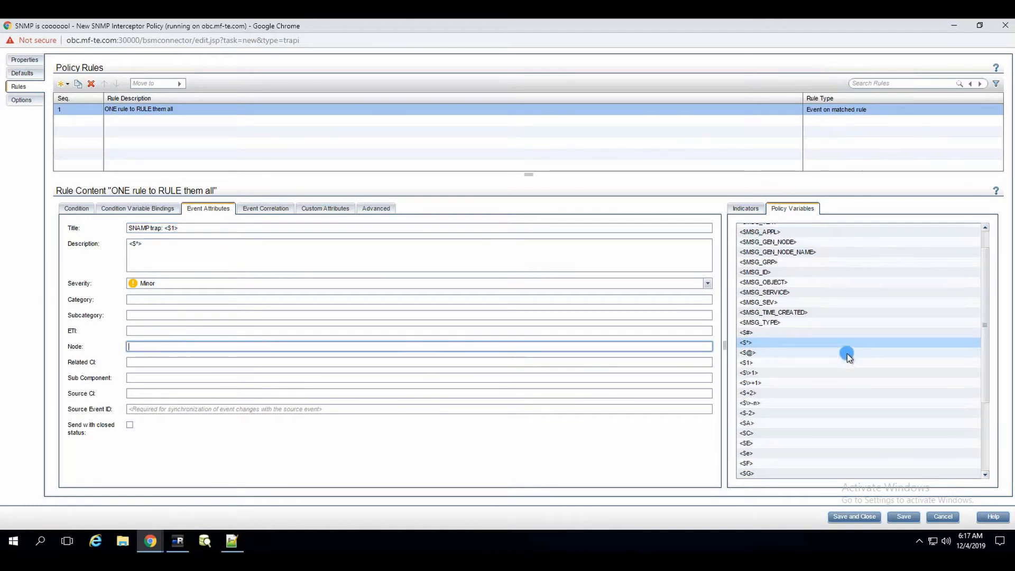
pyautogui.scroll(1, 841, 296)
pyautogui.moveTo(771, 238); pyautogui.dragTo(195, 346)
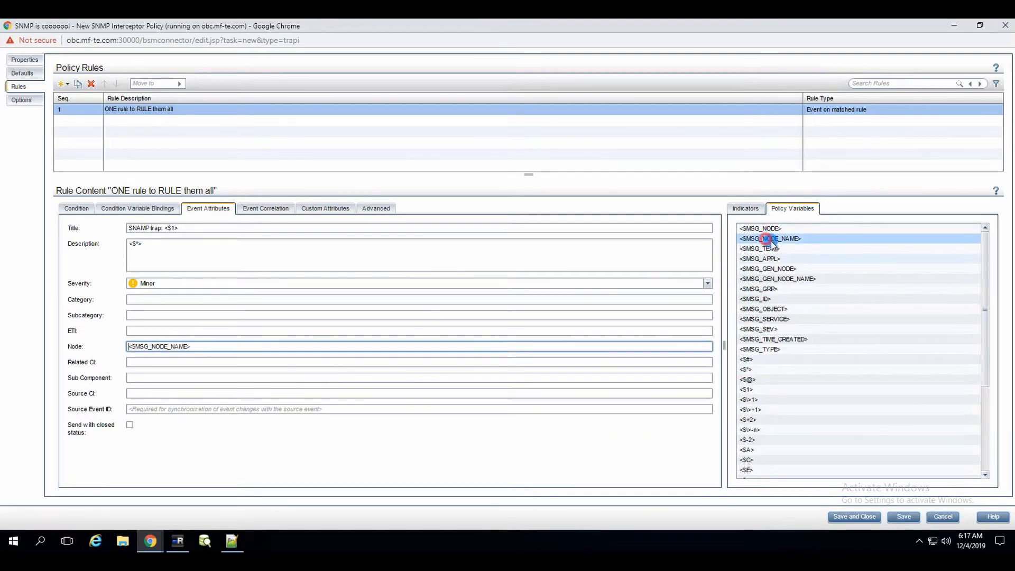
pyautogui.click(227, 396)
pyautogui.click(151, 364)
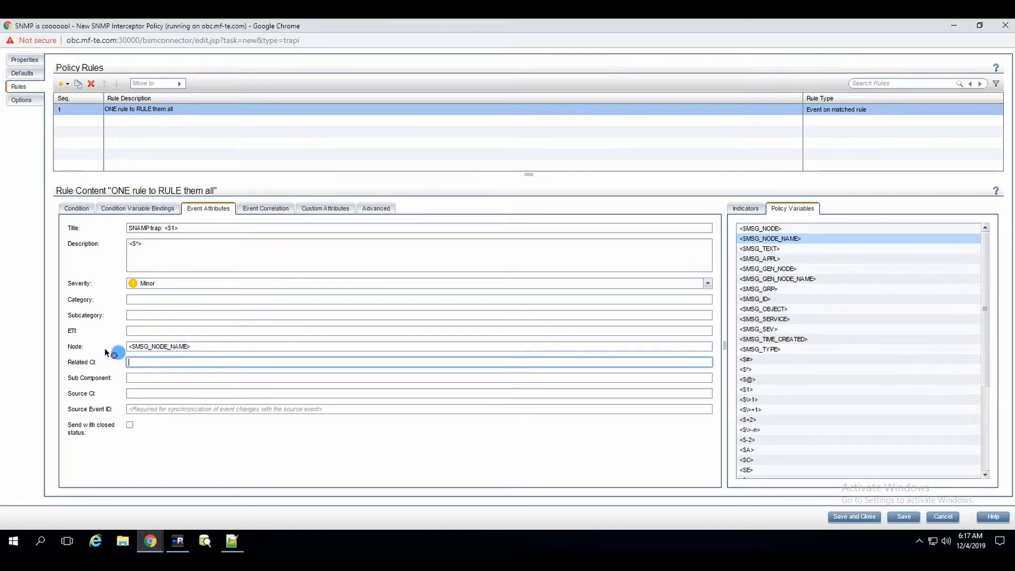
pyautogui.moveTo(151, 365); pyautogui.dragTo(158, 366)
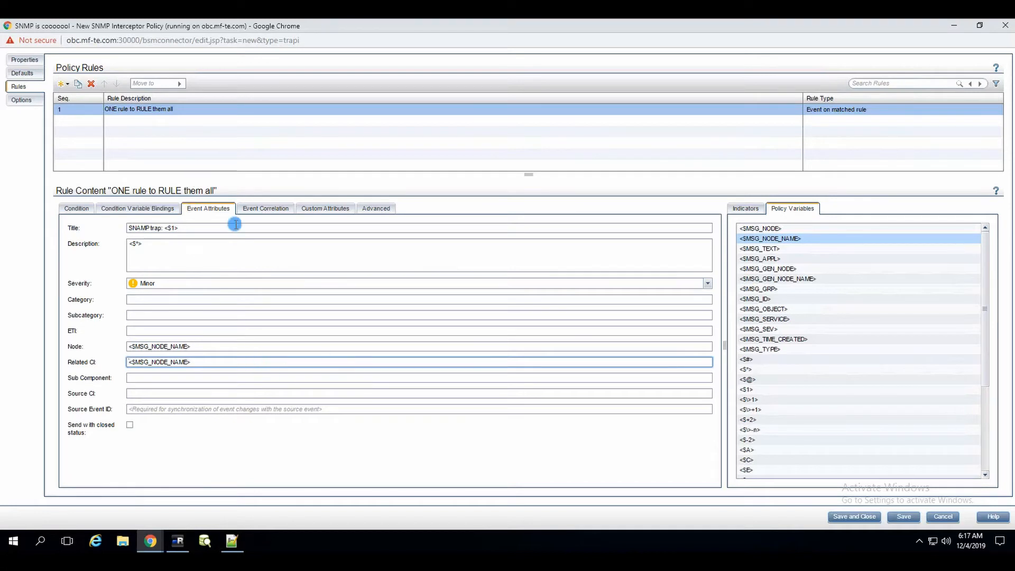
# Enter Infra as the event Category.
pyautogui.click(191, 347)
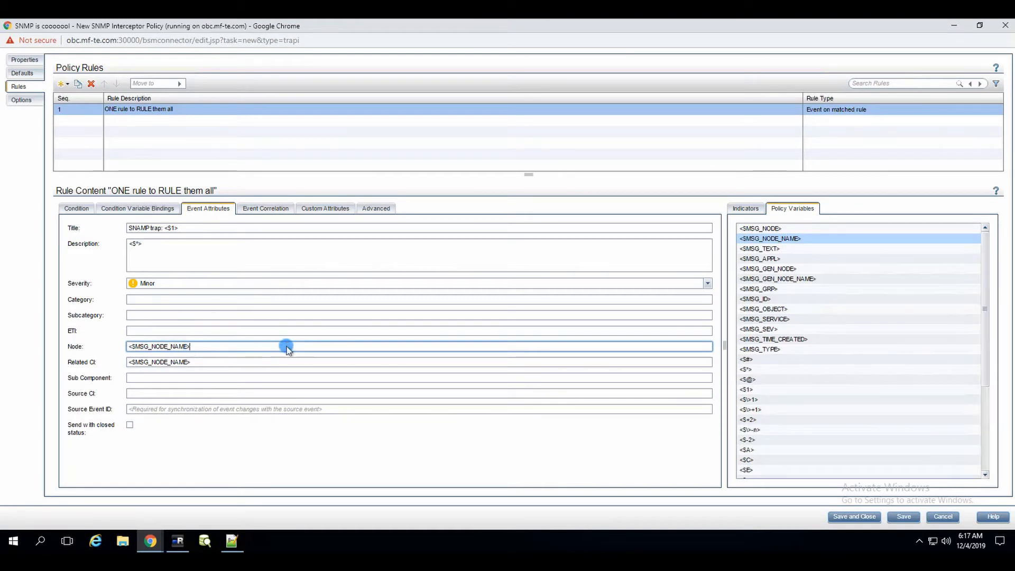
pyautogui.click(193, 301)
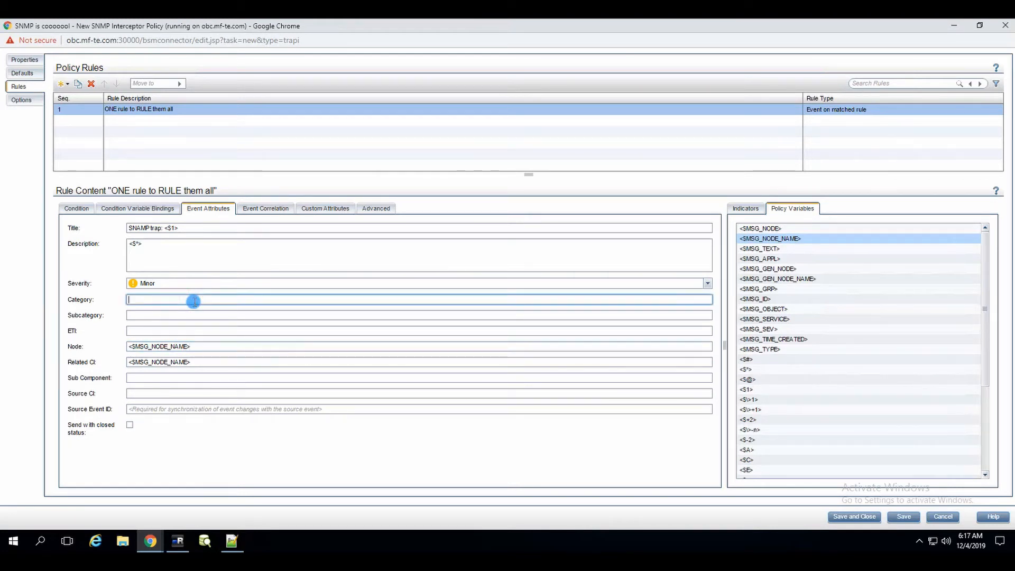
pyautogui.write('Infra')
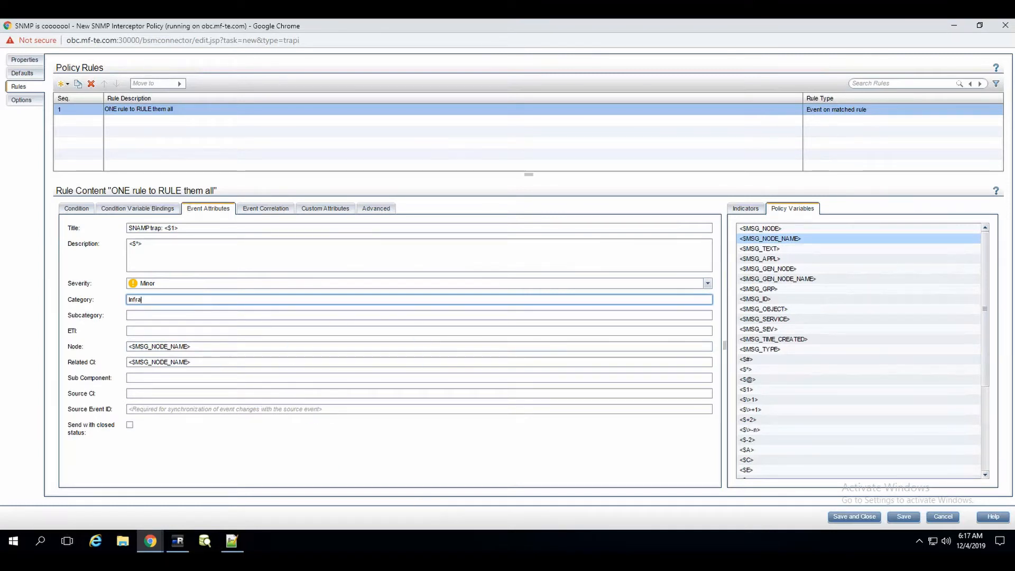
# Under Unmatched Events in the policy options, choose 'are forwarded to the OMi Server'.
pyautogui.click(35, 101)
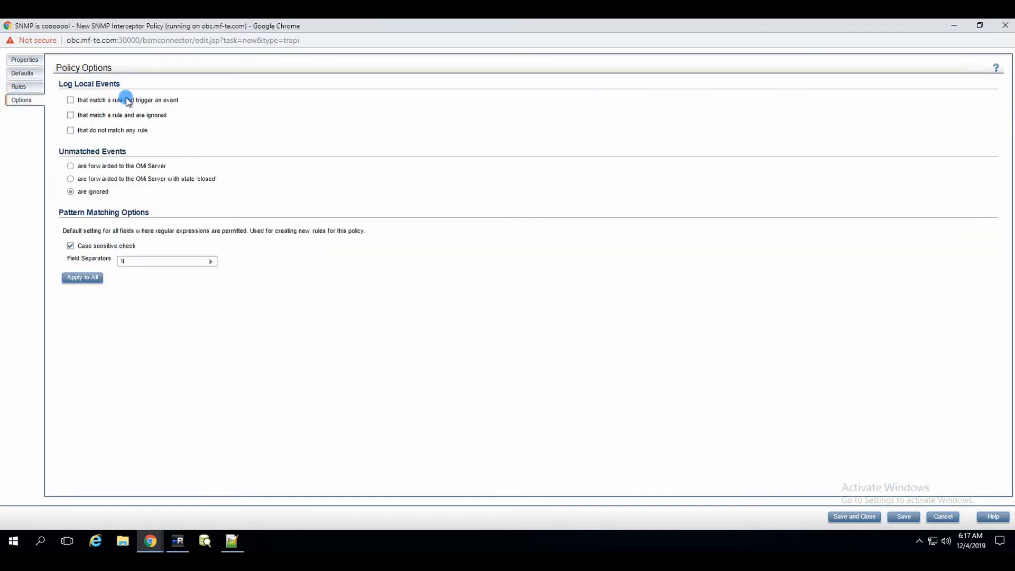
pyautogui.click(69, 167)
# Save and close the SNMP Interceptor policy, then activate it in the policy list.
pyautogui.click(846, 514)
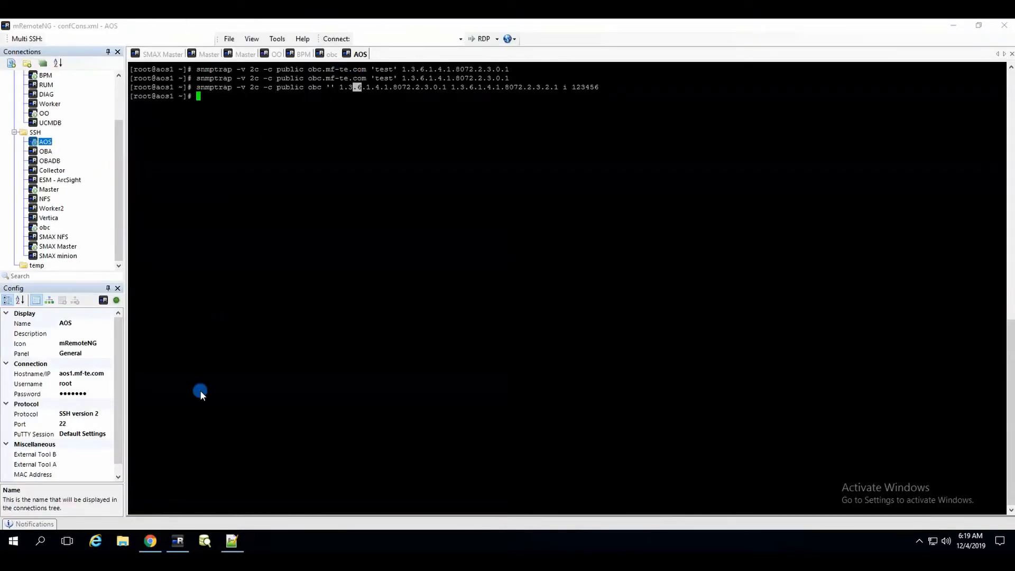
pyautogui.click(157, 534)
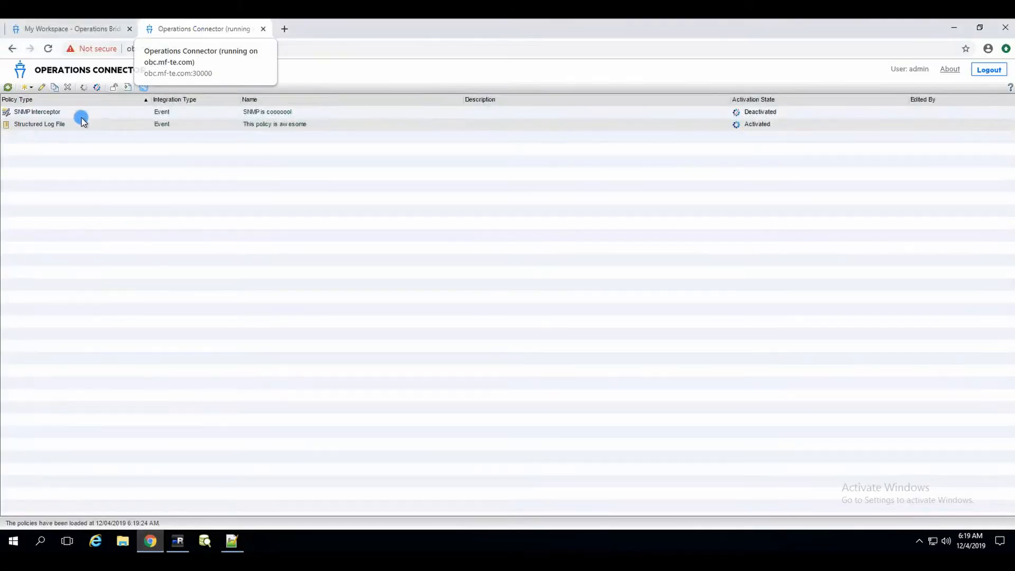
pyautogui.click(168, 110)
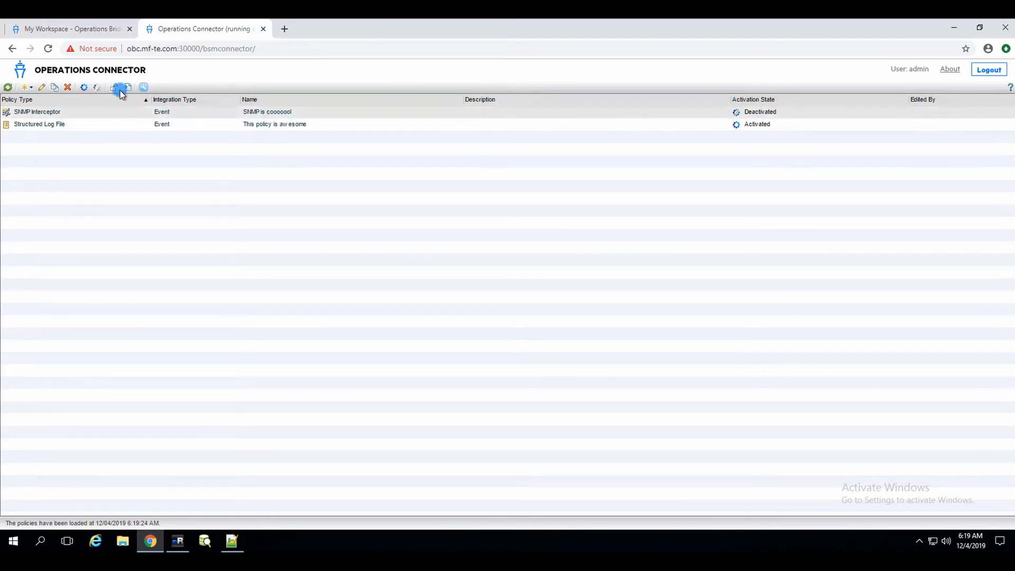
pyautogui.click(86, 85)
# Close all three existing events in the OBM My Workspace event browser.
pyautogui.click(77, 30)
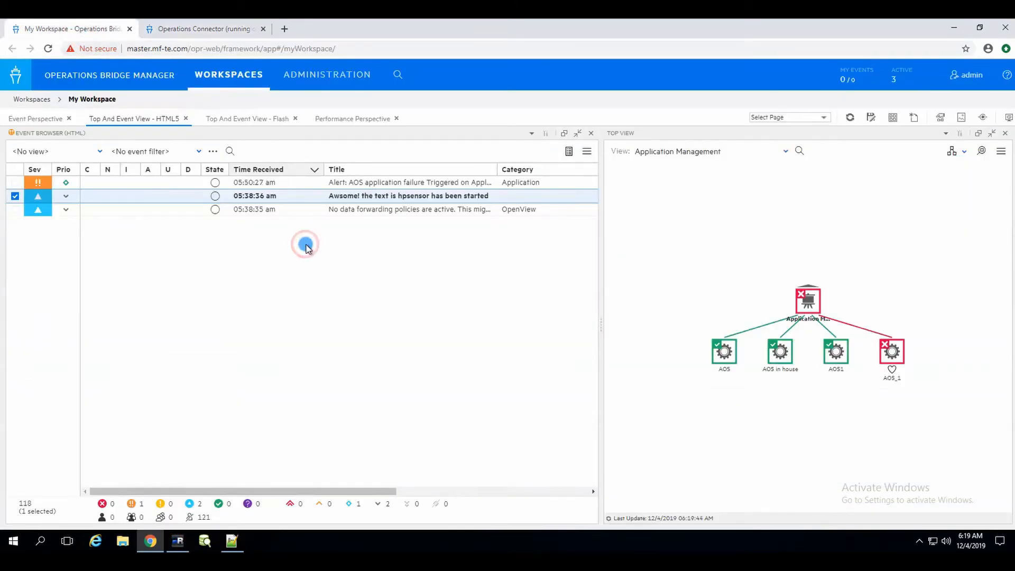
pyautogui.hotkey('ctrl', 'a')
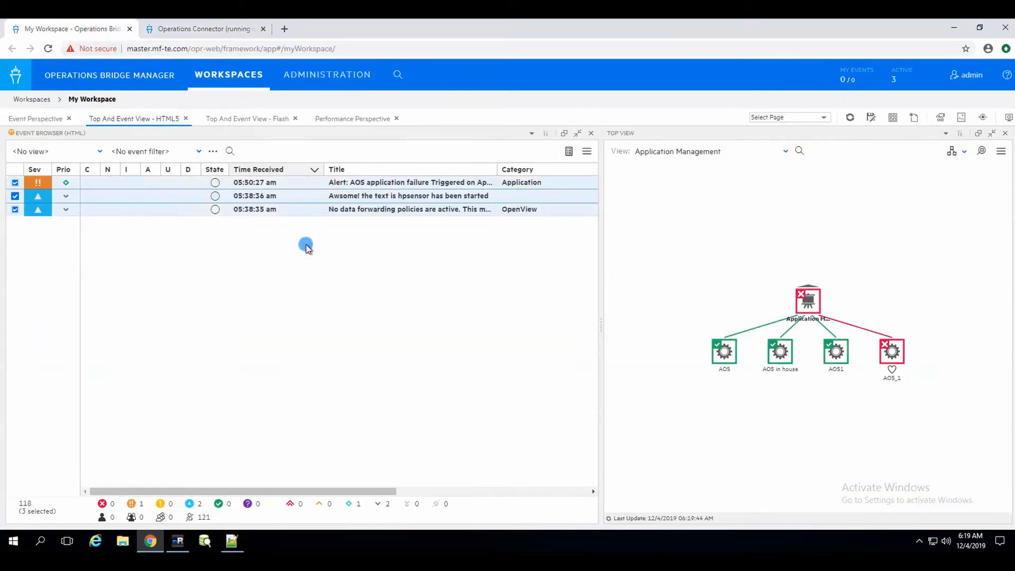
pyautogui.rightClick(322, 199)
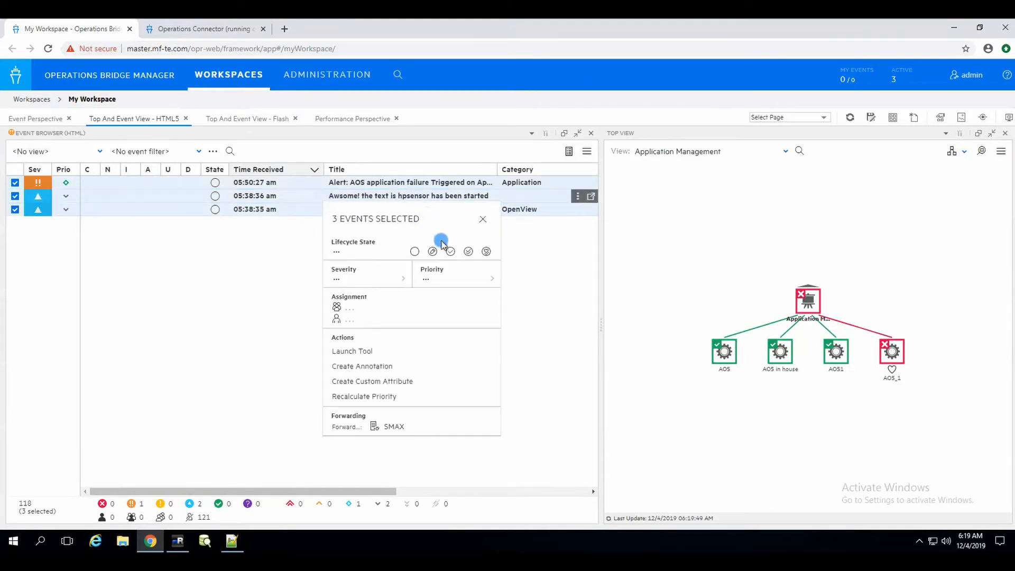
pyautogui.click(486, 251)
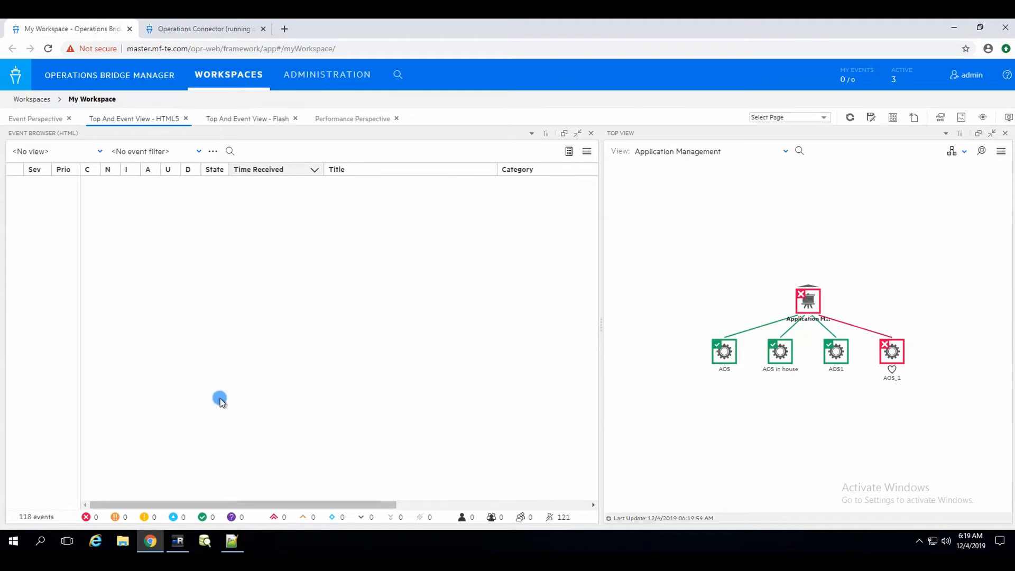
# Rerun the previous snmptrap command with value 123456 in the SSH terminal.
pyautogui.click(177, 540)
pyautogui.click(325, 164)
pyautogui.press('Up')
pyautogui.press('Return')
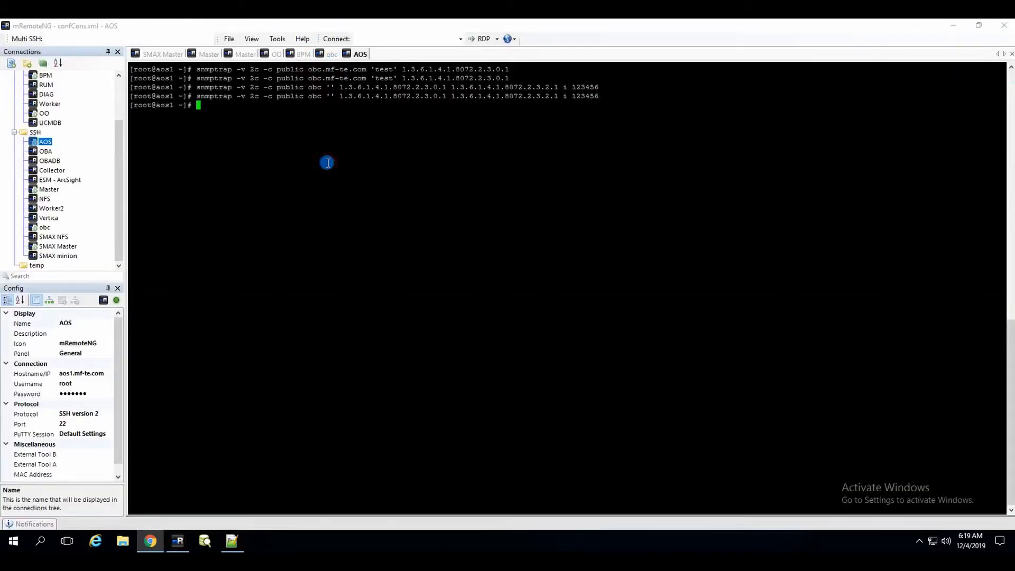
# Open the SNAMP trap: 123456 event's details in a new window.
pyautogui.click(147, 543)
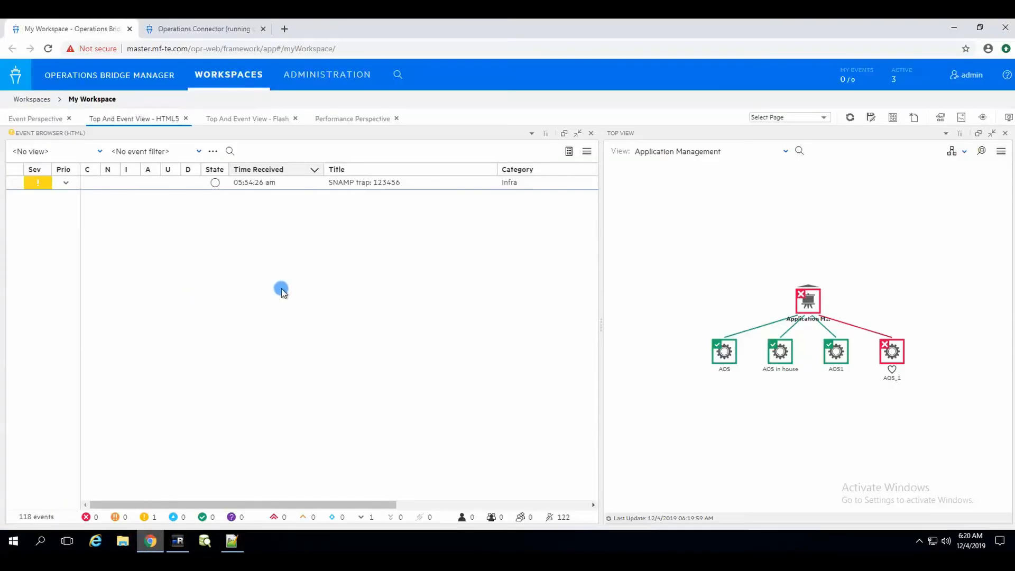
pyautogui.click(385, 189)
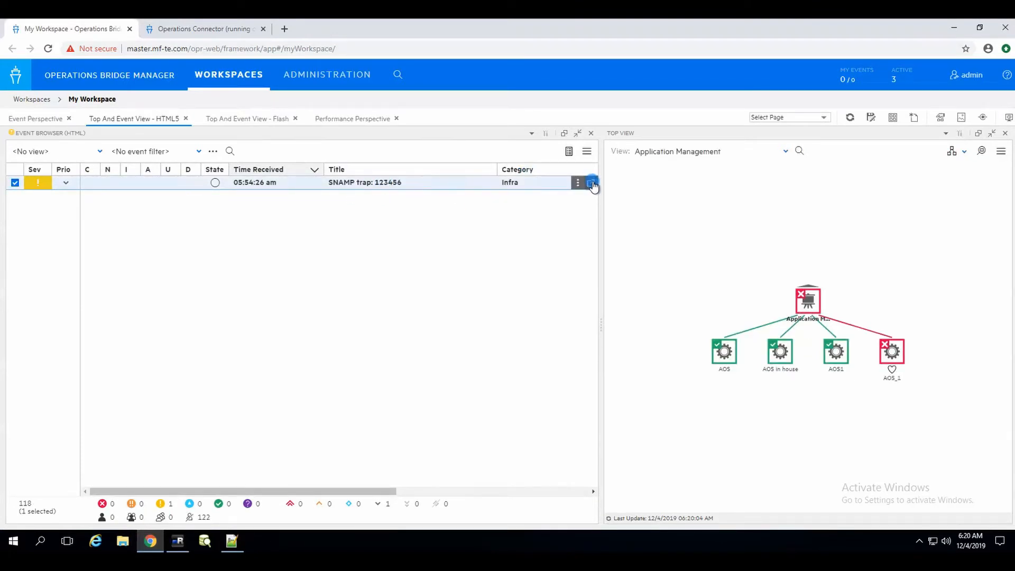
pyautogui.click(592, 184)
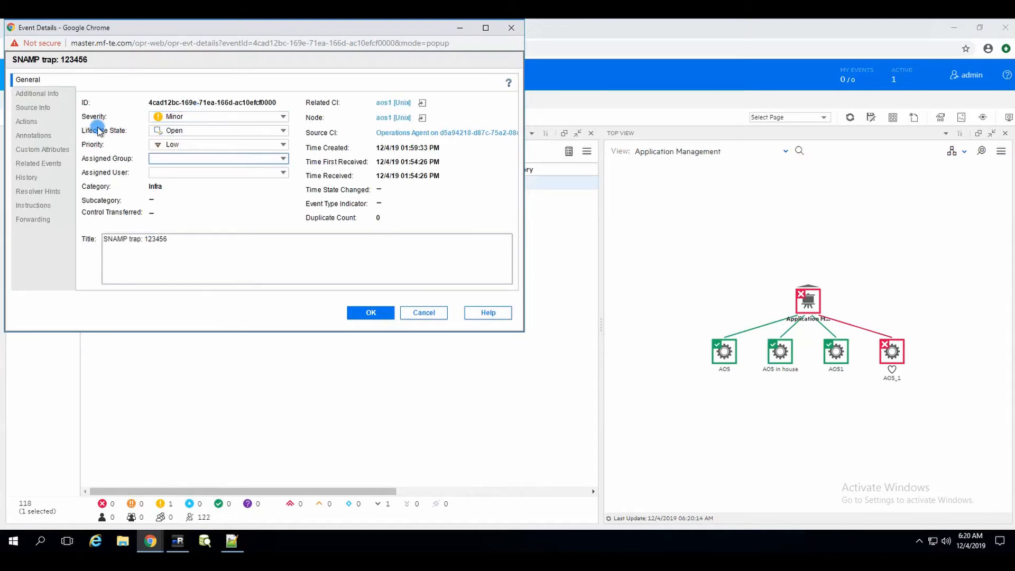
# Confirm the Additional Info description contains 123456, then return to the SSH terminal.
pyautogui.click(38, 94)
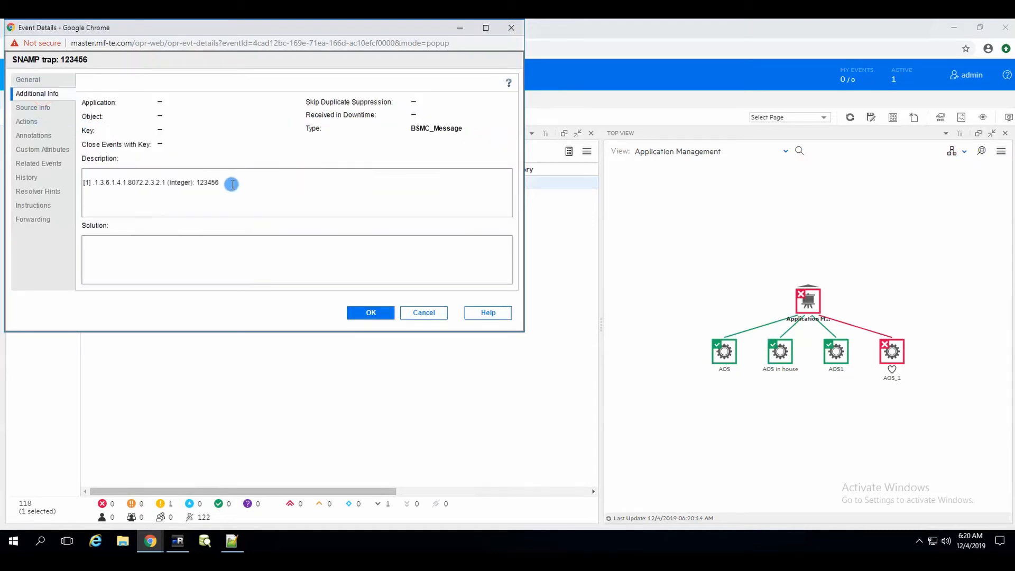
pyautogui.click(229, 184)
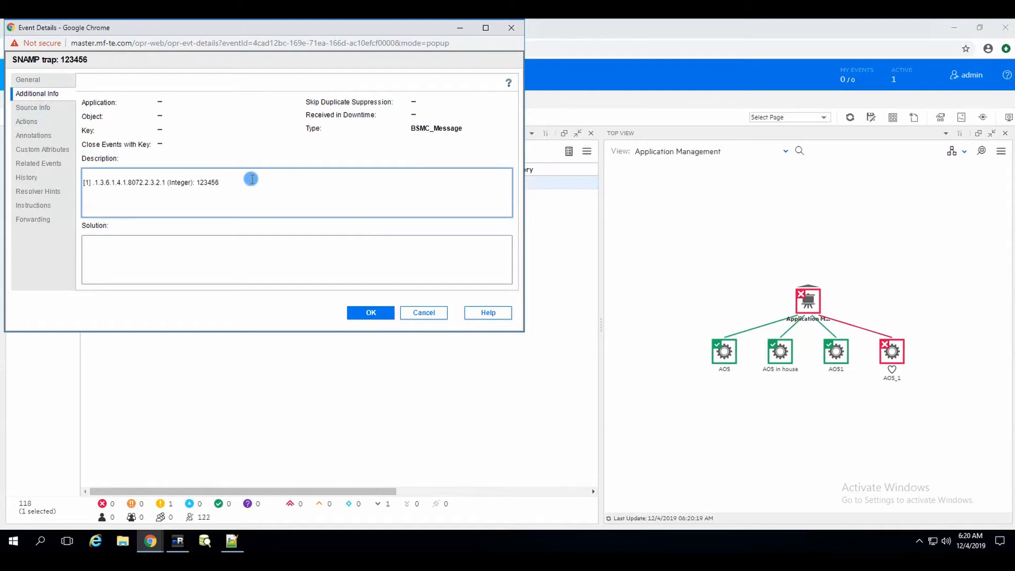
pyautogui.doubleClick(209, 183)
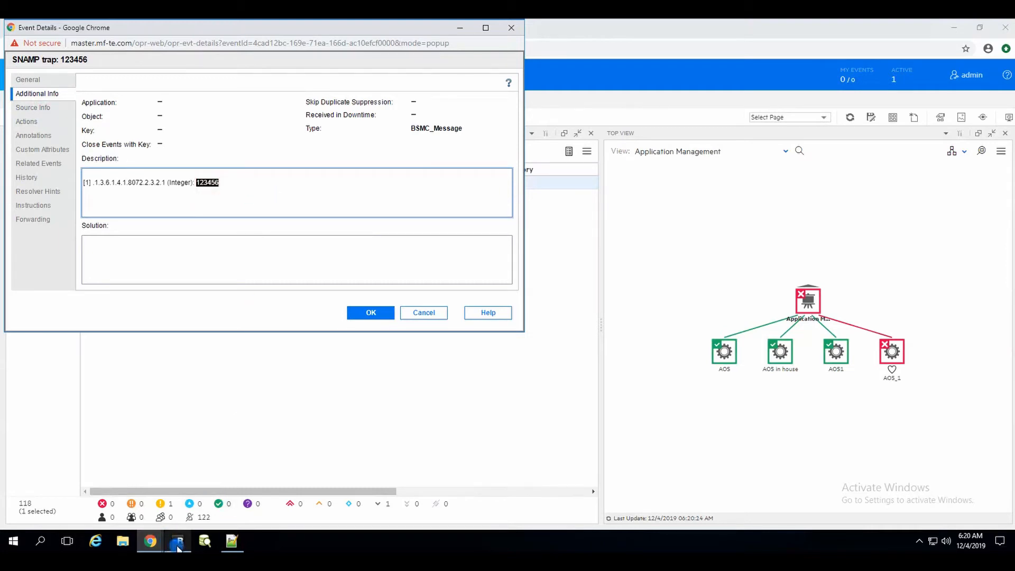
pyautogui.click(178, 547)
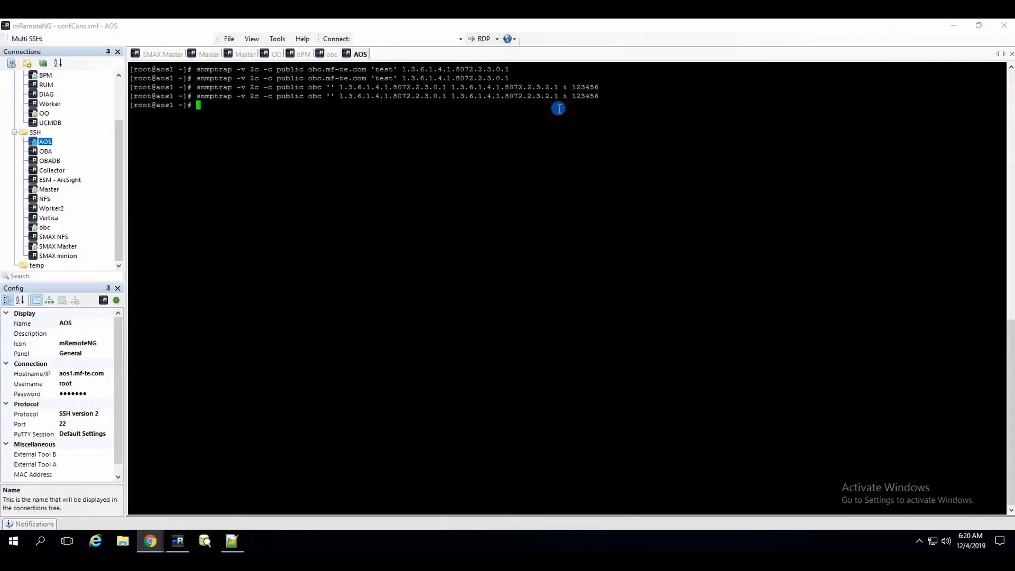
# Send traps with text values text!, text and 'text', each rejected as out of range.
pyautogui.press('Up')
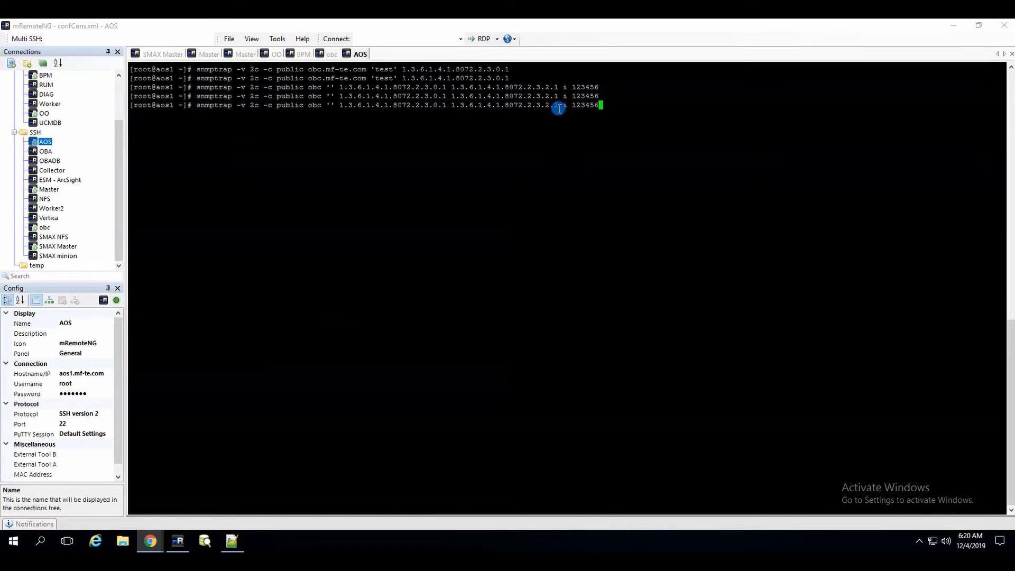
pyautogui.press('BackSpace')
pyautogui.press('BackSpace')
pyautogui.press('BackSpace')
pyautogui.press('BackSpace')
pyautogui.press('BackSpace')
pyautogui.press('BackSpace')
pyautogui.write('text!')
pyautogui.press('Return')
pyautogui.click(559, 109)
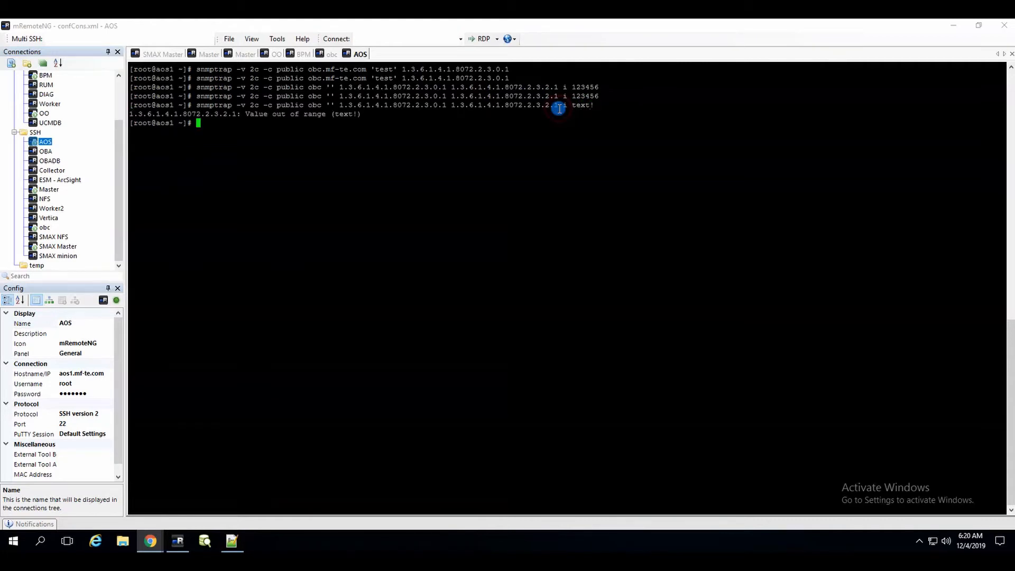
pyautogui.press('Up')
pyautogui.press('BackSpace')
pyautogui.press('Return')
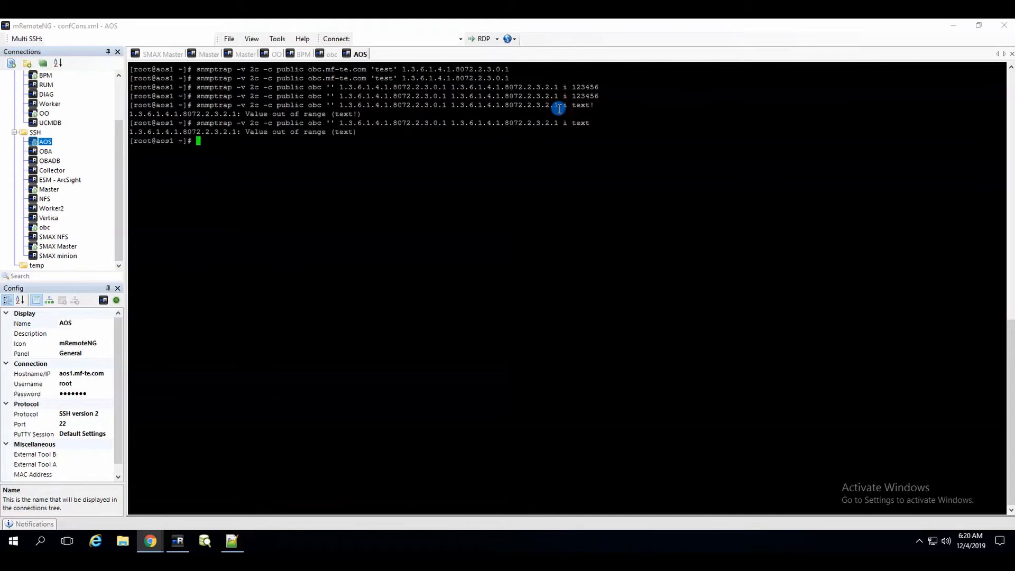
pyautogui.press('Up')
pyautogui.press('BackSpace')
pyautogui.press('BackSpace')
pyautogui.press('BackSpace')
pyautogui.press('BackSpace')
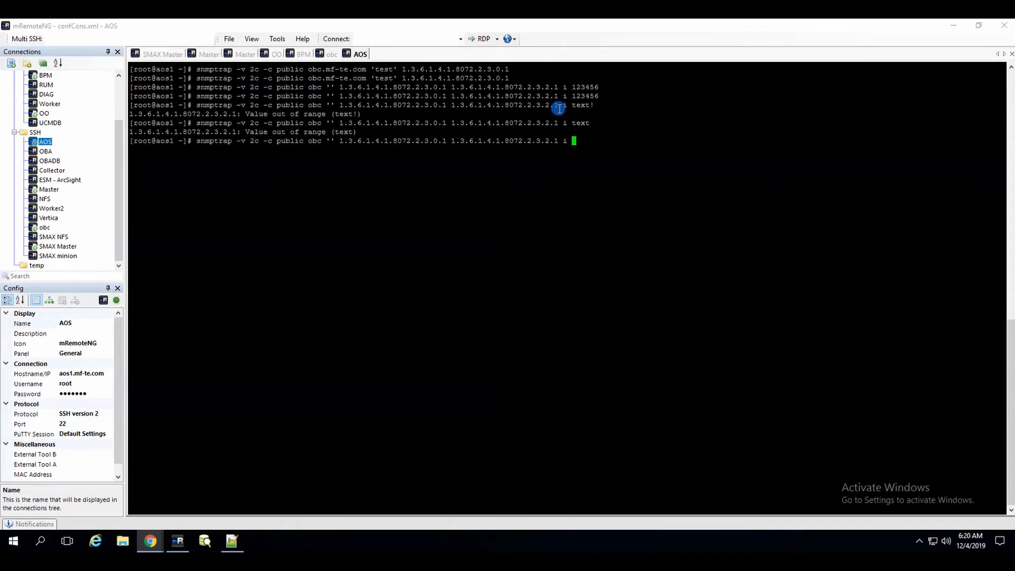
pyautogui.write("'text'")
pyautogui.press('Return')
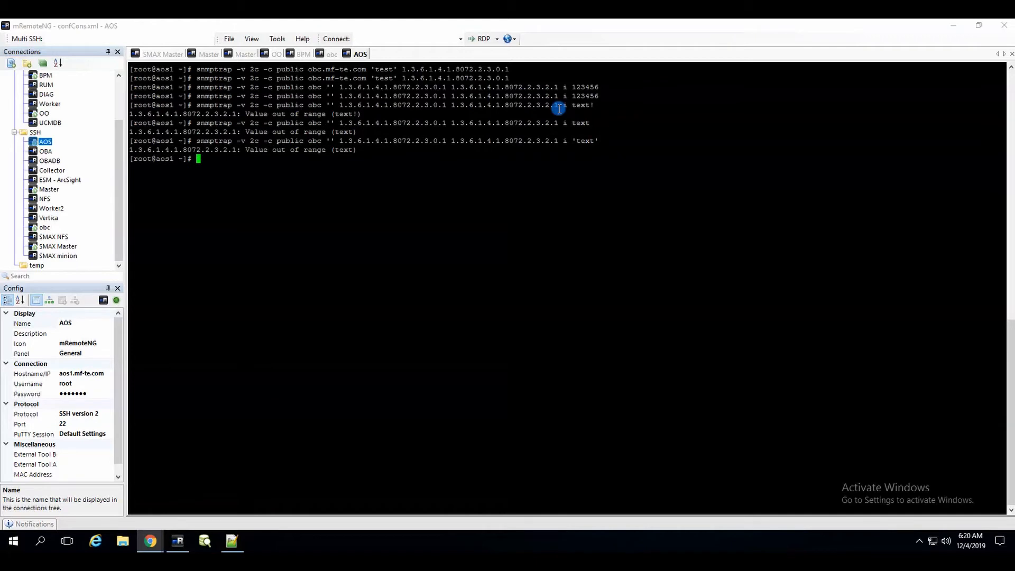
pyautogui.press('Up')
pyautogui.press('BackSpace')
pyautogui.press('BackSpace')
pyautogui.press('BackSpace')
pyautogui.press('BackSpace')
pyautogui.press('BackSpace')
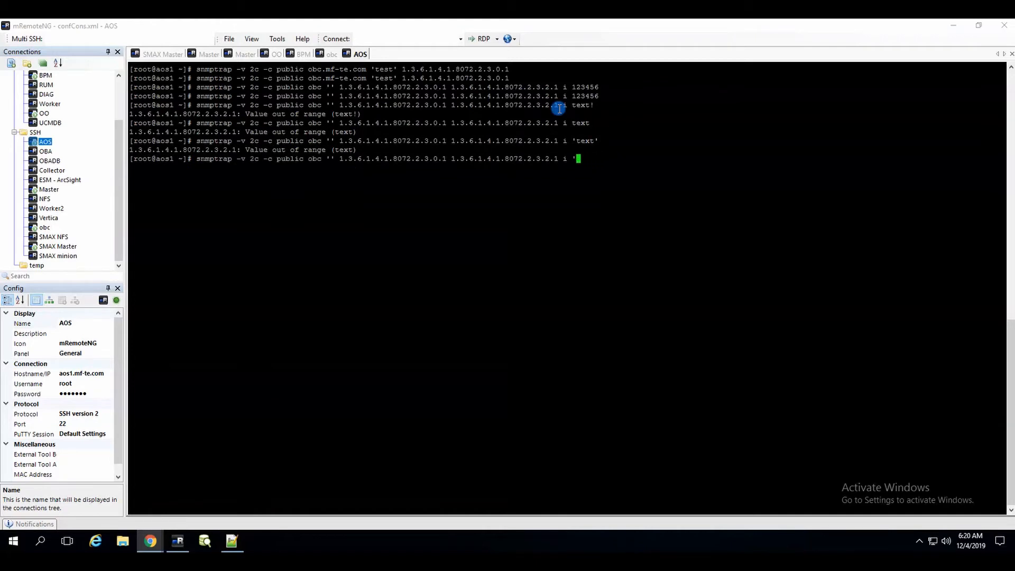
pyautogui.press('BackSpace')
pyautogui.write('1231231231')
pyautogui.press('Return')
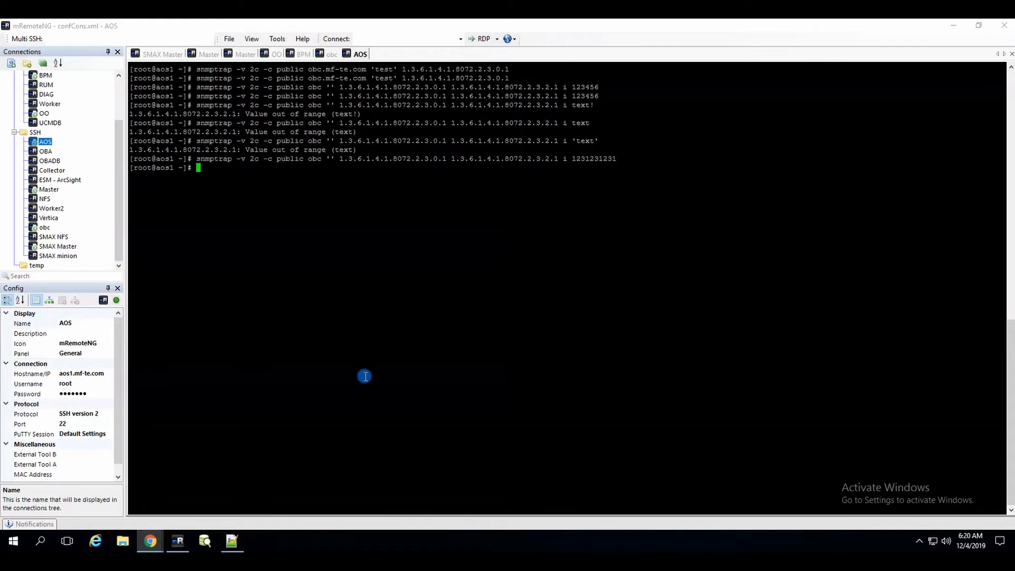
pyautogui.click(154, 539)
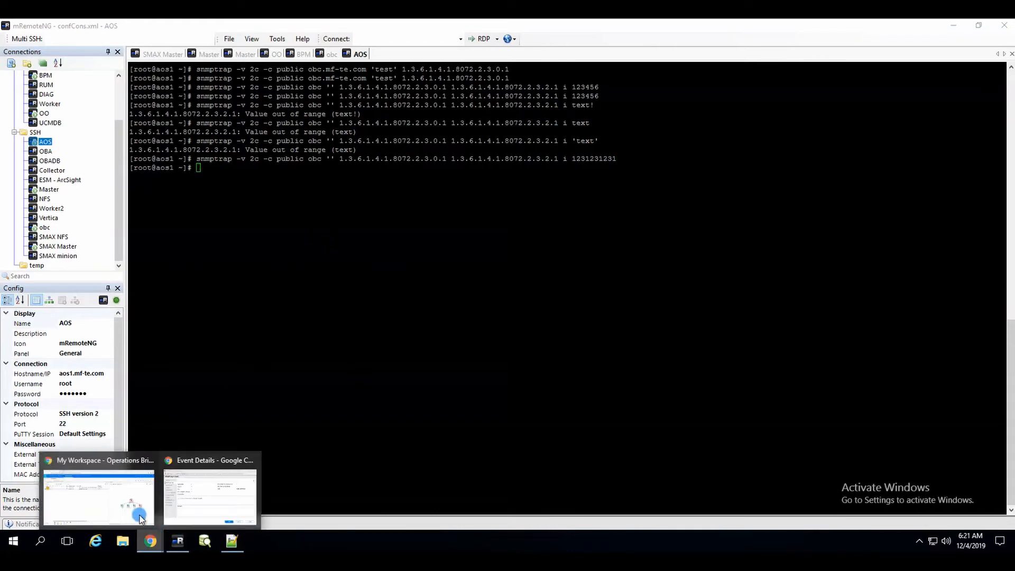
pyautogui.click(197, 503)
pyautogui.middleClick(197, 503)
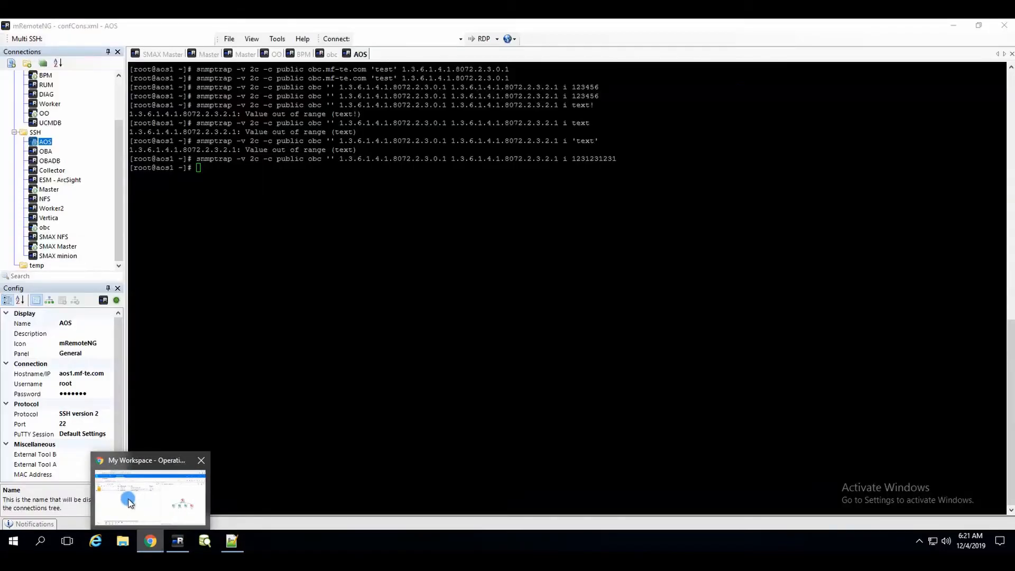
pyautogui.click(129, 497)
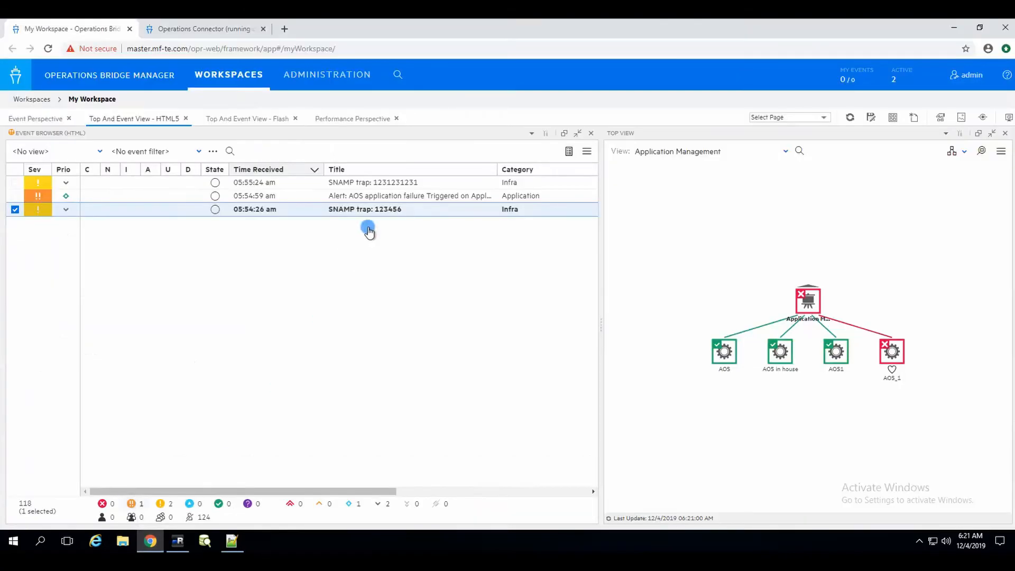
pyautogui.click(405, 184)
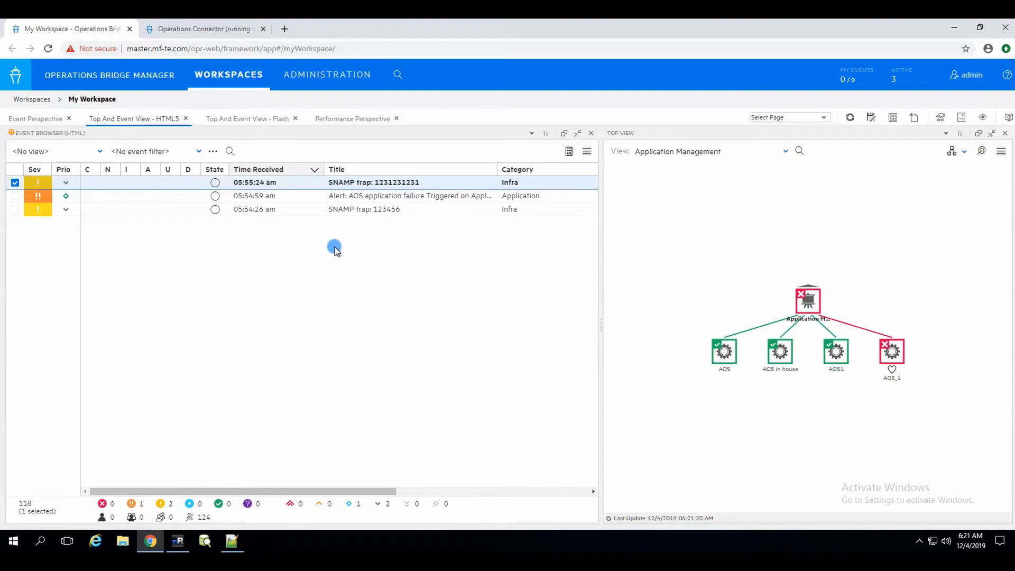
pyautogui.click(591, 183)
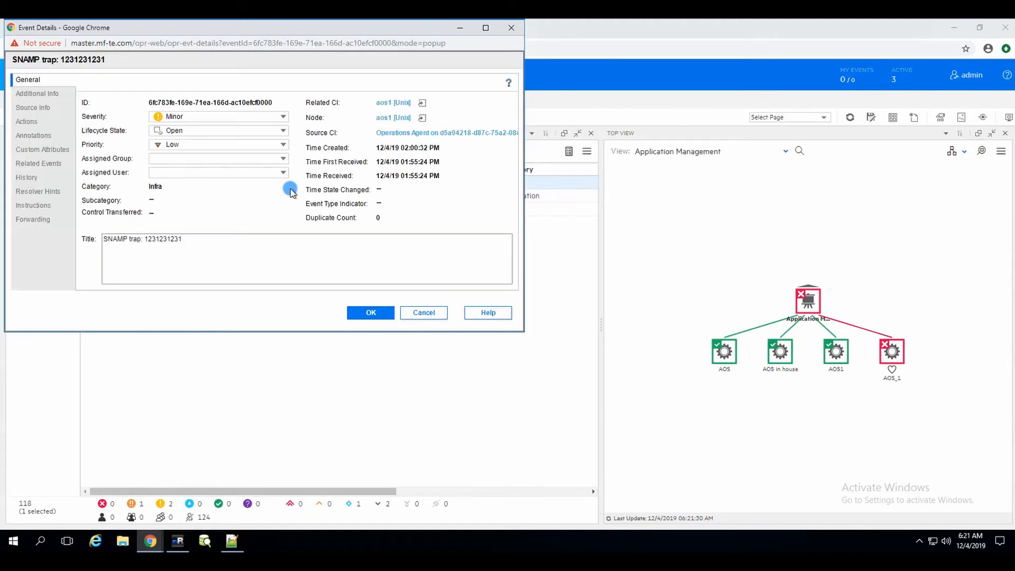
pyautogui.click(37, 94)
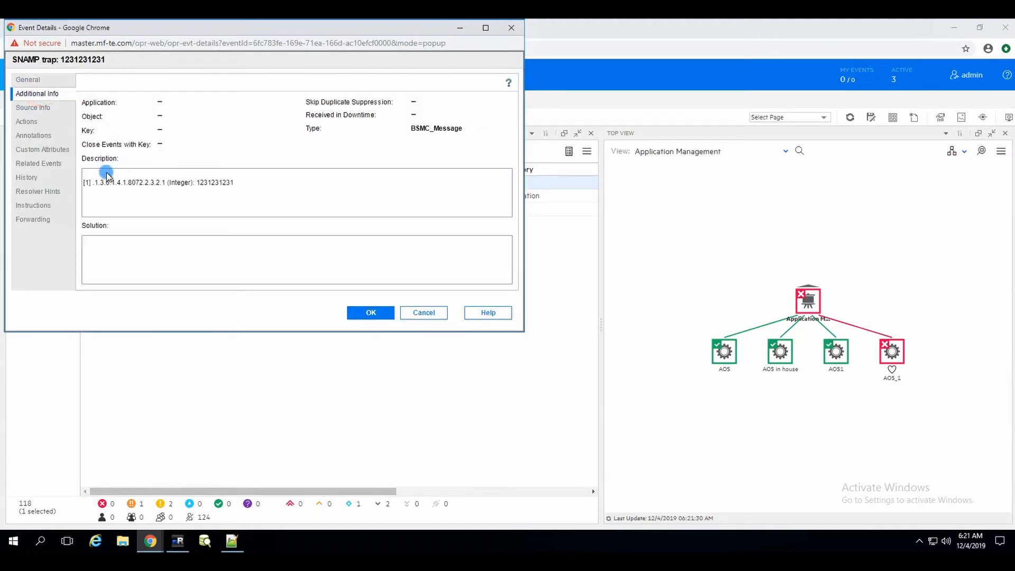
pyautogui.click(249, 183)
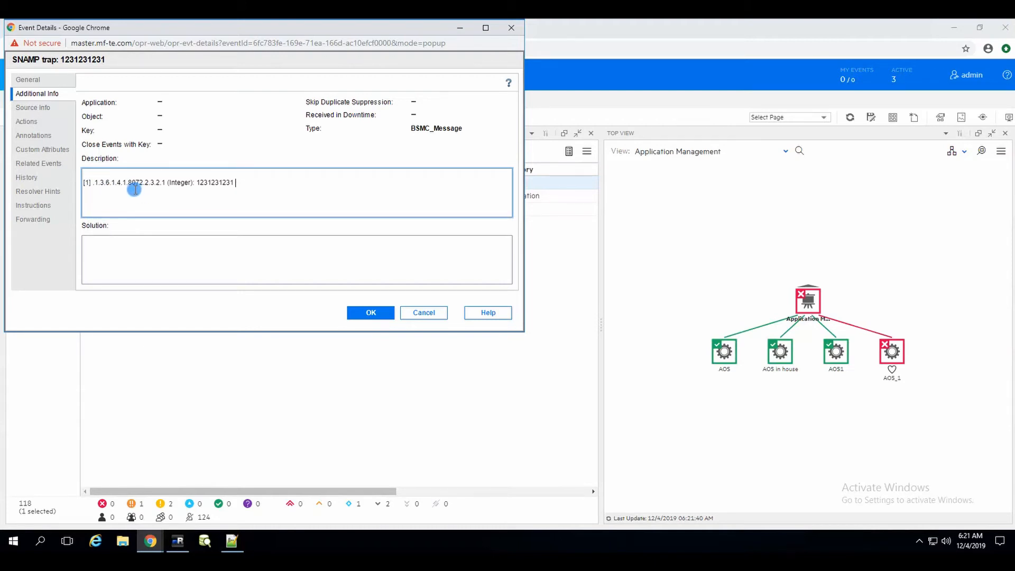
pyautogui.moveTo(92, 182); pyautogui.dragTo(167, 181)
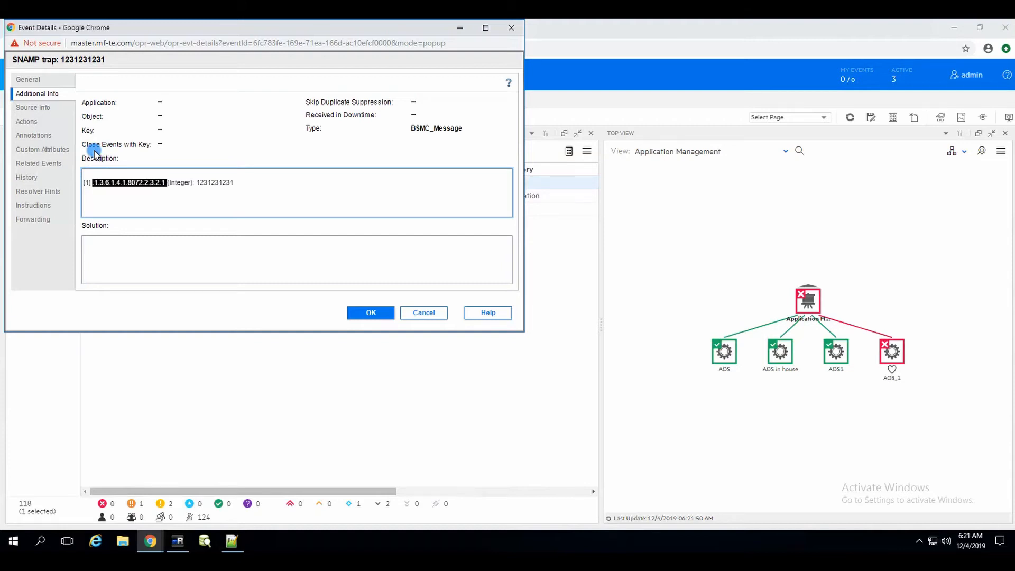
pyautogui.click(85, 184)
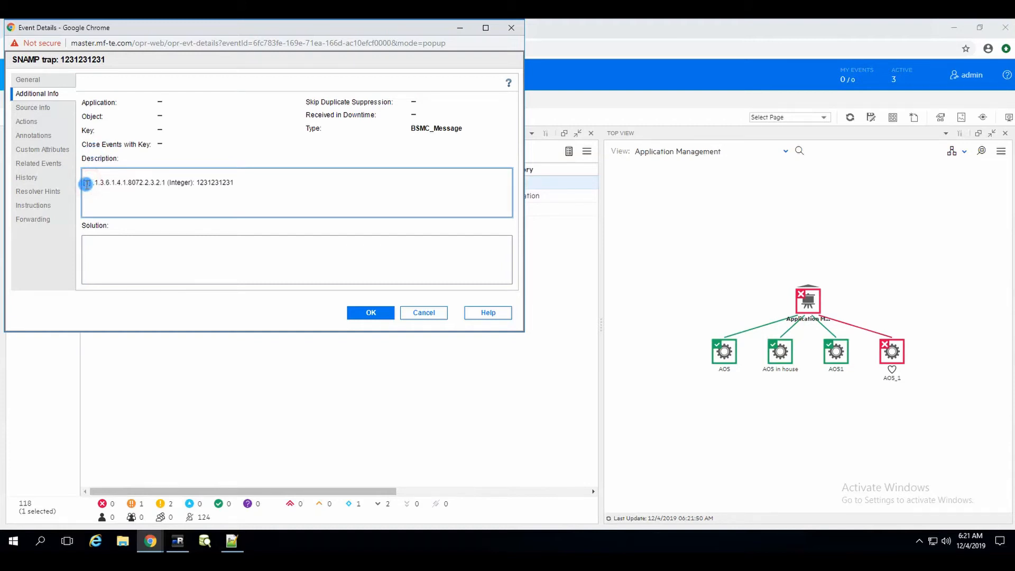
pyautogui.doubleClick(222, 183)
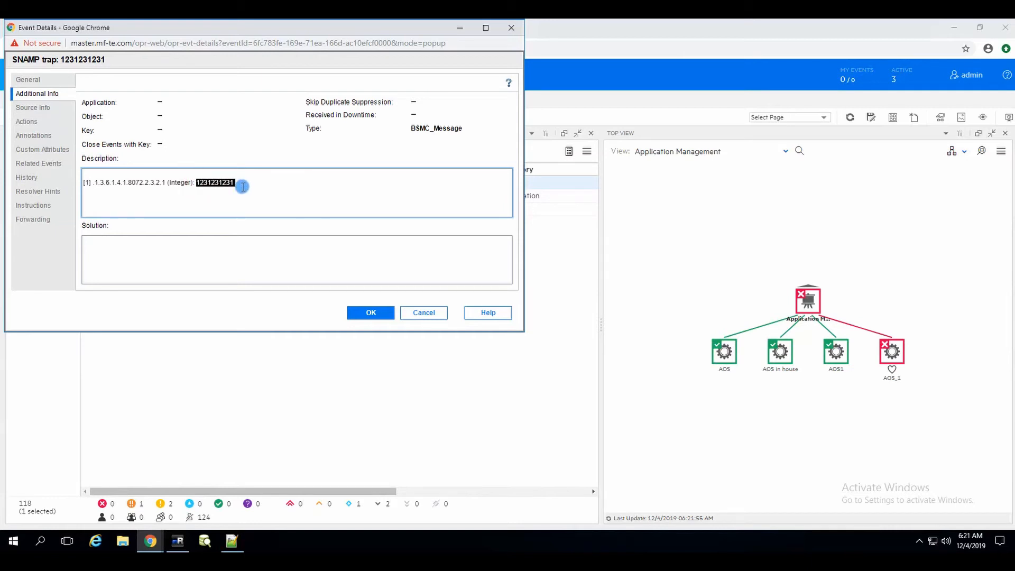
pyautogui.click(239, 180)
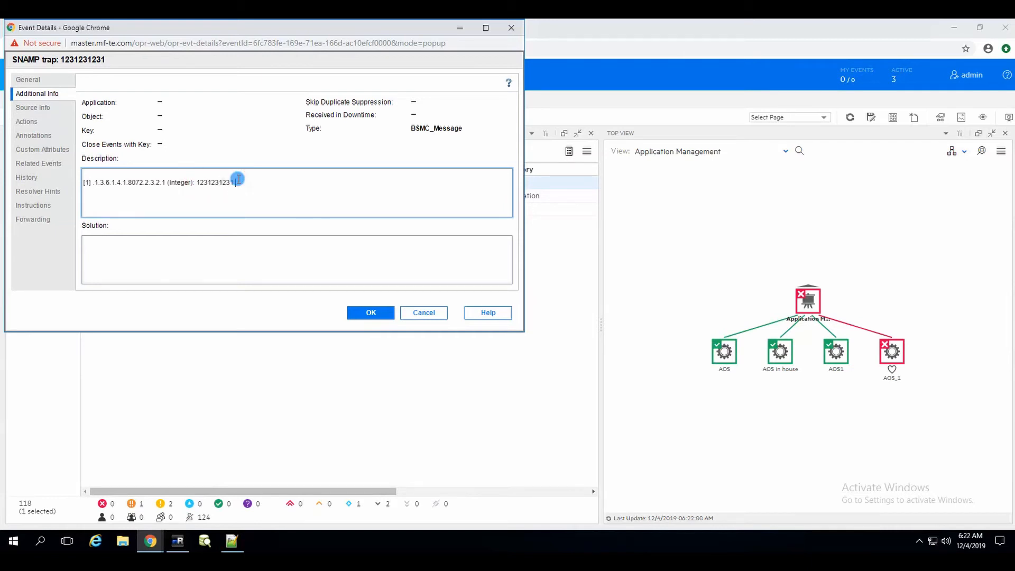
pyautogui.click(178, 540)
pyautogui.click(650, 164)
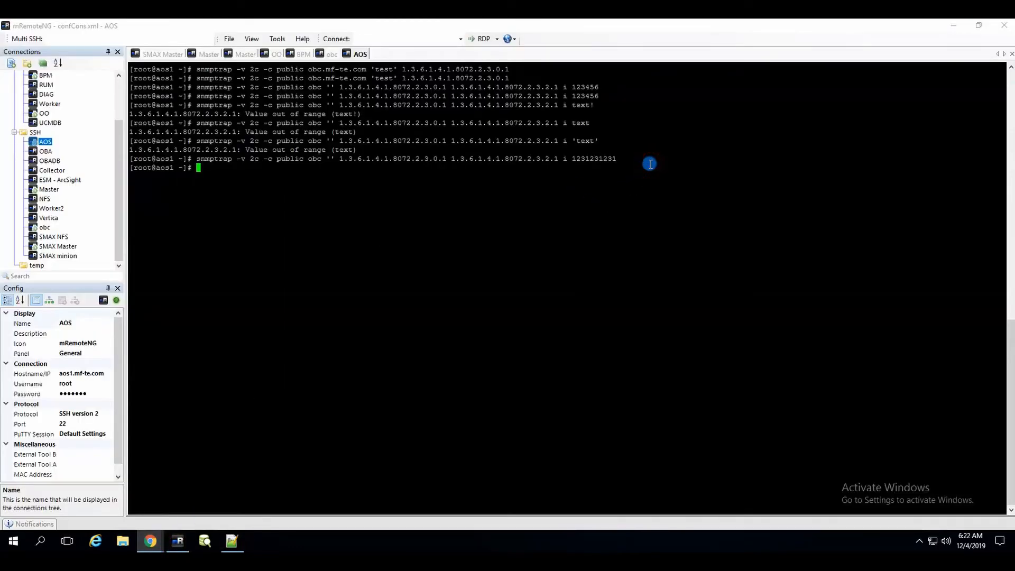
pyautogui.press('Up')
pyautogui.write('asdasdasd')
pyautogui.press('Return')
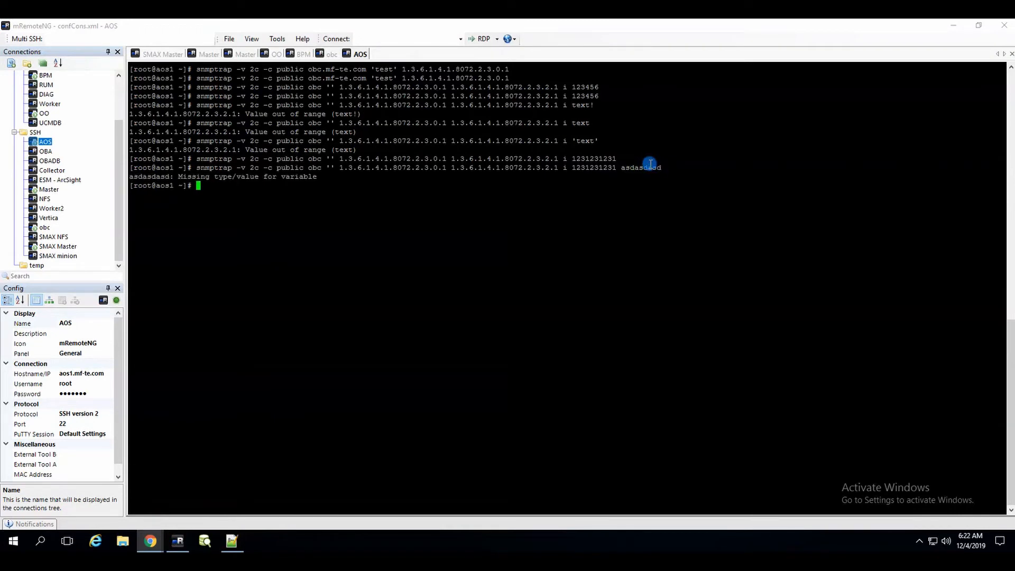
pyautogui.press('Up')
pyautogui.press('BackSpace')
pyautogui.press('BackSpace')
pyautogui.press('BackSpace')
pyautogui.press('BackSpace')
pyautogui.press('BackSpace')
pyautogui.press('BackSpace')
pyautogui.press('BackSpace')
pyautogui.press('BackSpace')
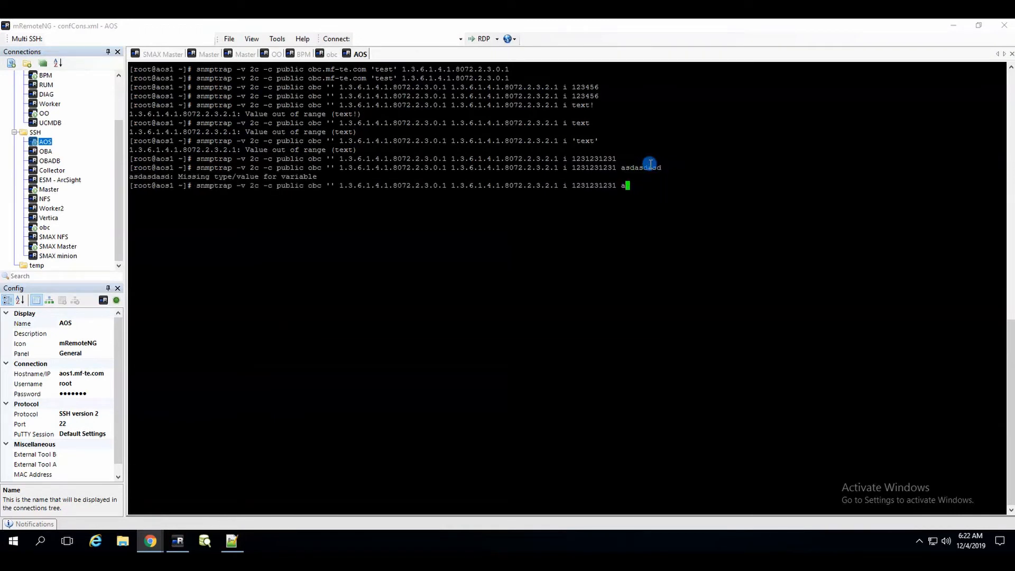
pyautogui.press('BackSpace')
pyautogui.write('12312312')
pyautogui.press('BackSpace')
pyautogui.press('BackSpace')
pyautogui.press('BackSpace')
pyautogui.press('BackSpace')
pyautogui.press('BackSpace')
pyautogui.press('BackSpace')
pyautogui.press('BackSpace')
pyautogui.press('BackSpace')
pyautogui.press('BackSpace')
pyautogui.press('BackSpace')
pyautogui.press('BackSpace')
pyautogui.press('BackSpace')
pyautogui.press('BackSpace')
pyautogui.press('BackSpace')
pyautogui.press('BackSpace')
pyautogui.press('BackSpace')
pyautogui.press('BackSpace')
pyautogui.press('BackSpace')
pyautogui.press('BackSpace')
pyautogui.write('11111 2222222')
pyautogui.press('Return')
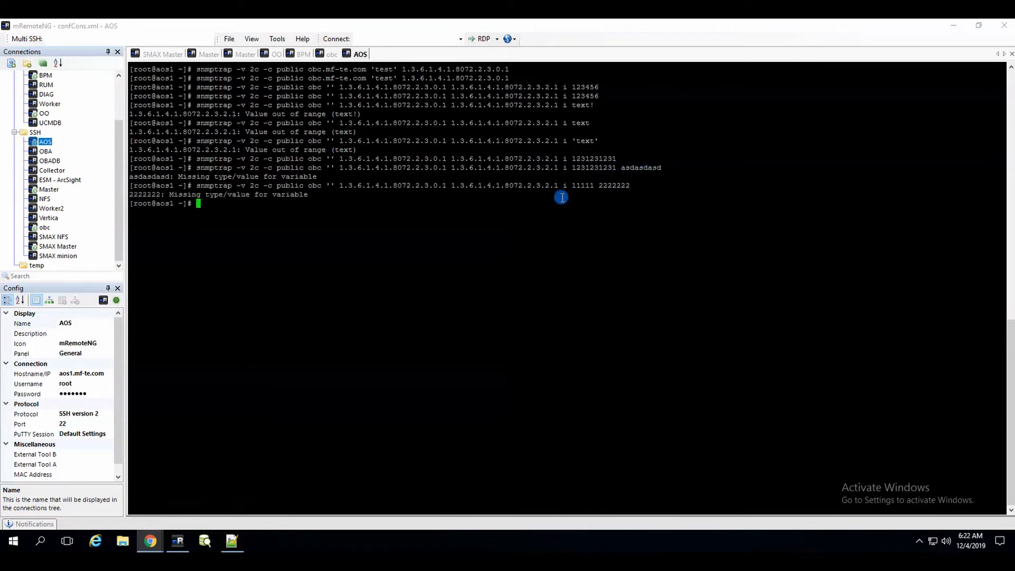
# Send a trap with an extra i 22222 pair, rejected as missing type/value.
pyautogui.click(585, 196)
pyautogui.press('Up')
pyautogui.press('BackSpace')
pyautogui.press('BackSpace')
pyautogui.press('BackSpace')
pyautogui.press('BackSpace')
pyautogui.press('BackSpace')
pyautogui.press('BackSpace')
pyautogui.press('BackSpace')
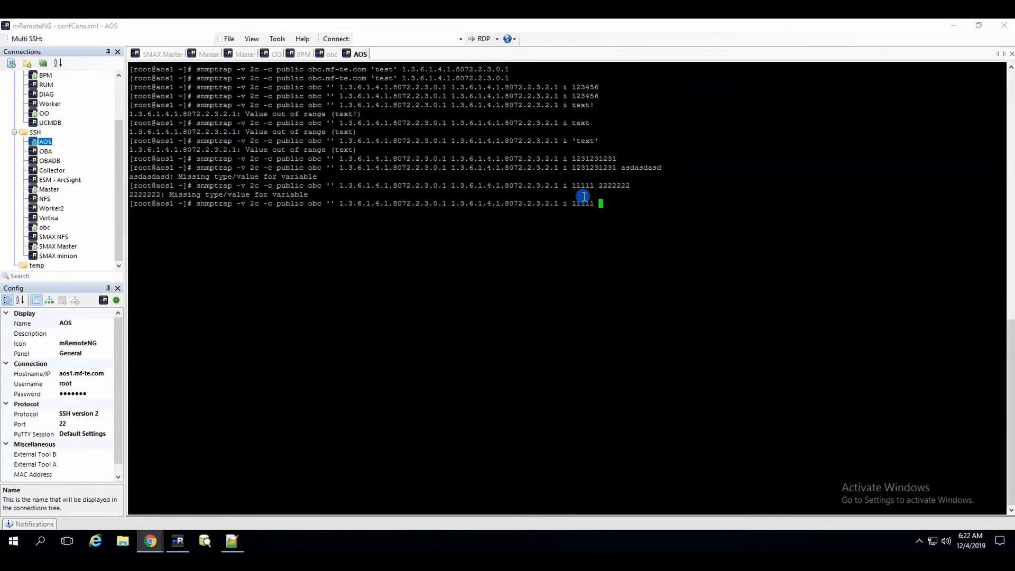
pyautogui.write('i 22222')
pyautogui.press('Return')
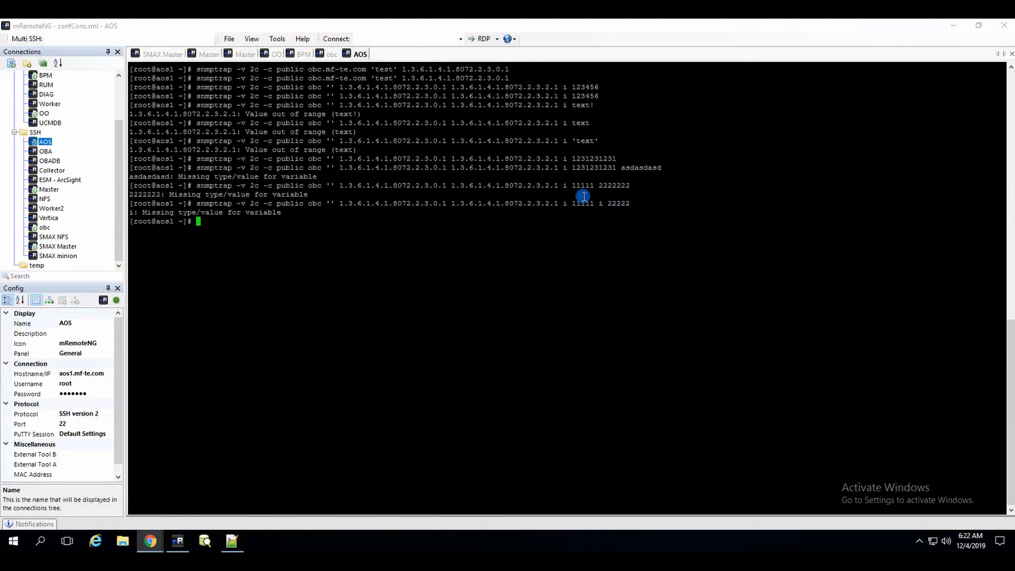
# Trim the command and send a trap with integer value 1111.
pyautogui.press('Up')
pyautogui.press('BackSpace')
pyautogui.press('BackSpace')
pyautogui.press('BackSpace')
pyautogui.press('BackSpace')
pyautogui.press('BackSpace')
pyautogui.press('BackSpace')
pyautogui.press('BackSpace')
pyautogui.press('BackSpace')
pyautogui.press('BackSpace')
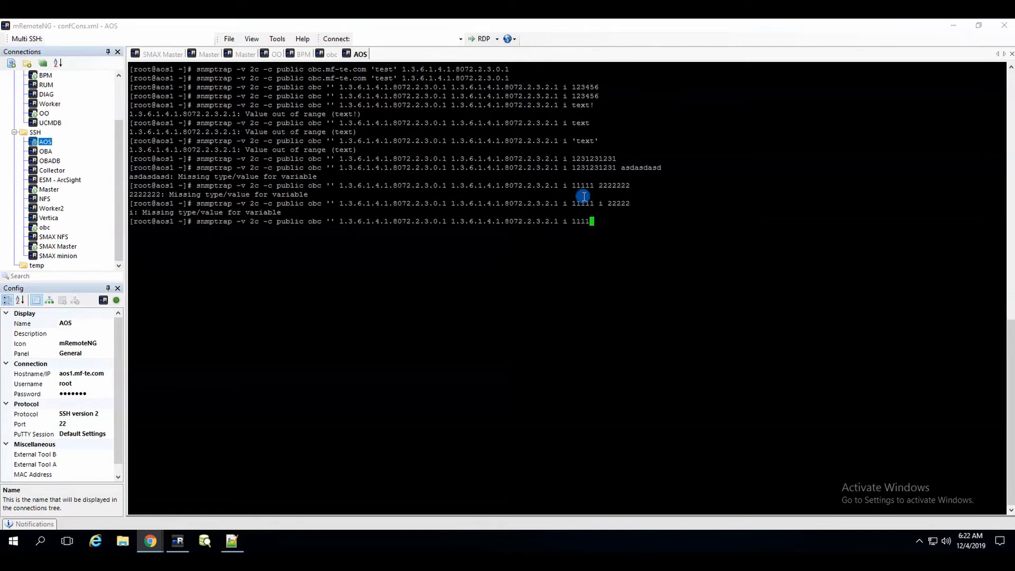
pyautogui.press('Return')
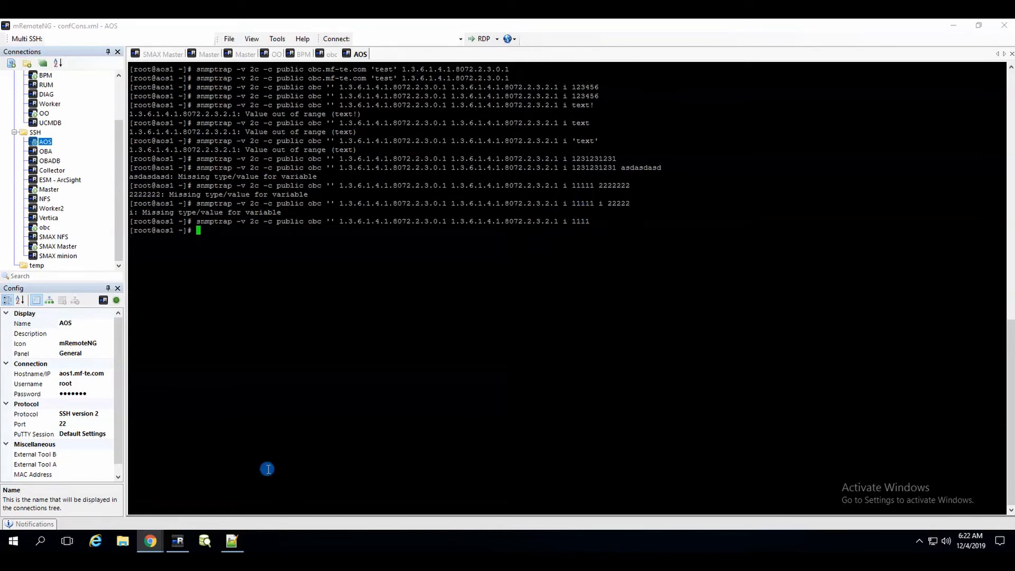
pyautogui.scroll(8, 288, 453)
pyautogui.moveTo(156, 538)
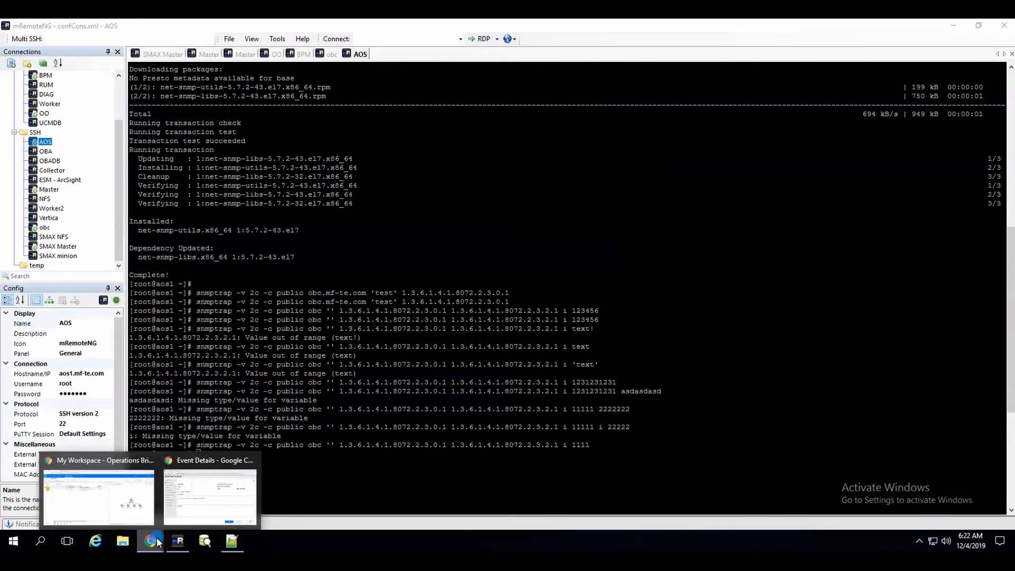
# Confirm the 1111 trap in the obc tcpdump capture, then return to the Operations Connector policy list.
pyautogui.click(326, 55)
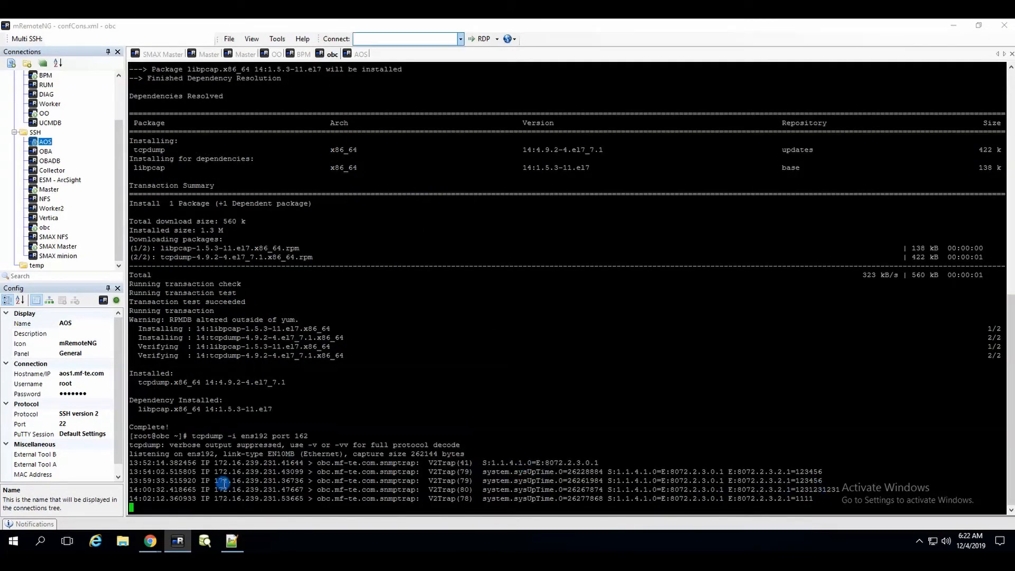
pyautogui.click(154, 541)
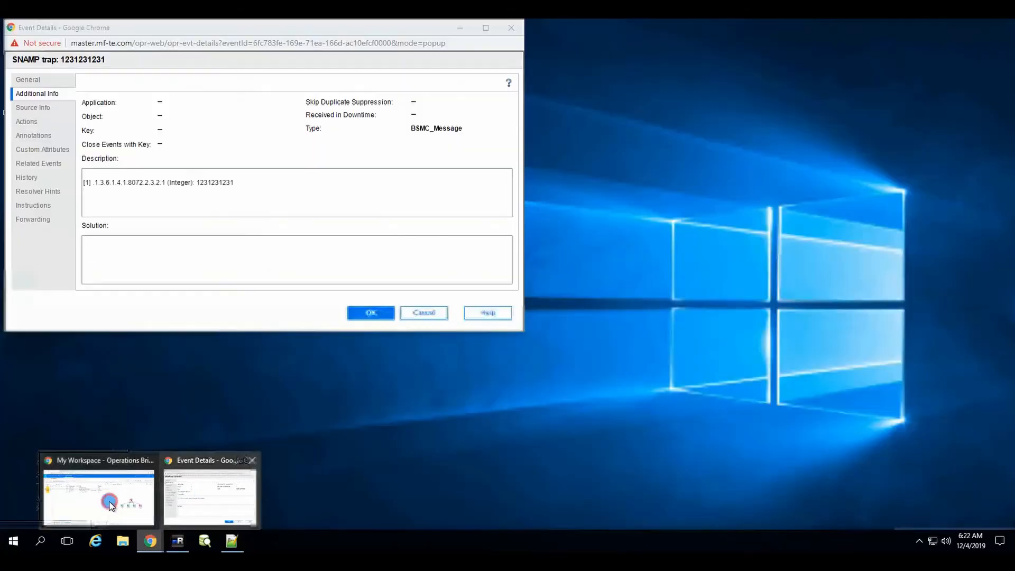
pyautogui.click(109, 500)
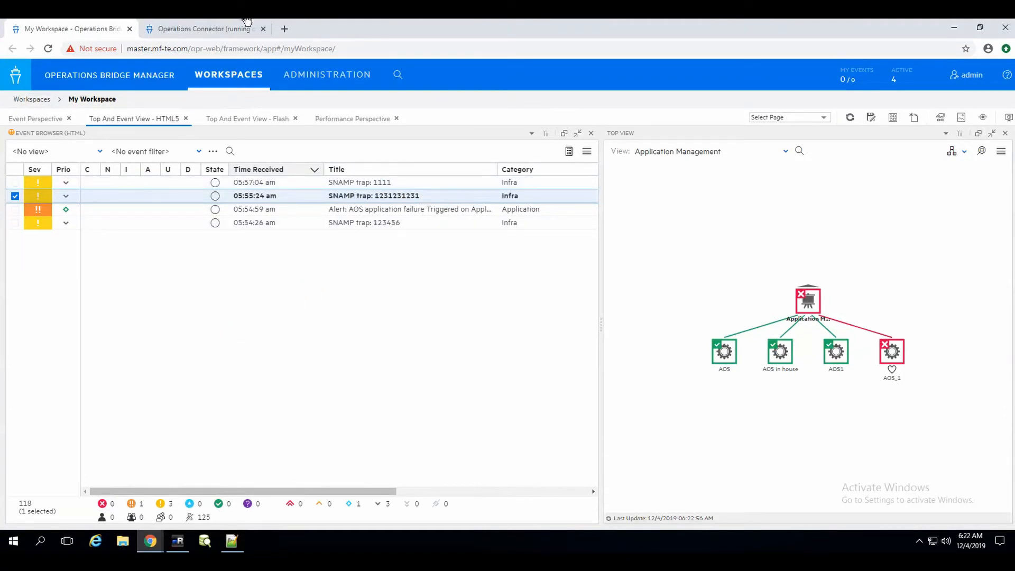
pyautogui.click(197, 30)
# Open the SNMP Interceptor policy in a maximized editor.
pyautogui.click(49, 110)
pyautogui.doubleClick(46, 111)
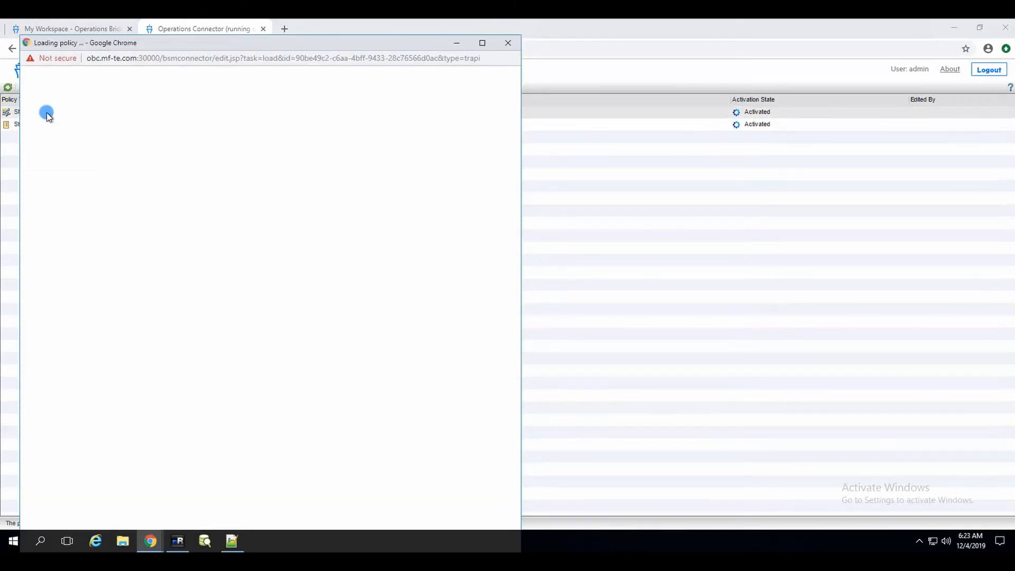
pyautogui.click(481, 42)
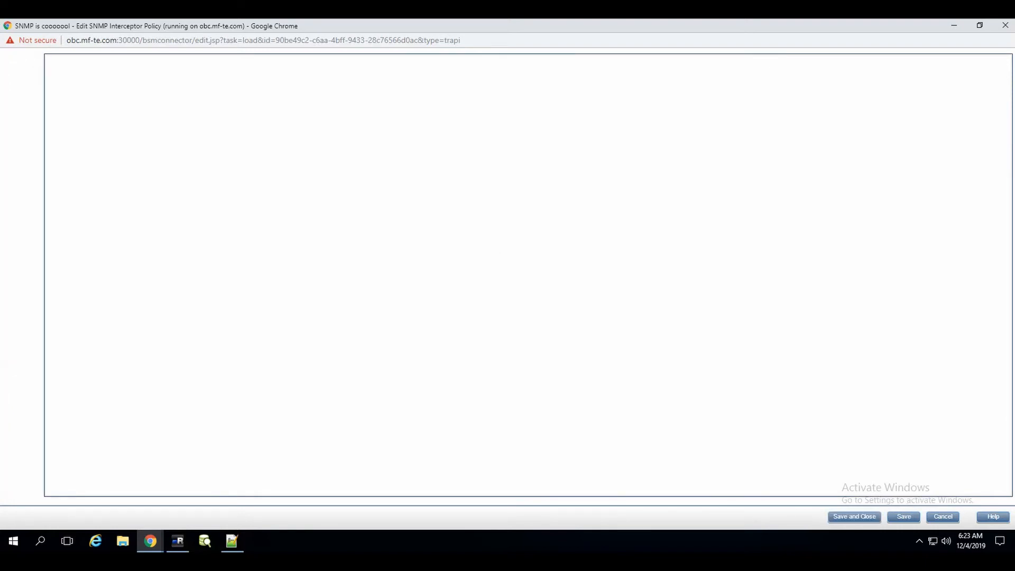
# Set the rule condition to SNMPv1 notation with Enterprise ID .1.3.6.1.4.1.8072.2.3.
pyautogui.click(16, 85)
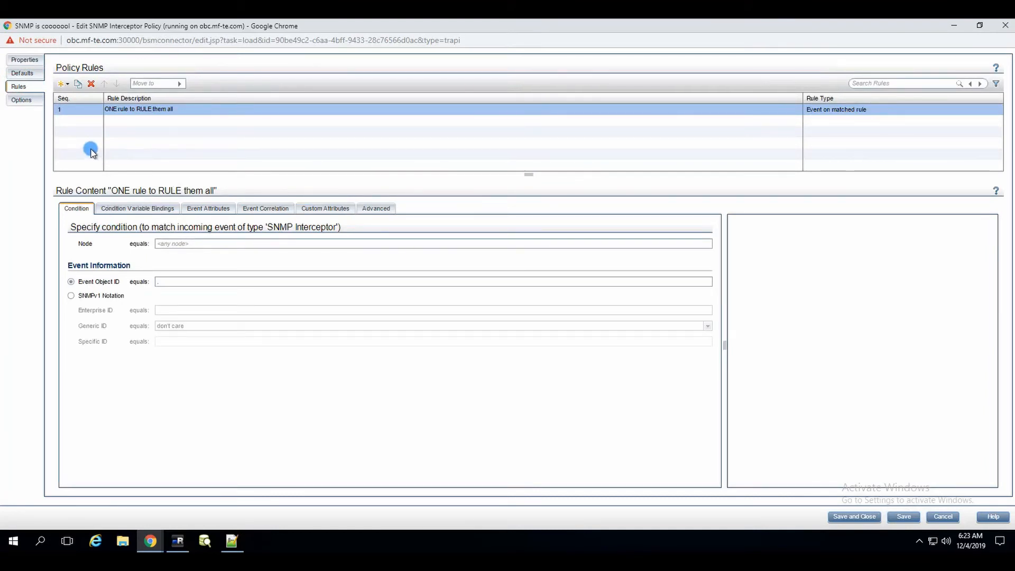
pyautogui.click(75, 296)
pyautogui.click(126, 330)
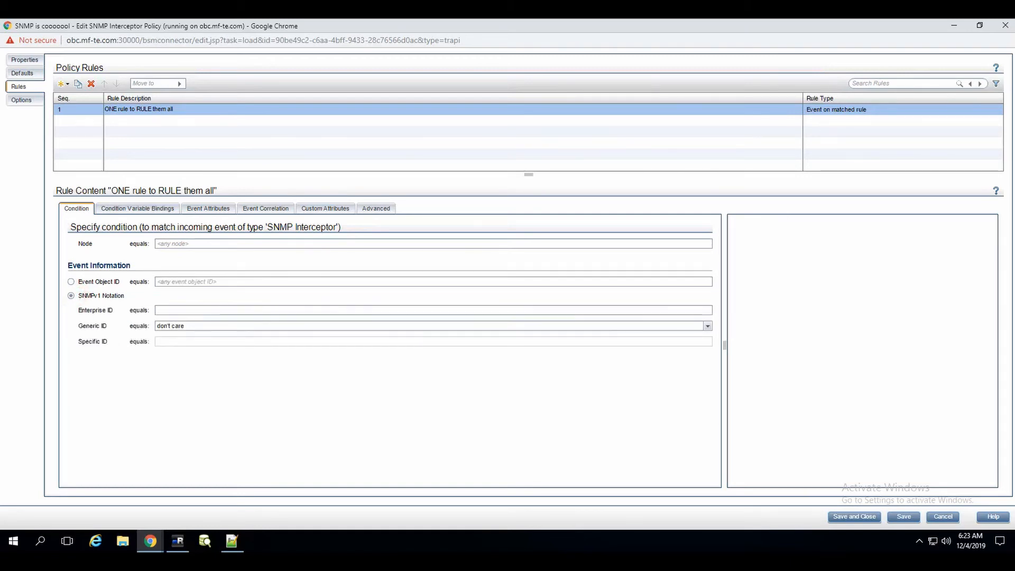
pyautogui.click(299, 447)
pyautogui.click(165, 310)
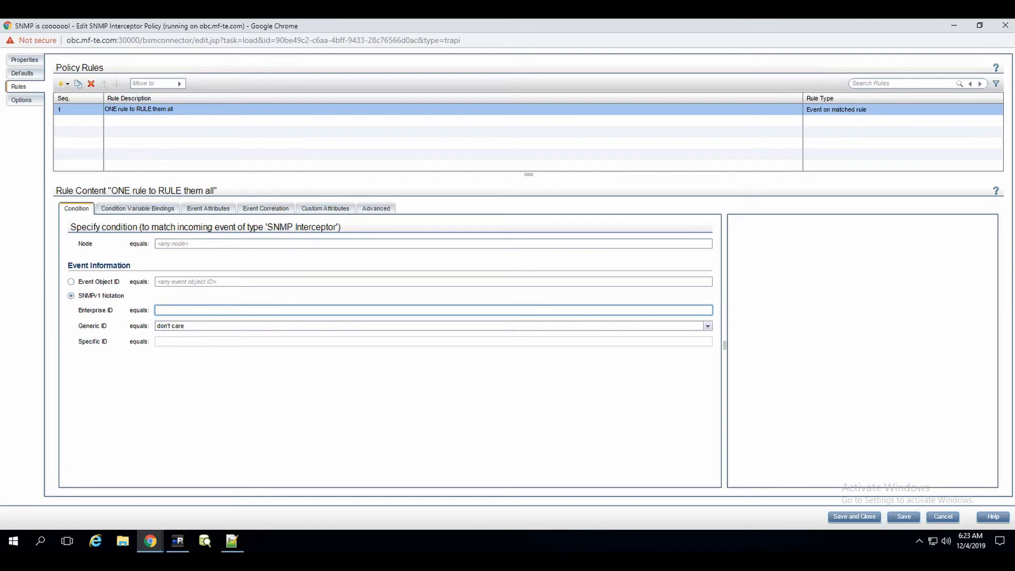
pyautogui.write('.1.3.6.1.4.1.8072.2.3')
pyautogui.click(709, 327)
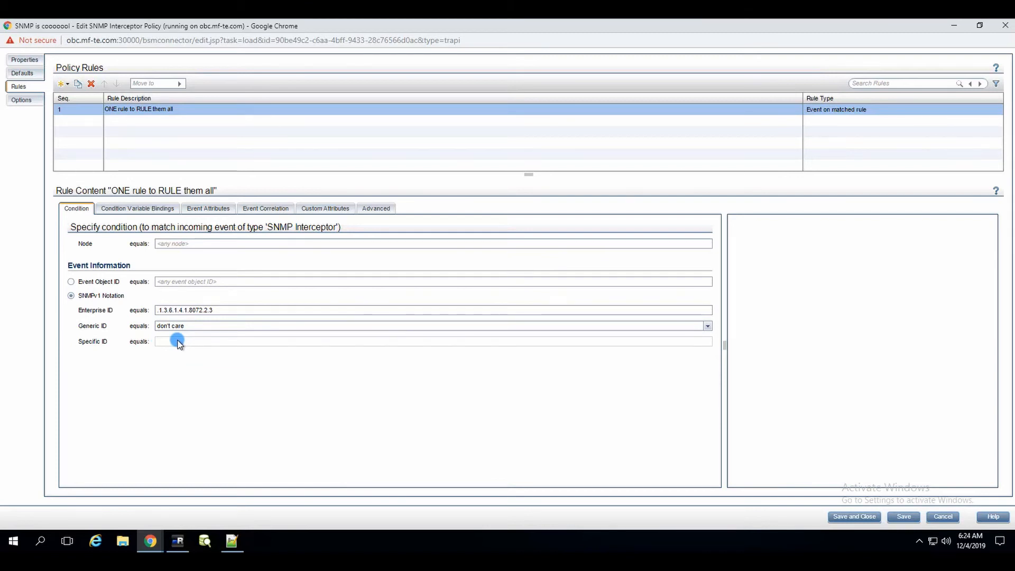
pyautogui.click(180, 542)
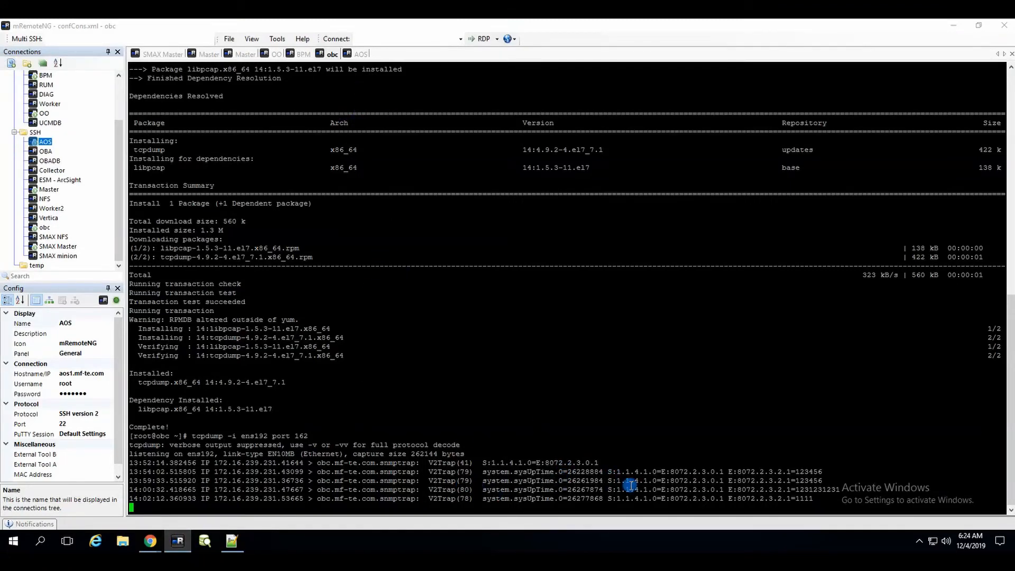
# Review the V2Trap lines in the obc capture and the earlier snmptrap commands in the AOS session.
pyautogui.moveTo(429, 489); pyautogui.dragTo(453, 491)
pyautogui.click(358, 55)
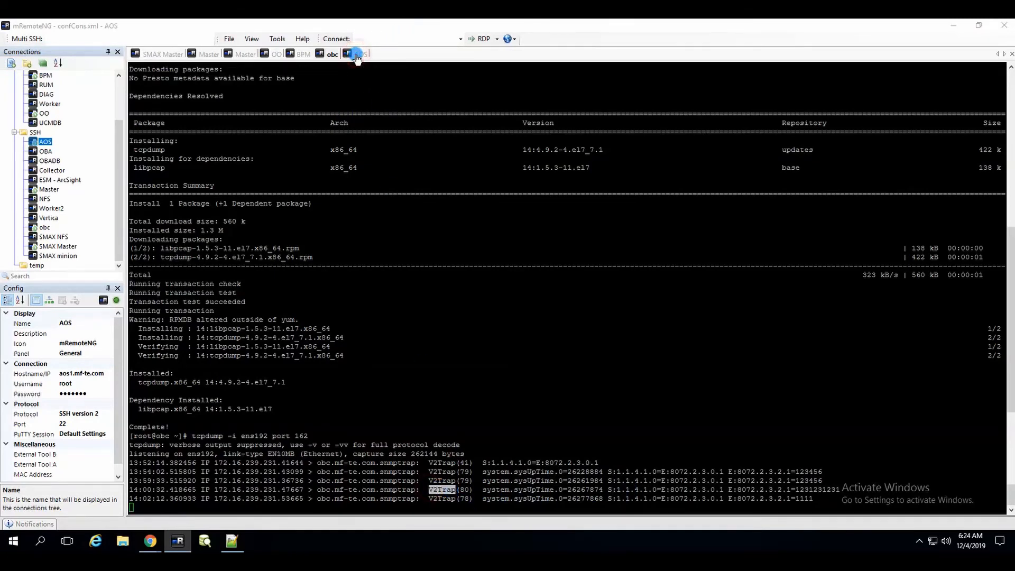
pyautogui.scroll(-8, 246, 449)
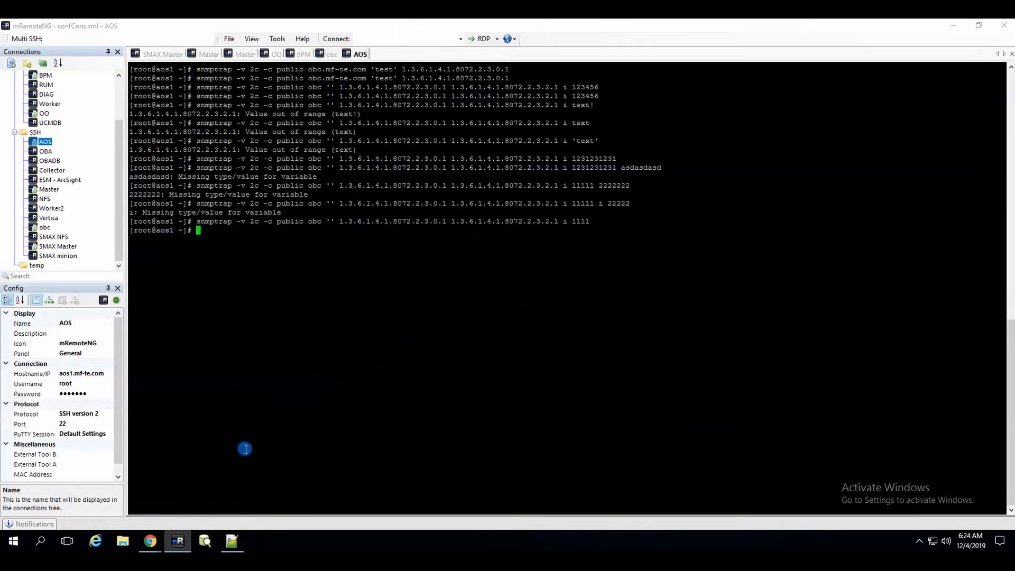
pyautogui.click(250, 218)
pyautogui.click(151, 541)
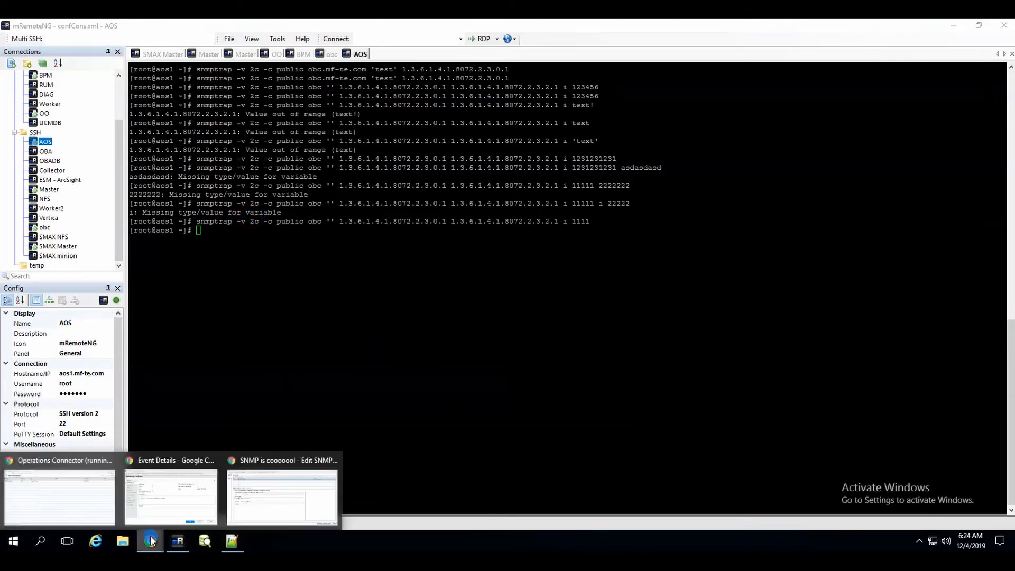
# Save and close the SNMP Interceptor policy, then close the leftover Event Details window.
pyautogui.click(262, 486)
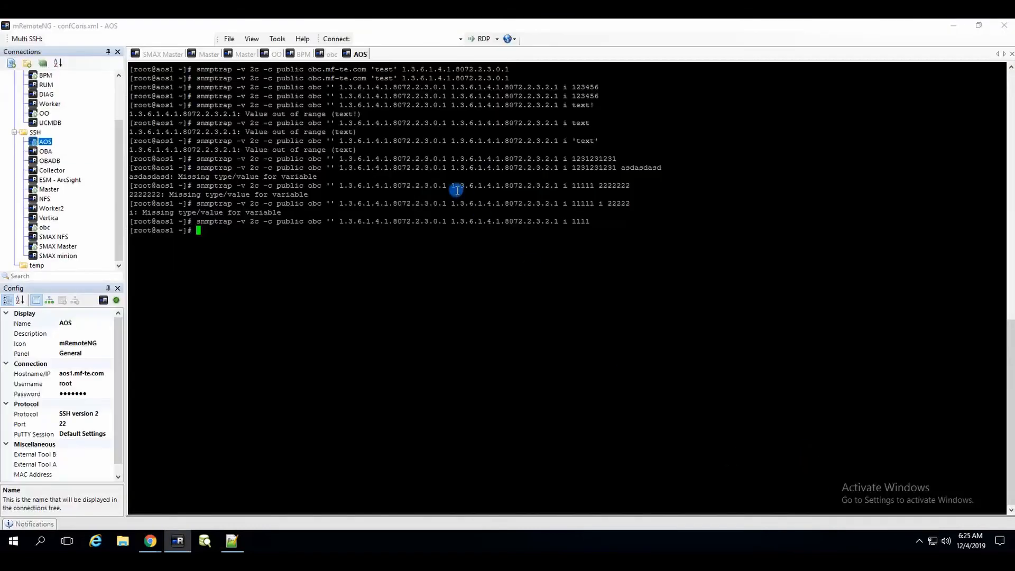
pyautogui.click(151, 541)
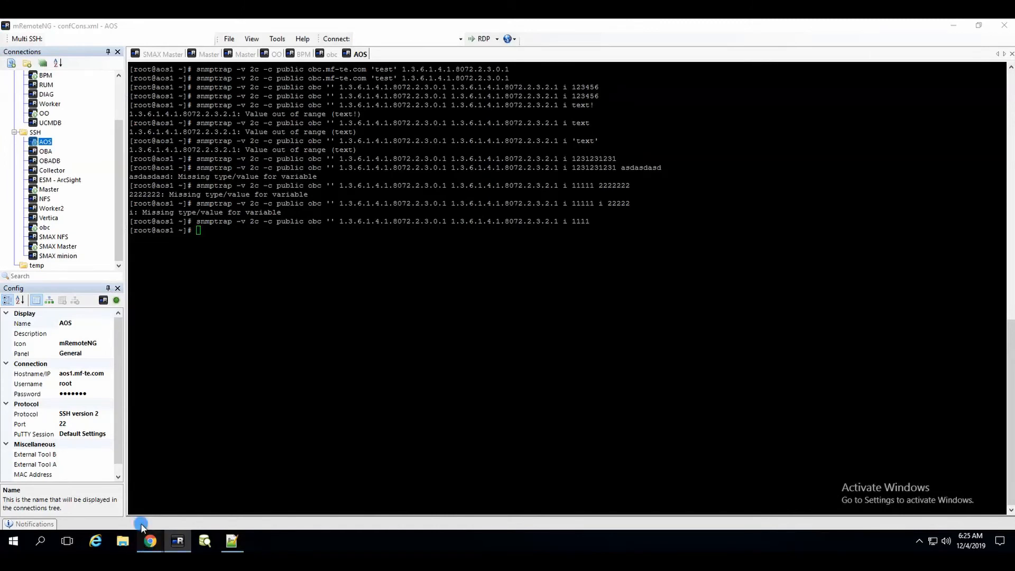
pyautogui.click(201, 505)
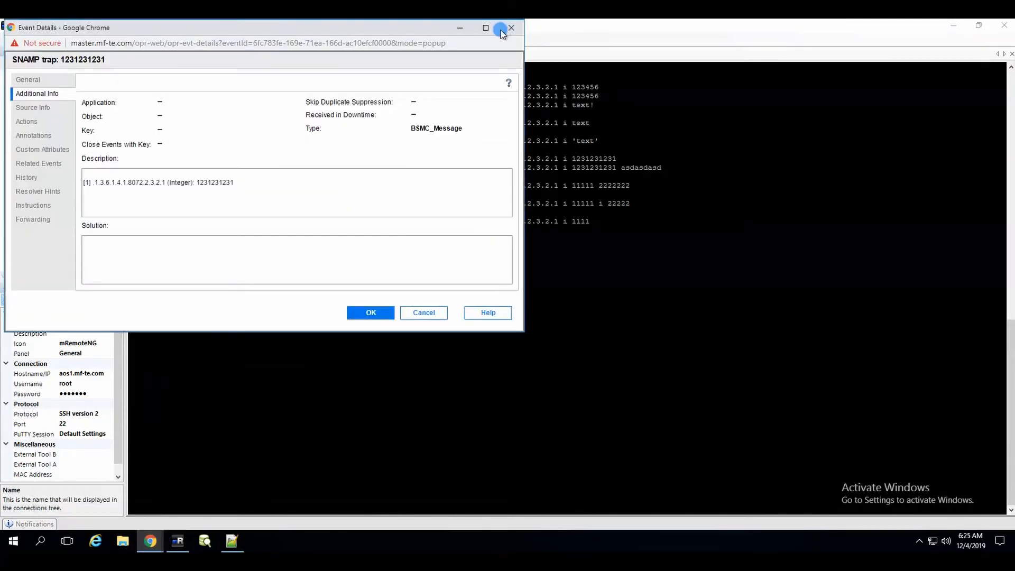
pyautogui.click(503, 33)
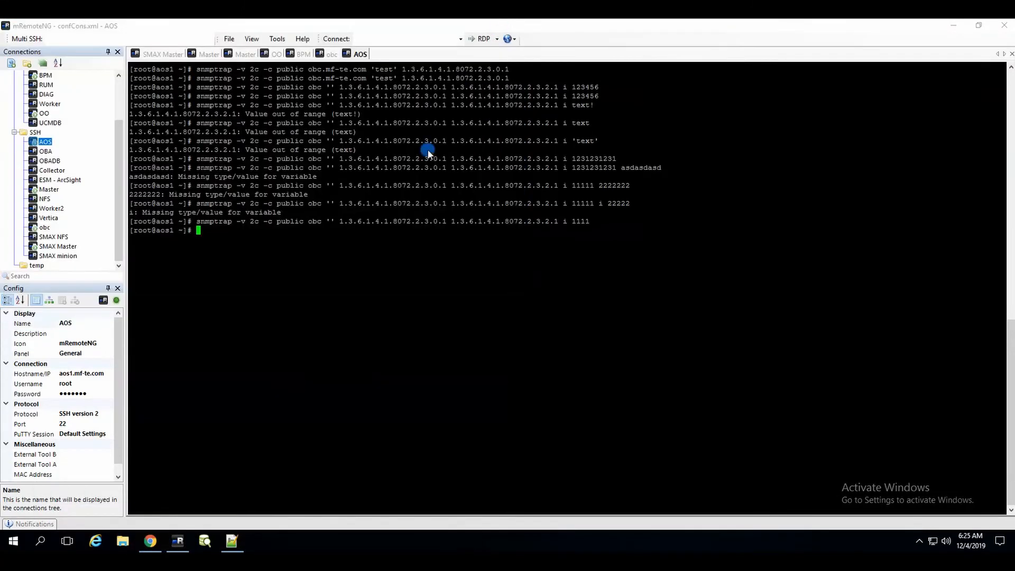
pyautogui.click(157, 540)
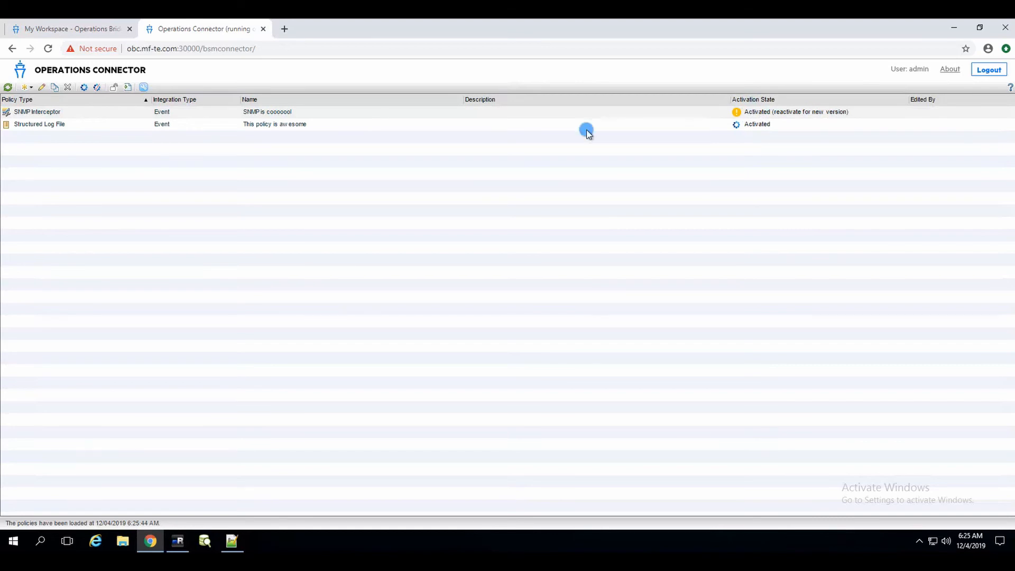
# Reactivate the SNMP Interceptor policy, resend the 1111 test trap, and view the OBM event browser.
pyautogui.click(84, 86)
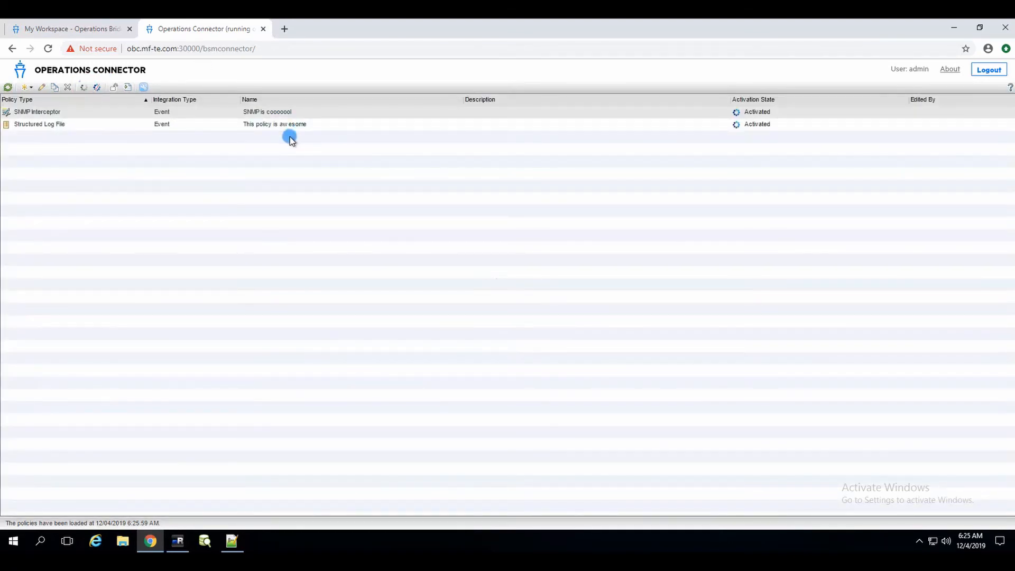
pyautogui.click(178, 541)
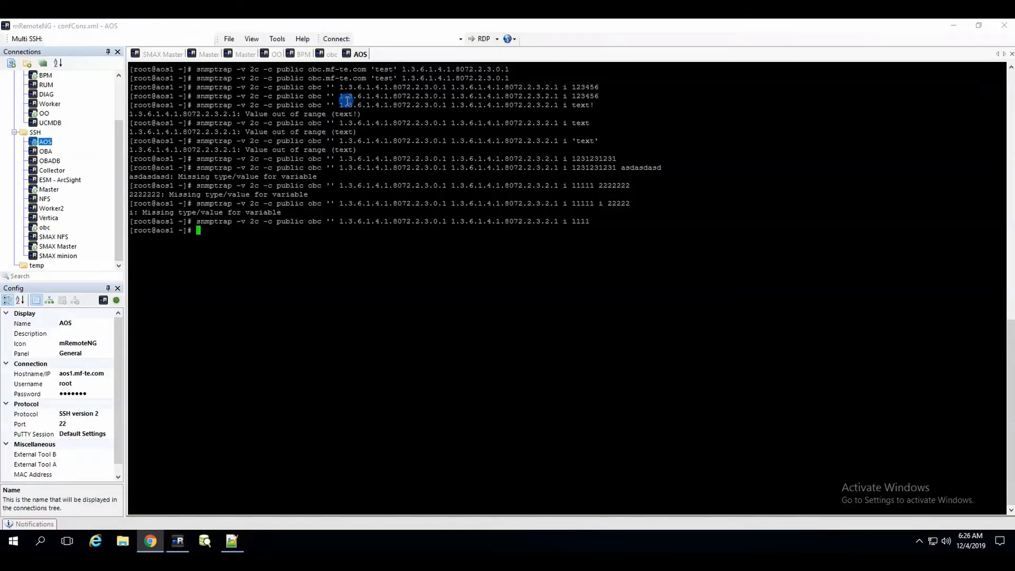
pyautogui.press('Up')
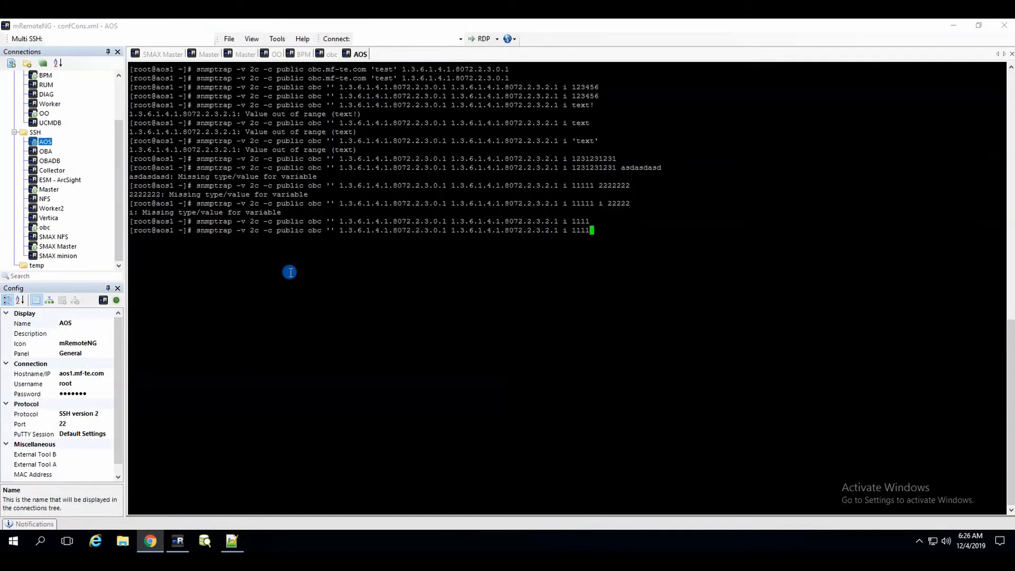
pyautogui.press('Return')
pyautogui.click(161, 538)
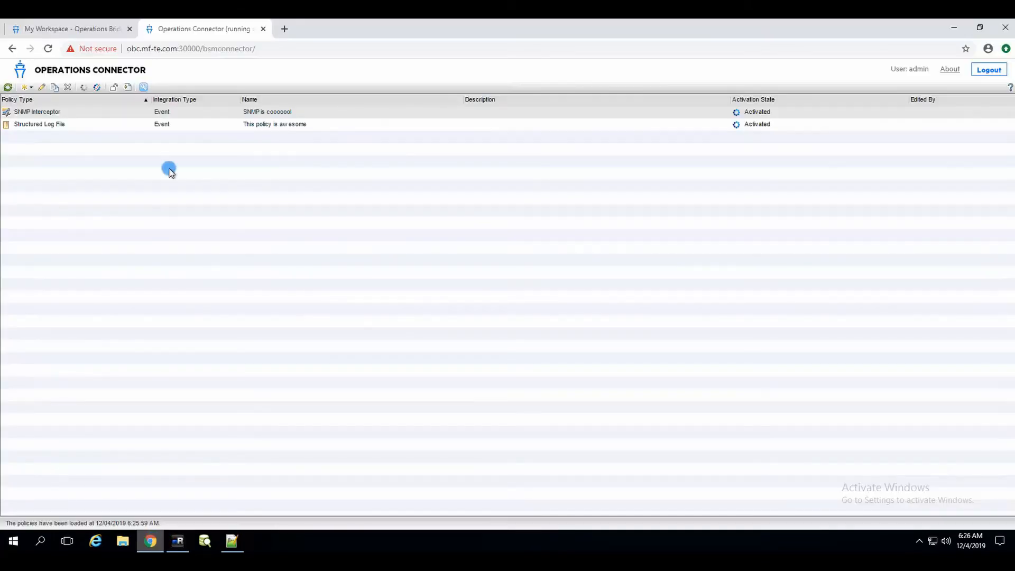
pyautogui.click(82, 29)
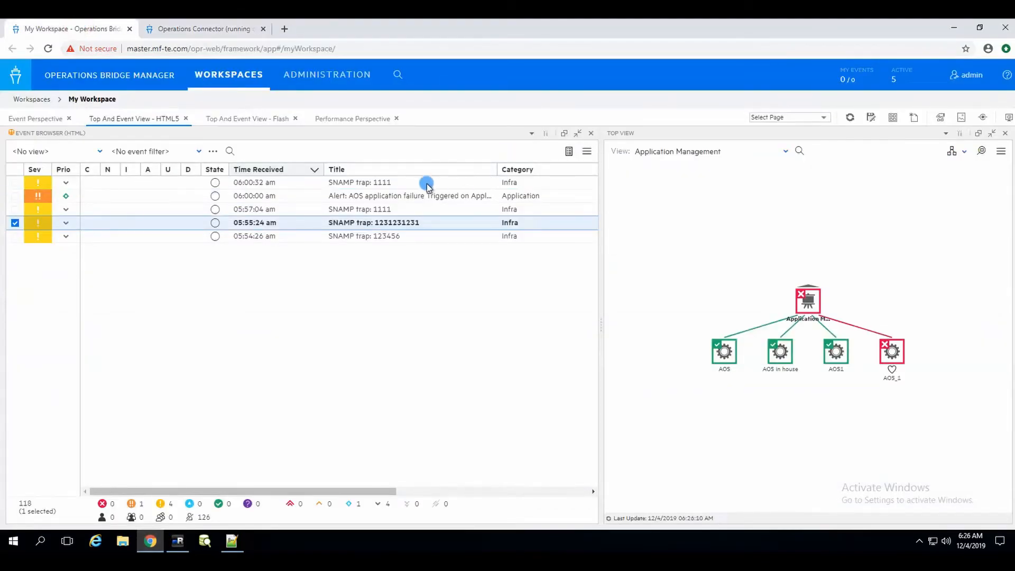
# Resend the snmptrap command with enterprise 8073 instead of 8072 and select the new Generic event in OBM.
pyautogui.click(177, 541)
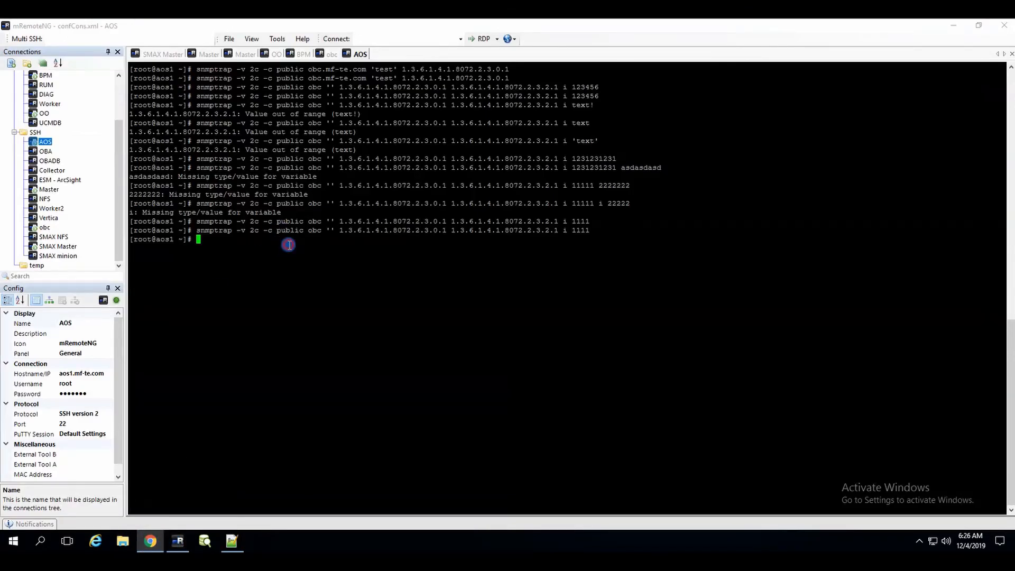
pyautogui.press('Up')
pyautogui.press('Left')
pyautogui.press('Left')
pyautogui.press('Left')
pyautogui.press('Left')
pyautogui.press('Left')
pyautogui.press('Left')
pyautogui.press('Left')
pyautogui.press('Left')
pyautogui.press('Left')
pyautogui.press('Left')
pyautogui.press('Left')
pyautogui.press('Left')
pyautogui.press('Left')
pyautogui.press('Left')
pyautogui.press('Left')
pyautogui.press('Left')
pyautogui.press('Left')
pyautogui.press('Left')
pyautogui.press('Left')
pyautogui.press('Left')
pyautogui.press('Left')
pyautogui.press('Left')
pyautogui.press('Left')
pyautogui.press('Left')
pyautogui.press('Left')
pyautogui.press('Left')
pyautogui.press('Left')
pyautogui.press('Left')
pyautogui.press('Right')
pyautogui.press('Right')
pyautogui.press('Right')
pyautogui.press('Right')
pyautogui.press('Left')
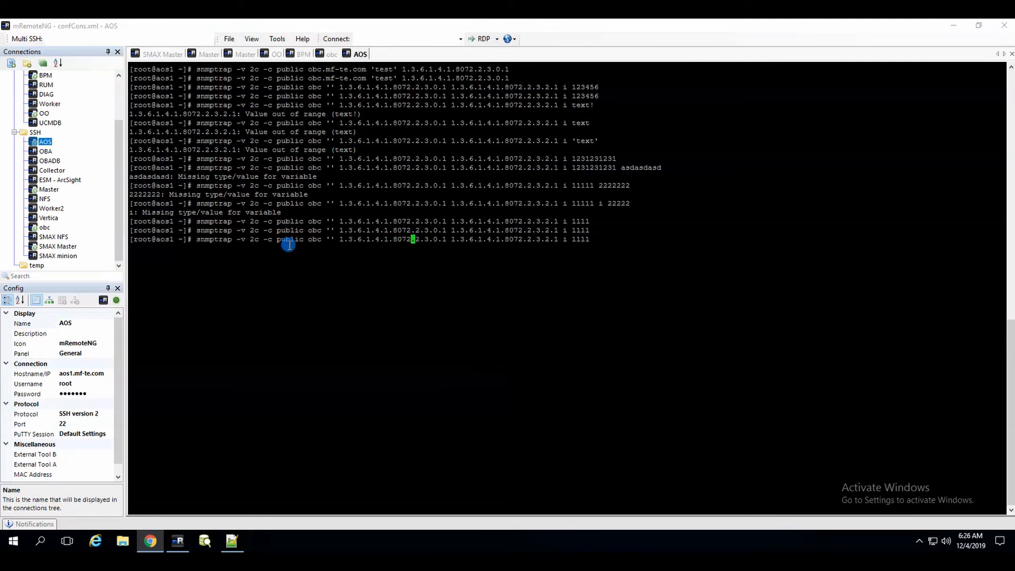
pyautogui.press('Return')
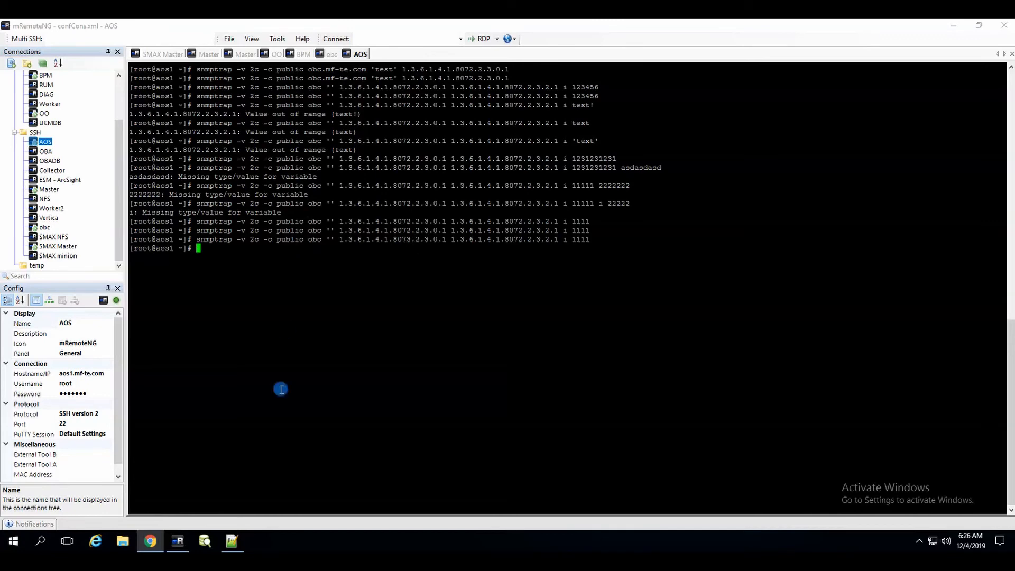
pyautogui.click(151, 541)
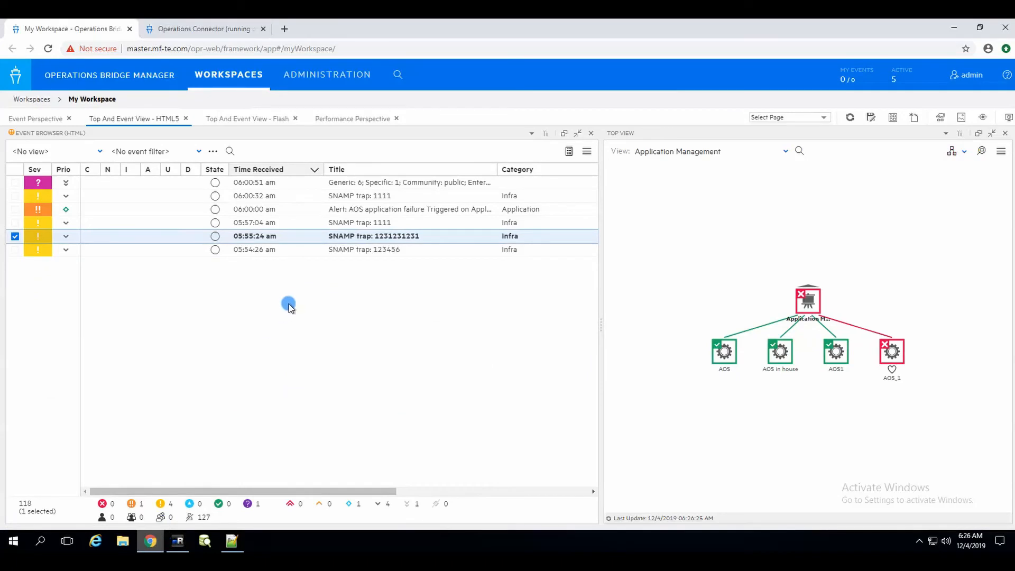
pyautogui.click(379, 185)
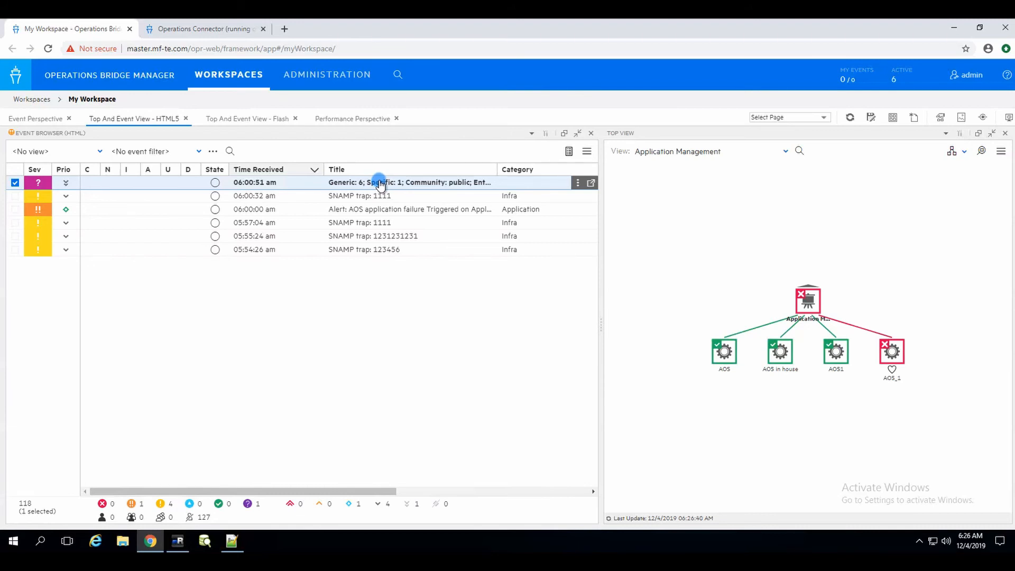
# Open the SNMP Interceptor policy editor and review its Defaults, Rules, Event Attributes and Options.
pyautogui.click(231, 29)
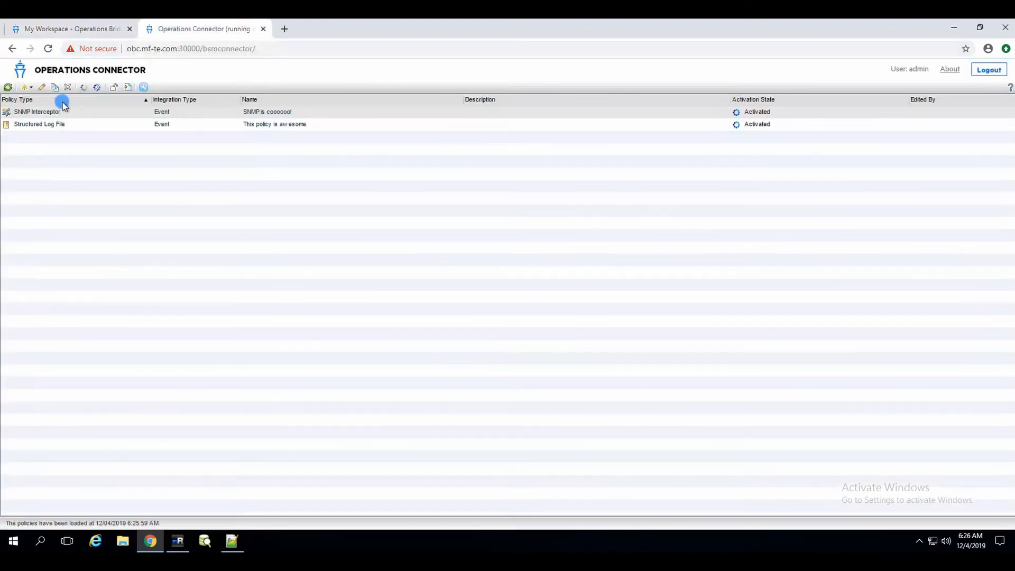
pyautogui.click(42, 87)
pyautogui.click(482, 43)
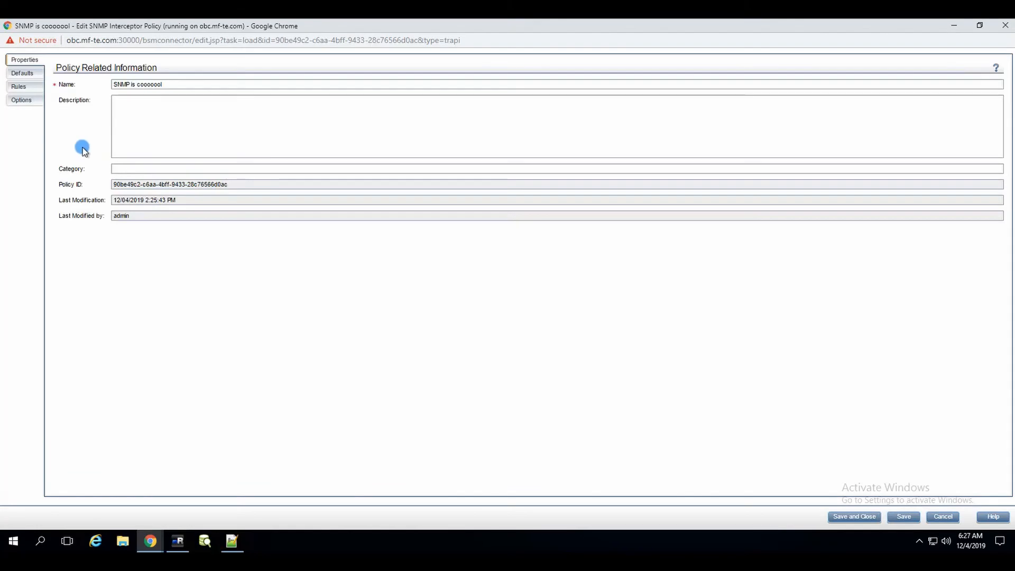
pyautogui.click(21, 77)
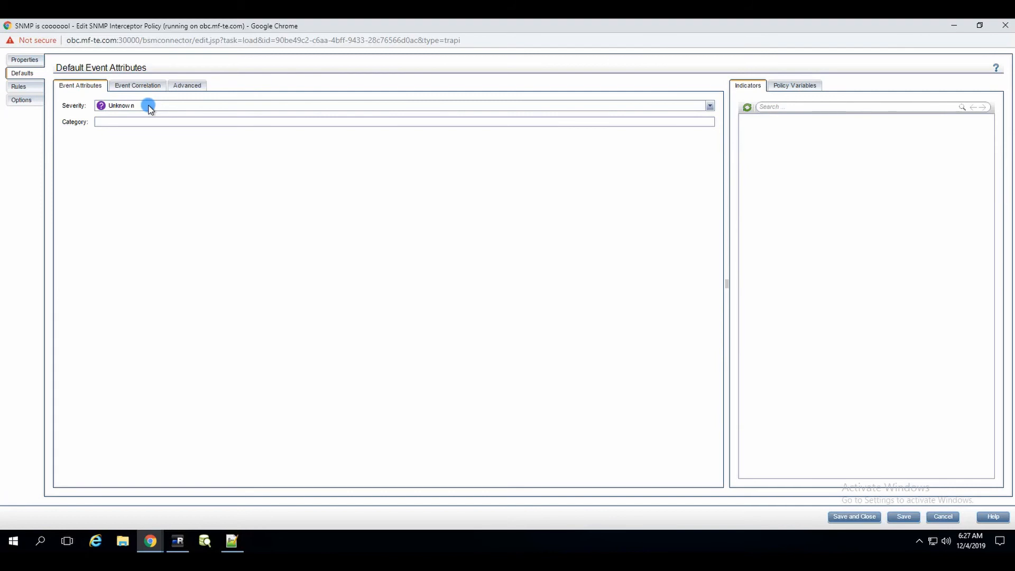
pyautogui.click(19, 87)
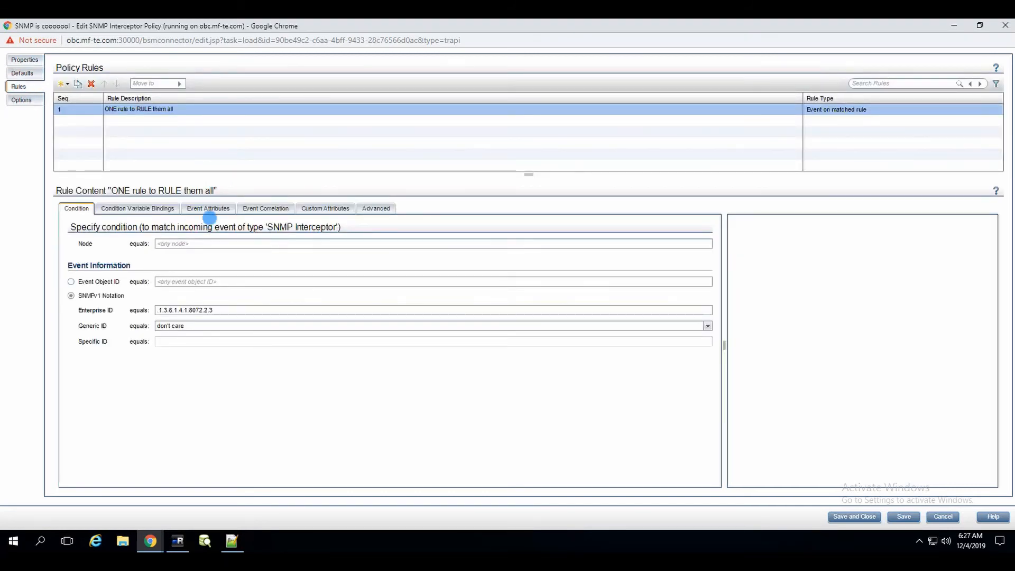
pyautogui.click(212, 213)
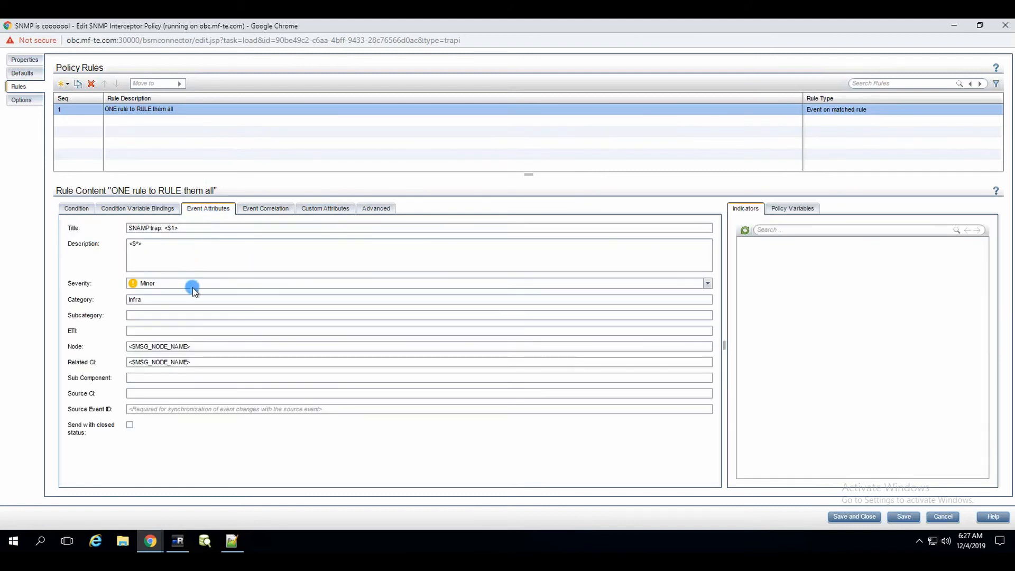
pyautogui.click(23, 104)
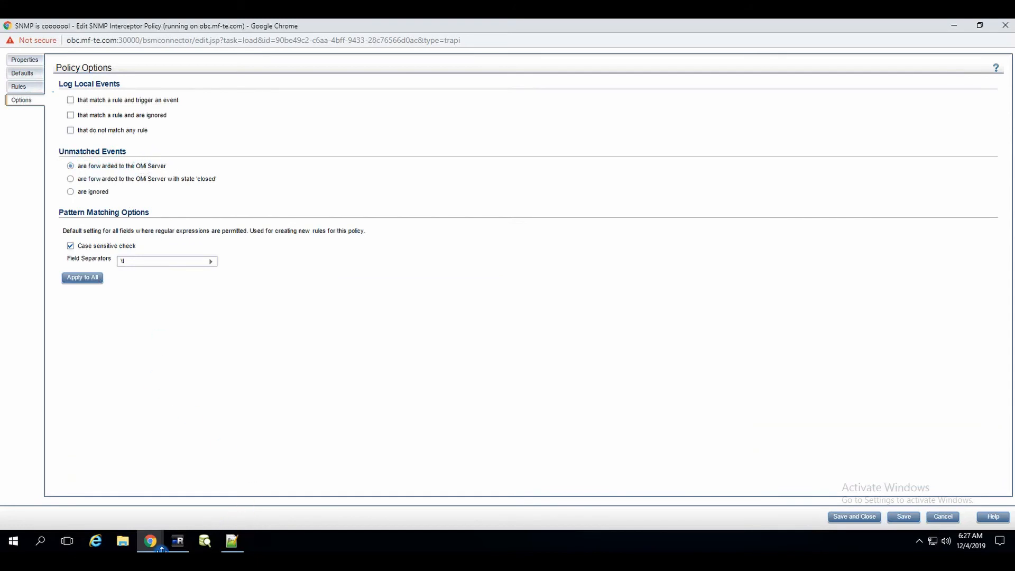
# Bring the Operations Connector policy list window back to the front.
pyautogui.moveTo(152, 548)
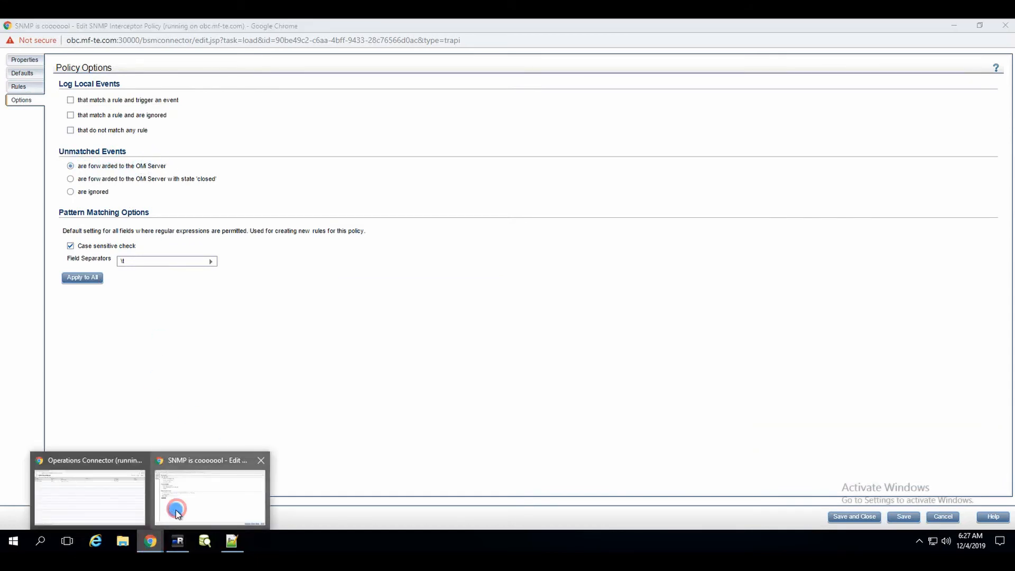
pyautogui.click(175, 511)
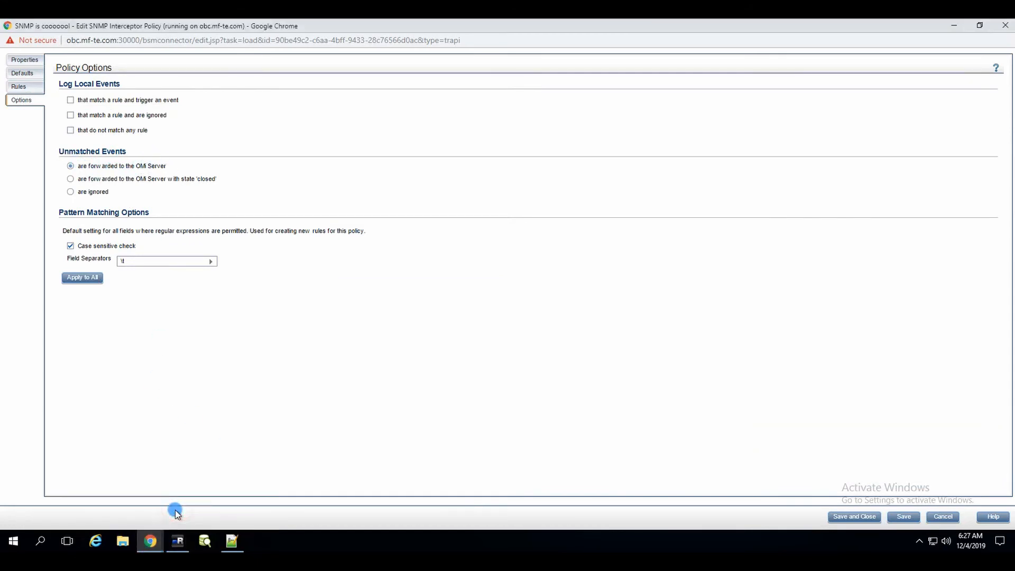
pyautogui.click(150, 542)
pyautogui.click(91, 489)
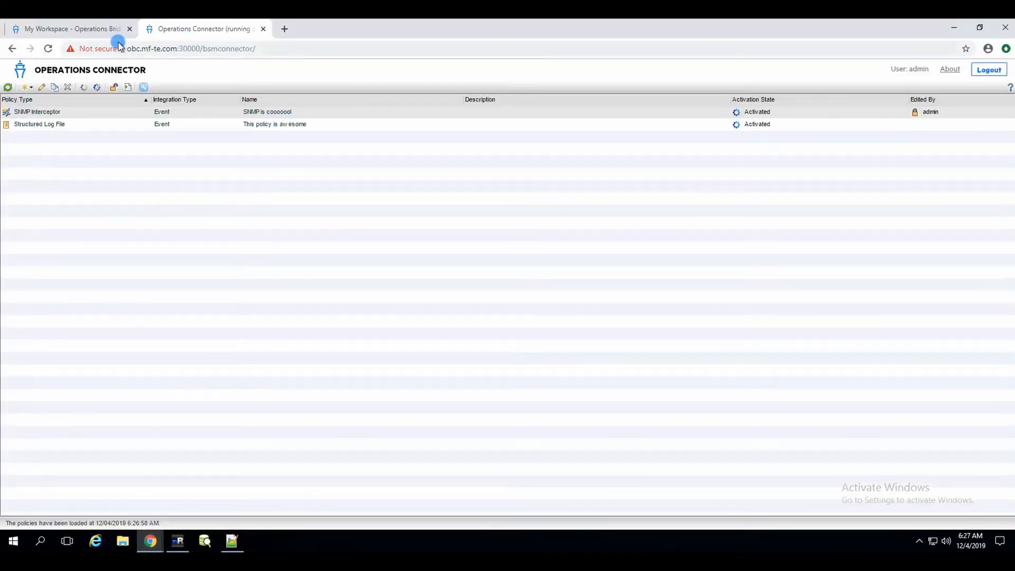
# Open the Generic trap event's details, read its full title, and close them.
pyautogui.click(83, 30)
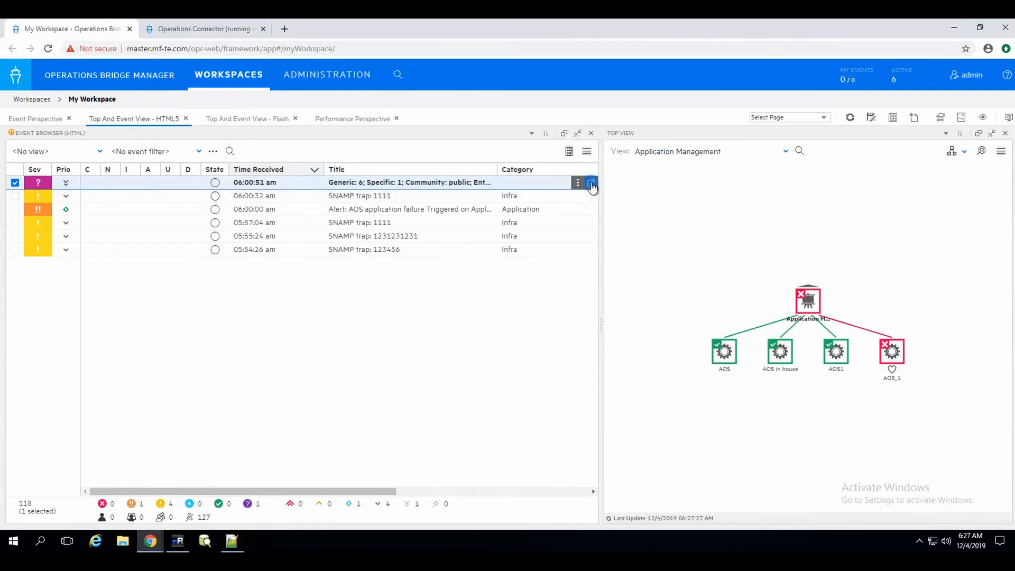
pyautogui.click(591, 183)
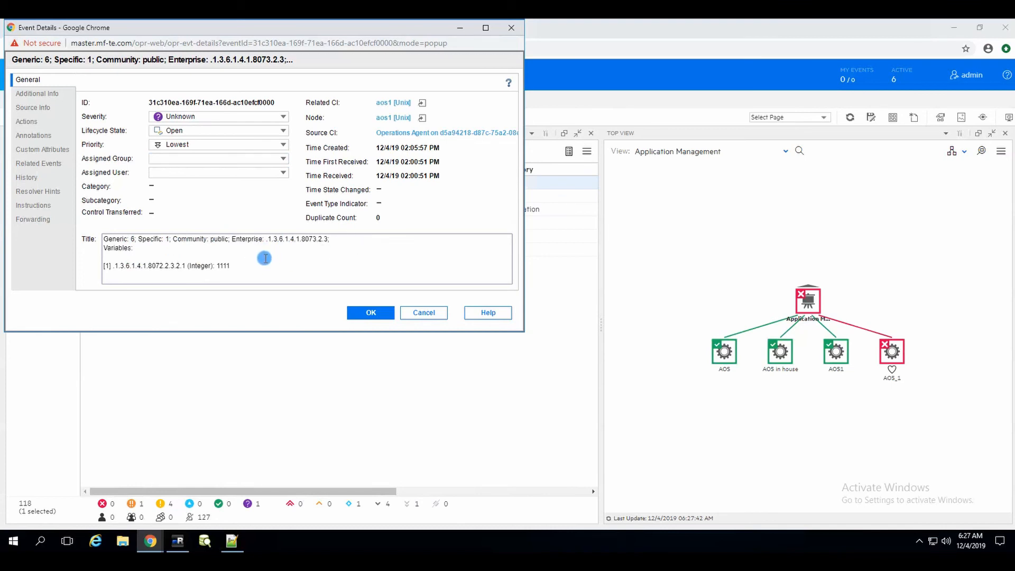
pyautogui.click(252, 263)
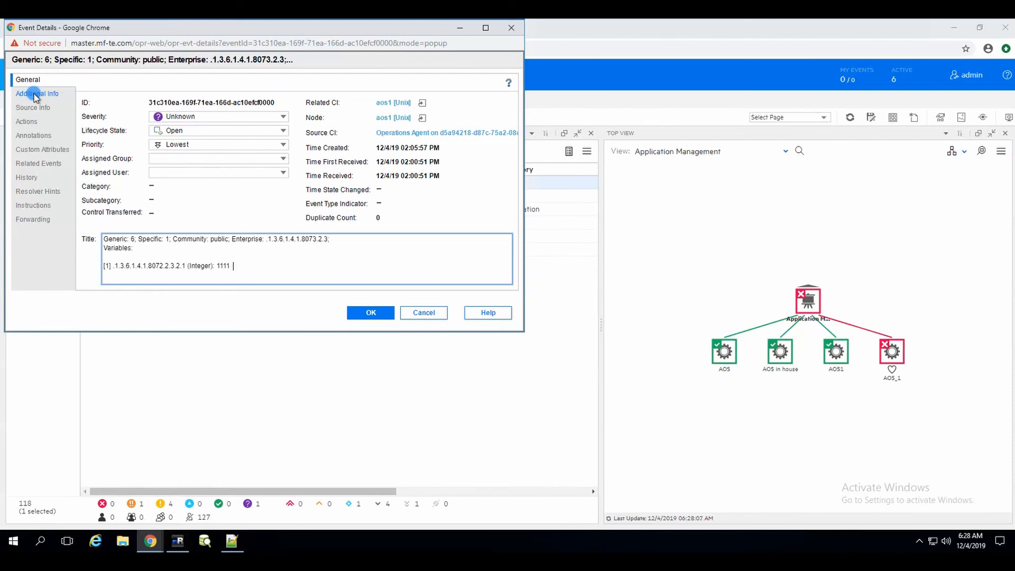
pyautogui.click(377, 316)
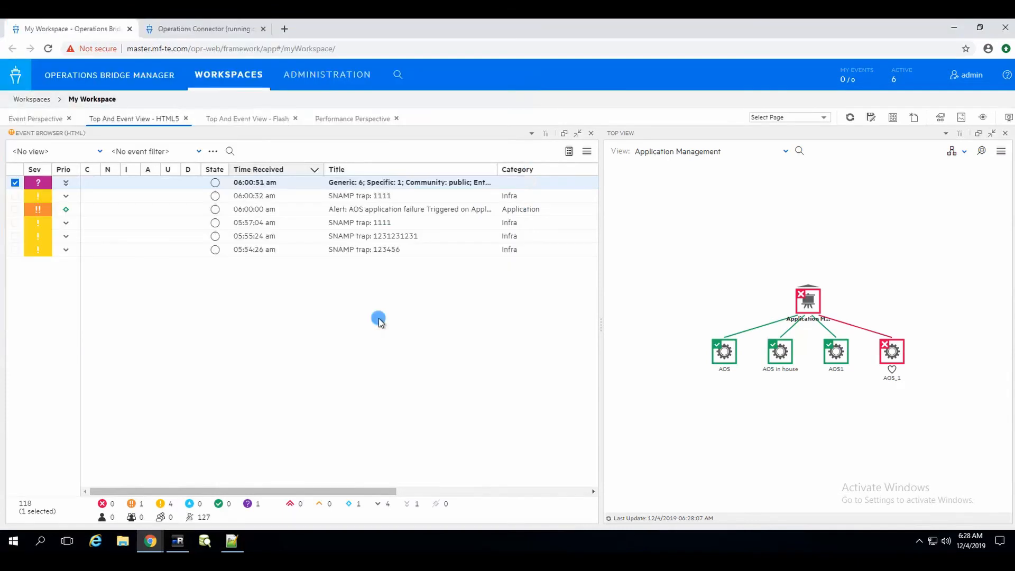
# Set unmatched events to 'are ignored' in the SNMP Interceptor policy, then save and close it.
pyautogui.click(209, 28)
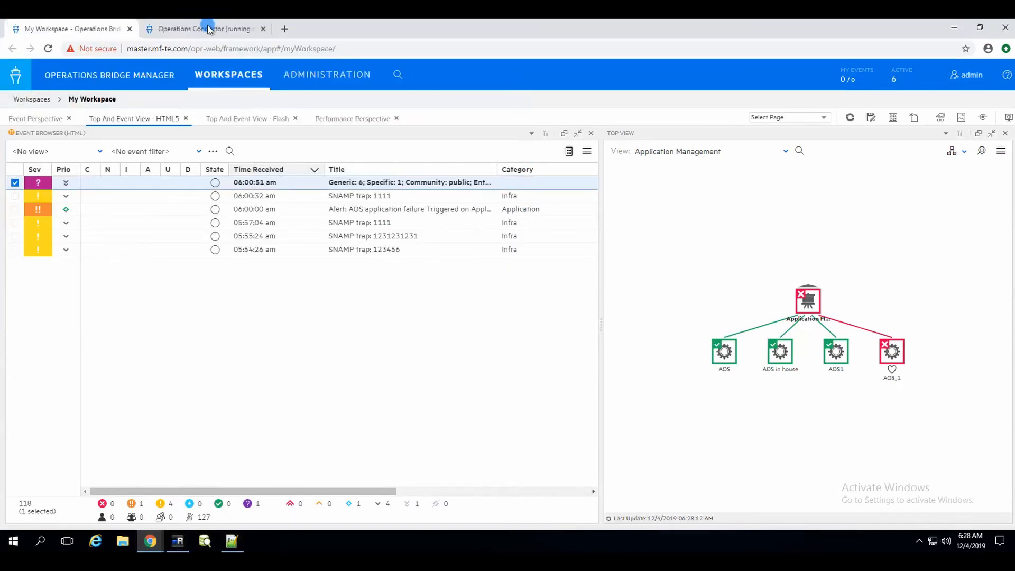
pyautogui.click(150, 540)
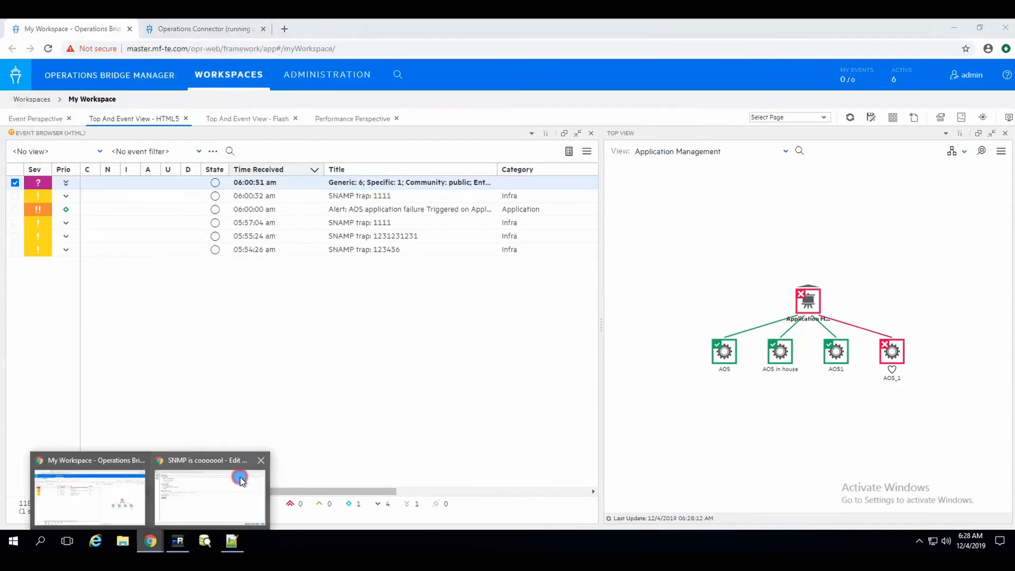
pyautogui.click(239, 480)
pyautogui.click(91, 193)
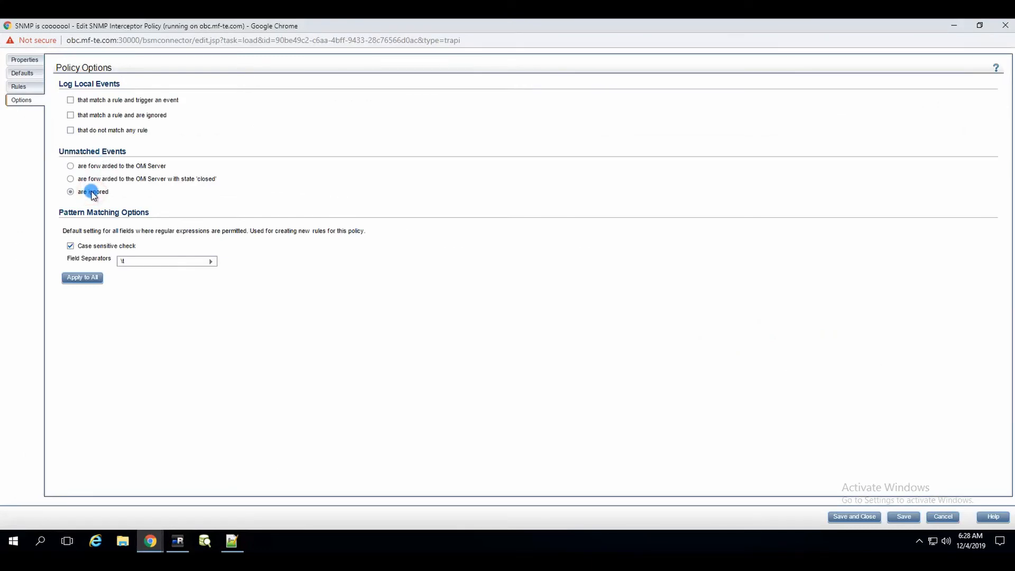
pyautogui.click(857, 516)
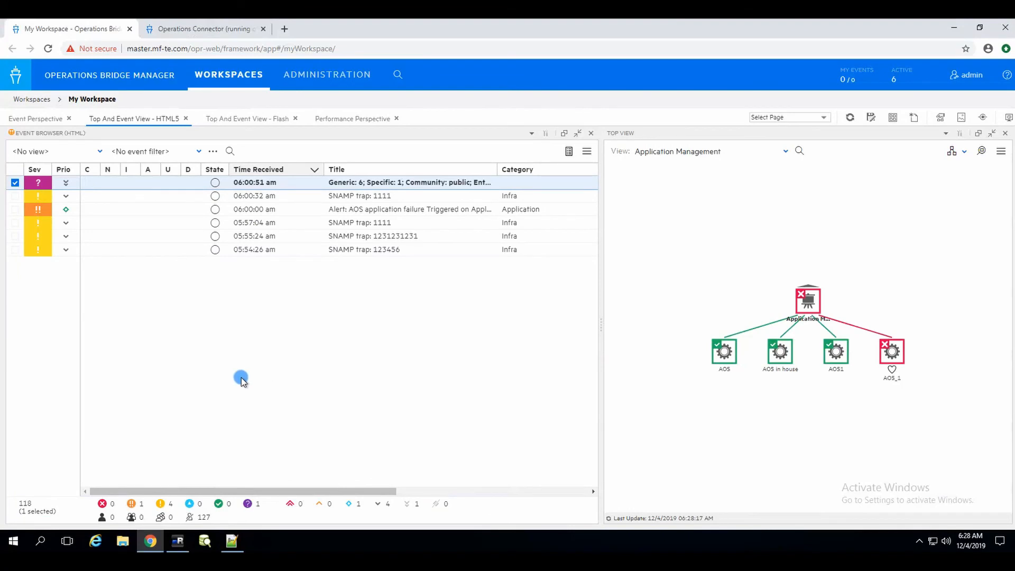
pyautogui.click(177, 541)
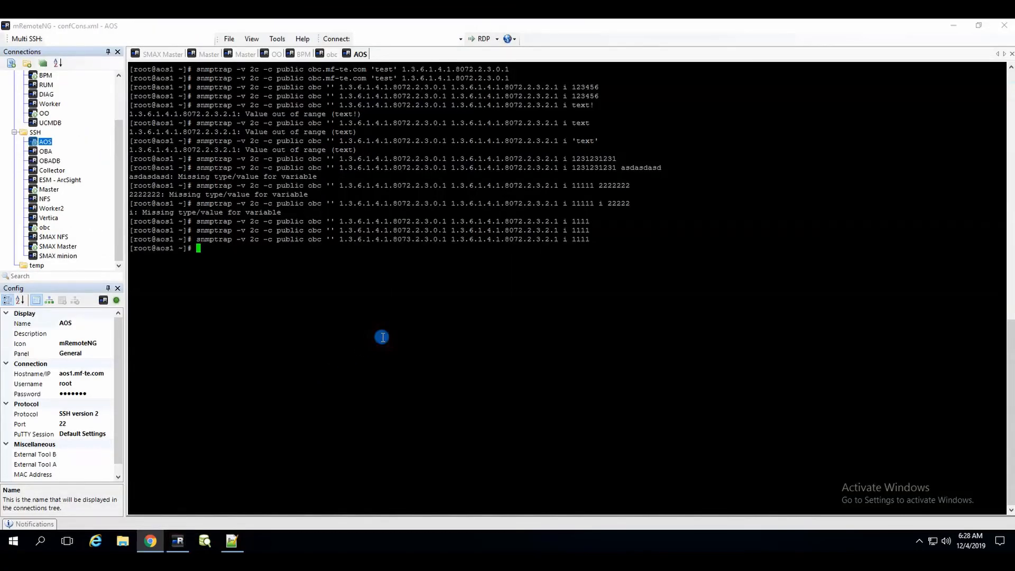
# Resend the 1111 test trap, then select and close all seven events in the OBM event browser.
pyautogui.press('Up')
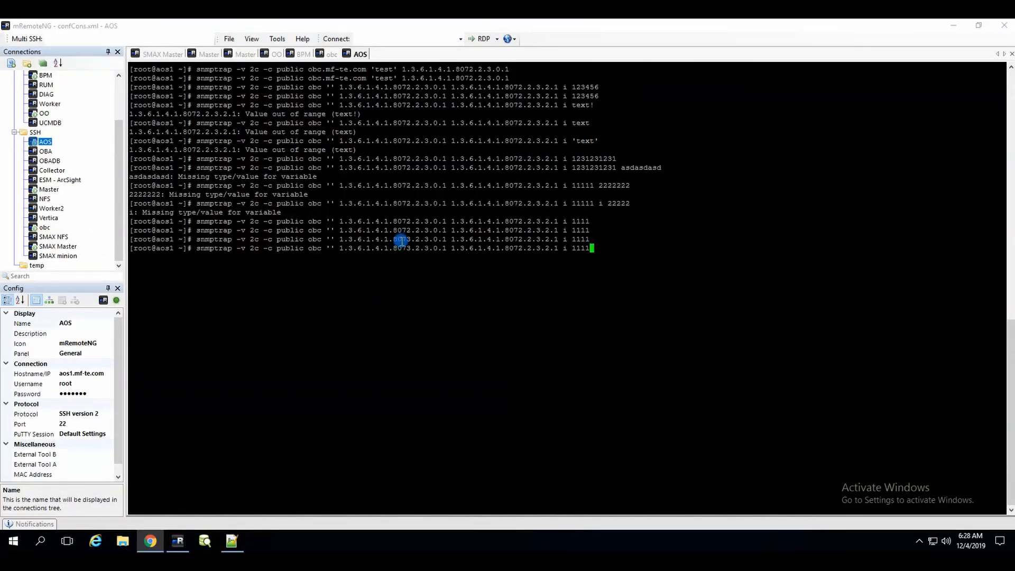
pyautogui.press('Return')
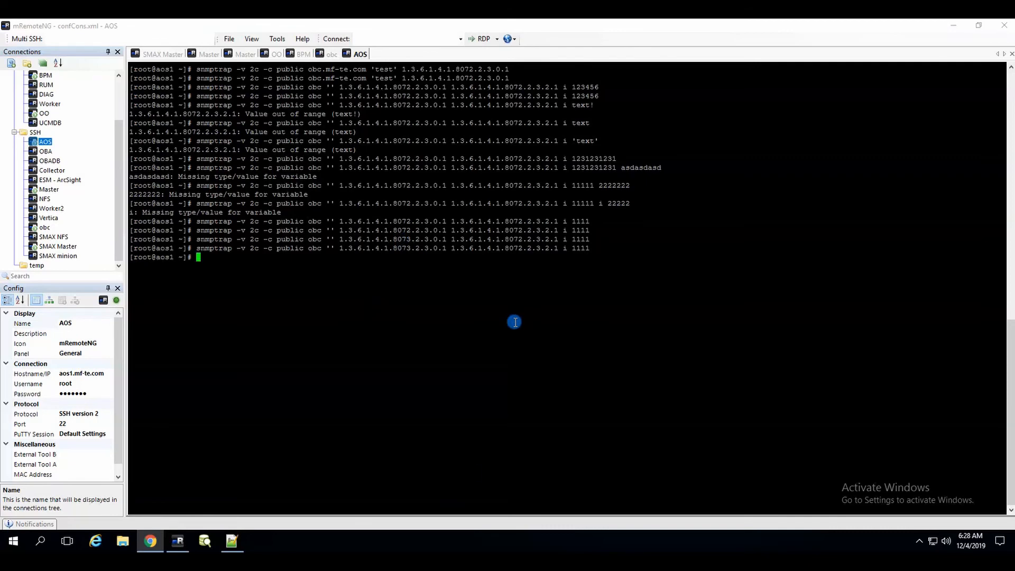
pyautogui.click(150, 541)
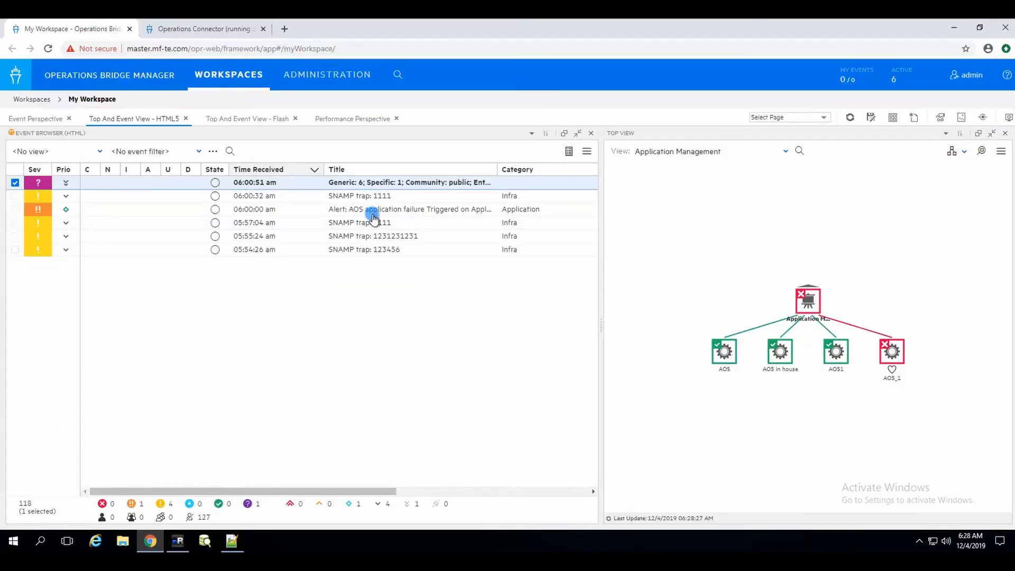
pyautogui.click(329, 280)
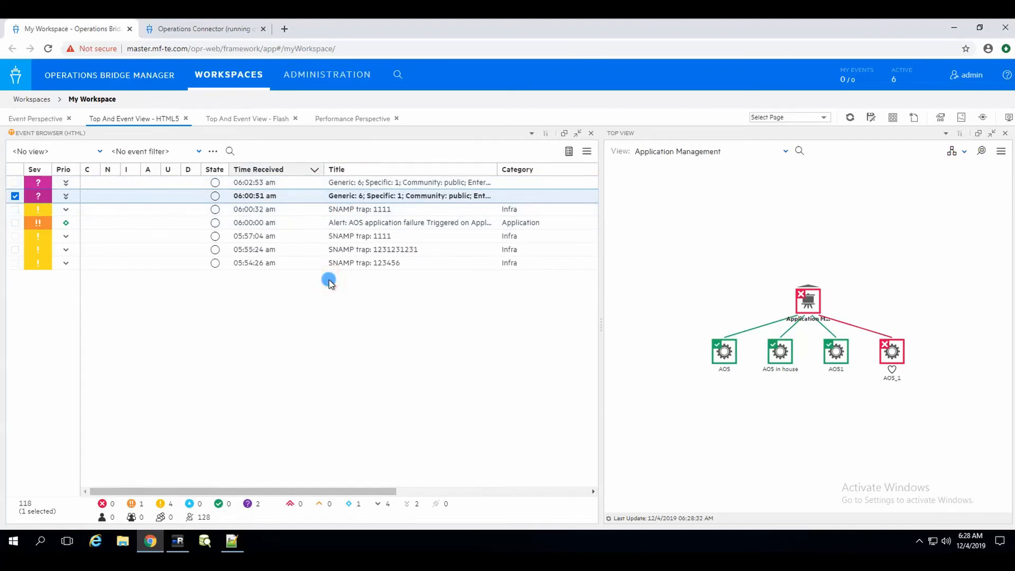
pyautogui.hotkey('ctrl', 'a')
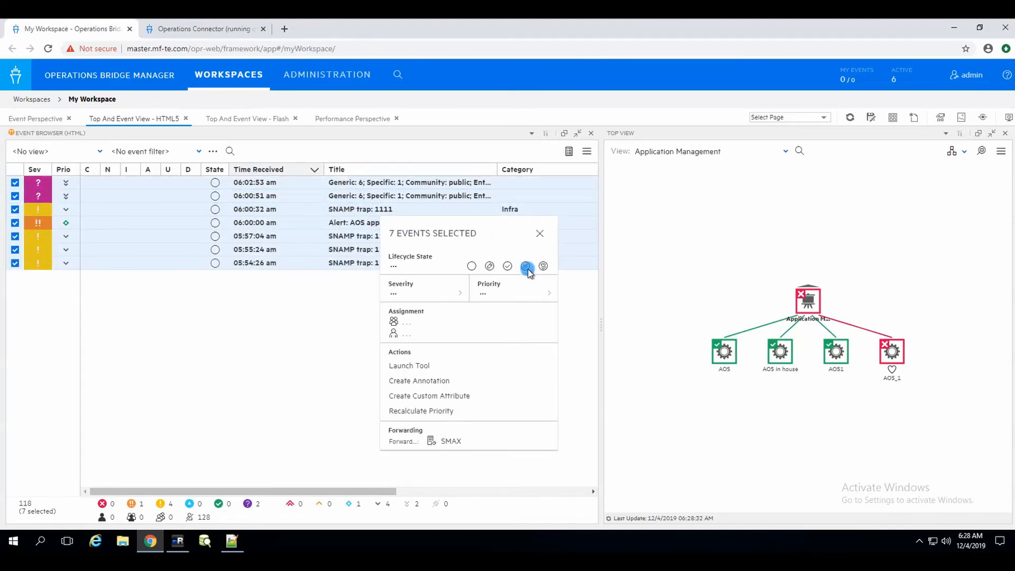
pyautogui.click(542, 269)
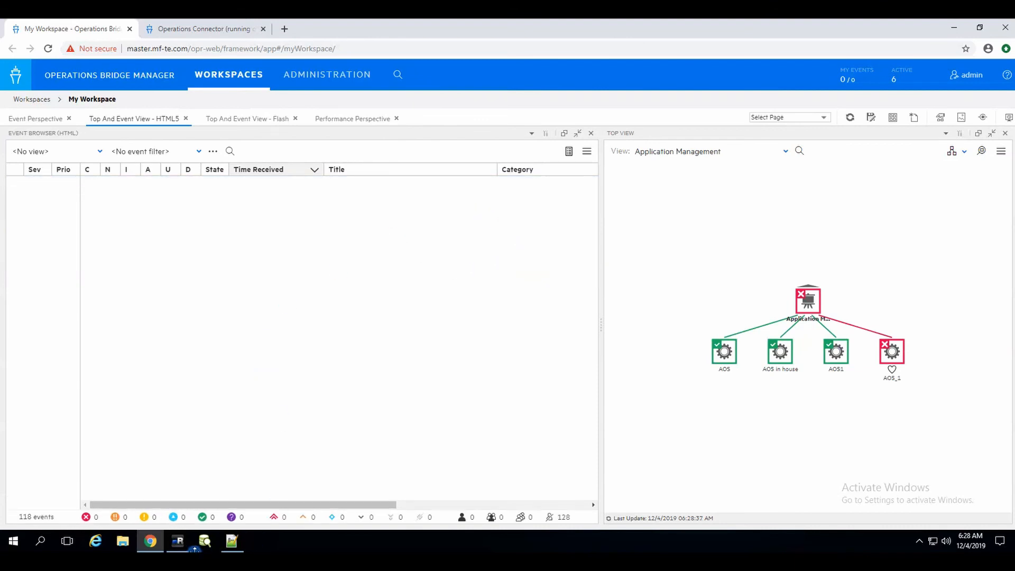
pyautogui.click(177, 542)
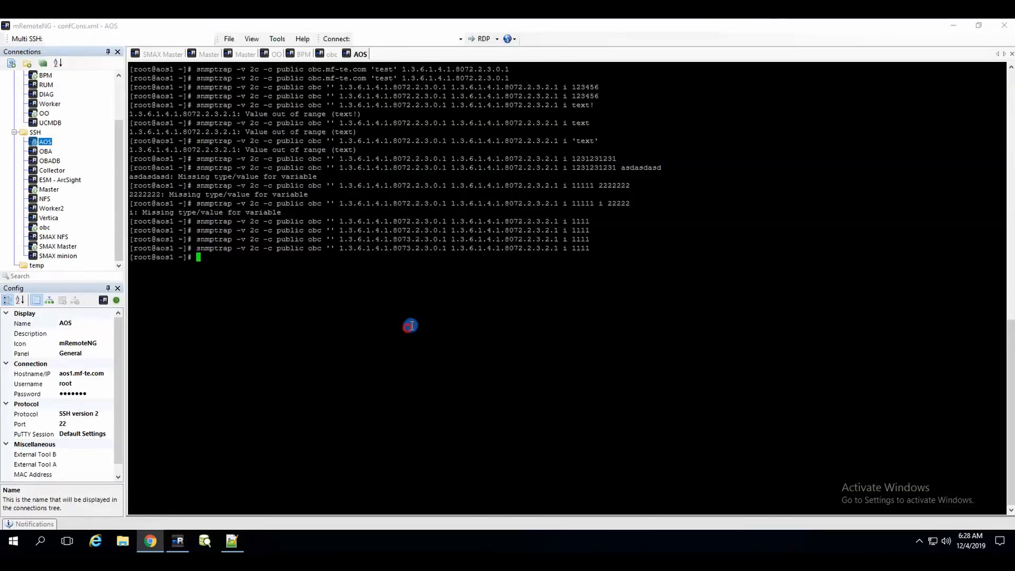
# Resend the 8073 enterprise-OID test trap from the AOS terminal.
pyautogui.press('Up')
pyautogui.press('Return')
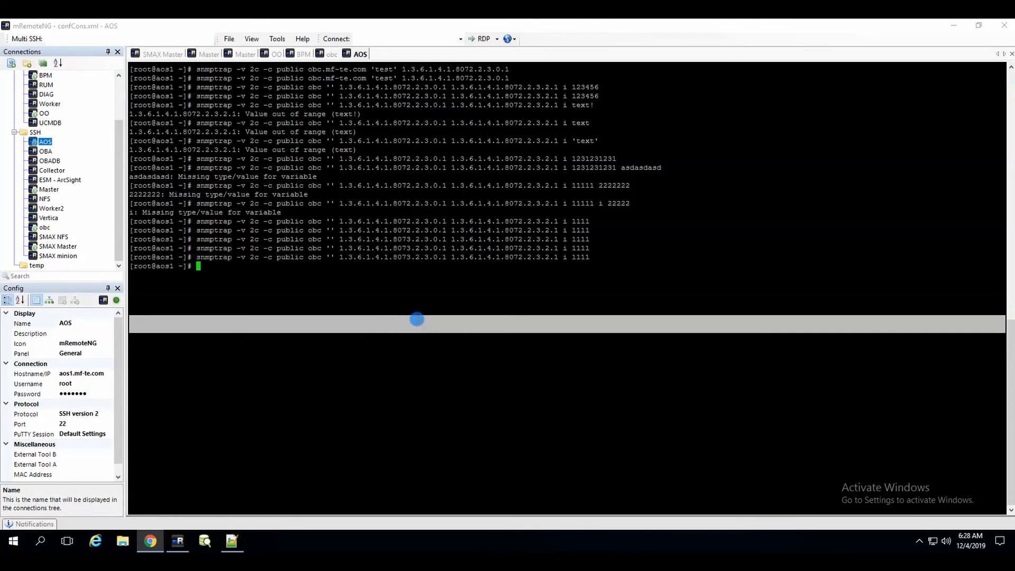
pyautogui.doubleClick(402, 257)
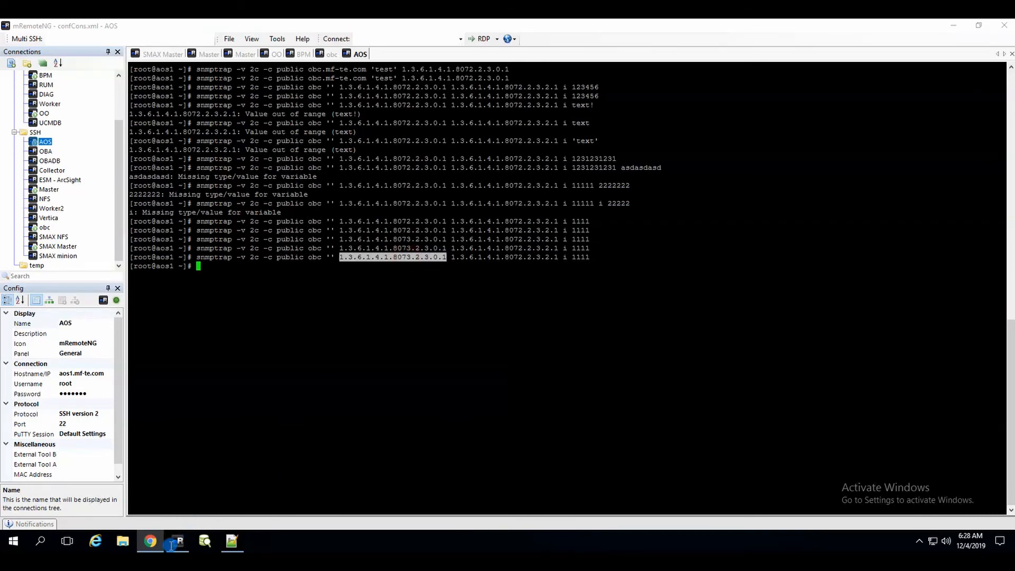
# Confirm it reached OBM as a Generic trap event at 06:03:09, then show the Operations Connector policy list.
pyautogui.click(151, 542)
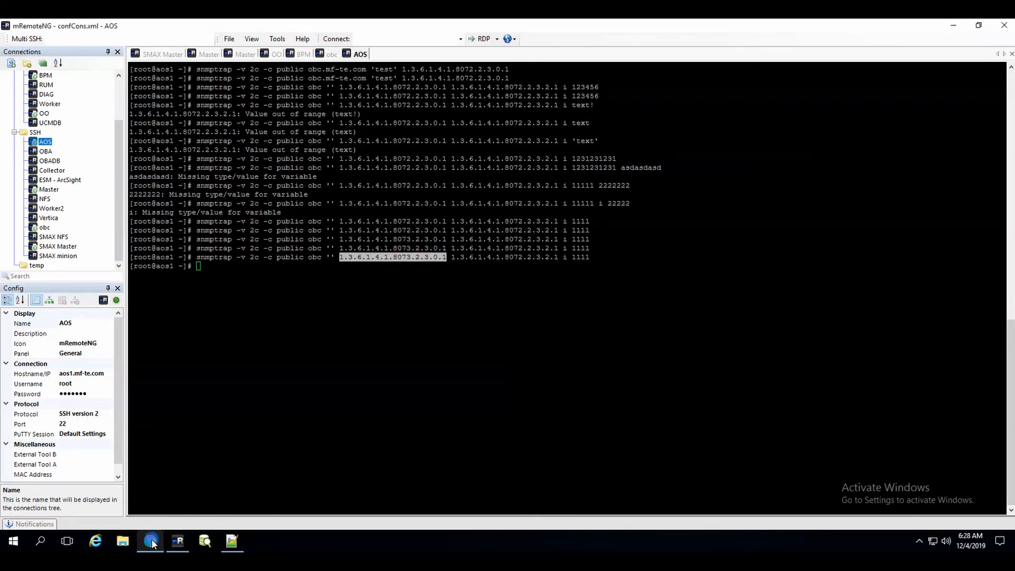
pyautogui.click(151, 545)
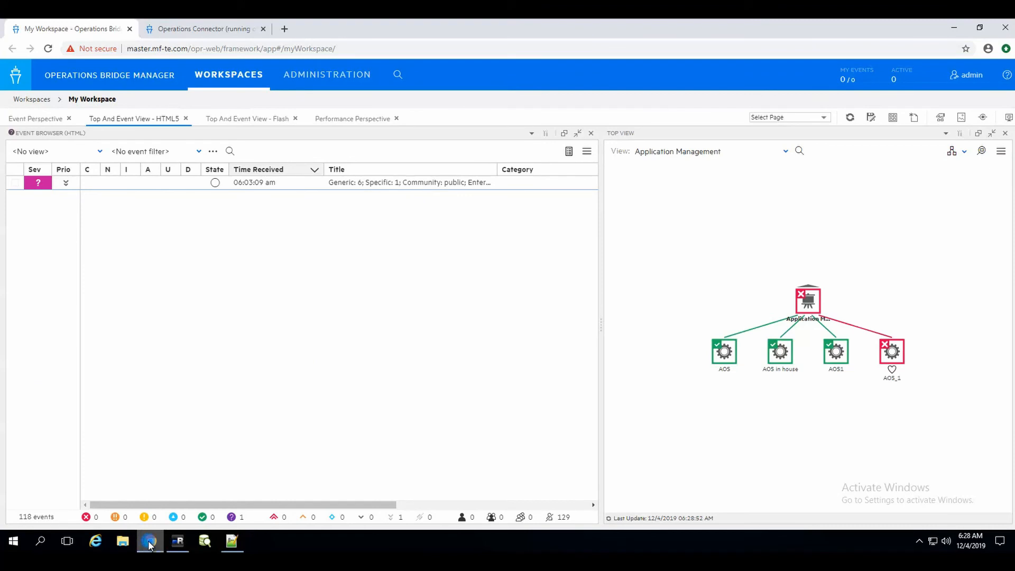
pyautogui.click(180, 544)
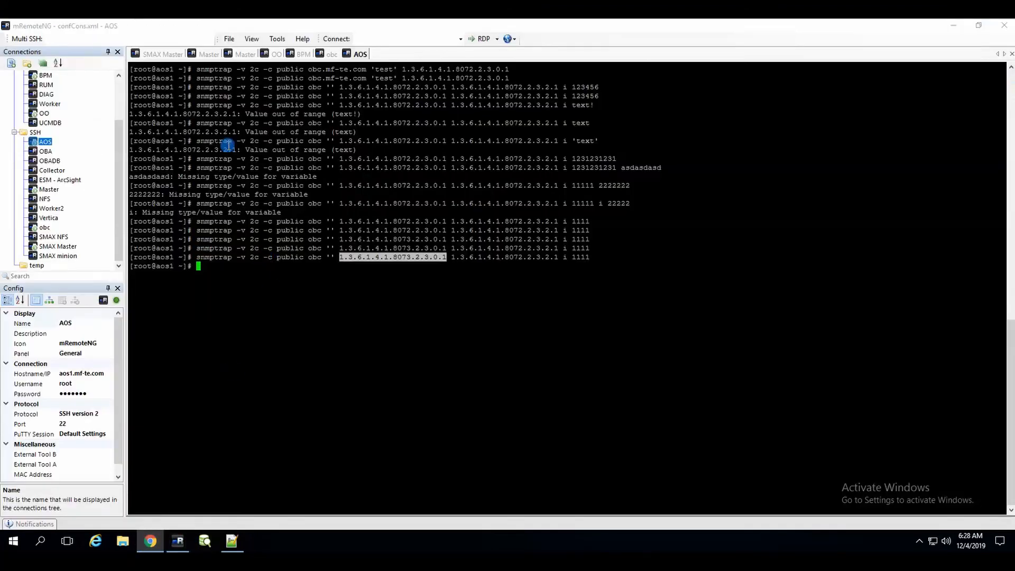
pyautogui.click(151, 545)
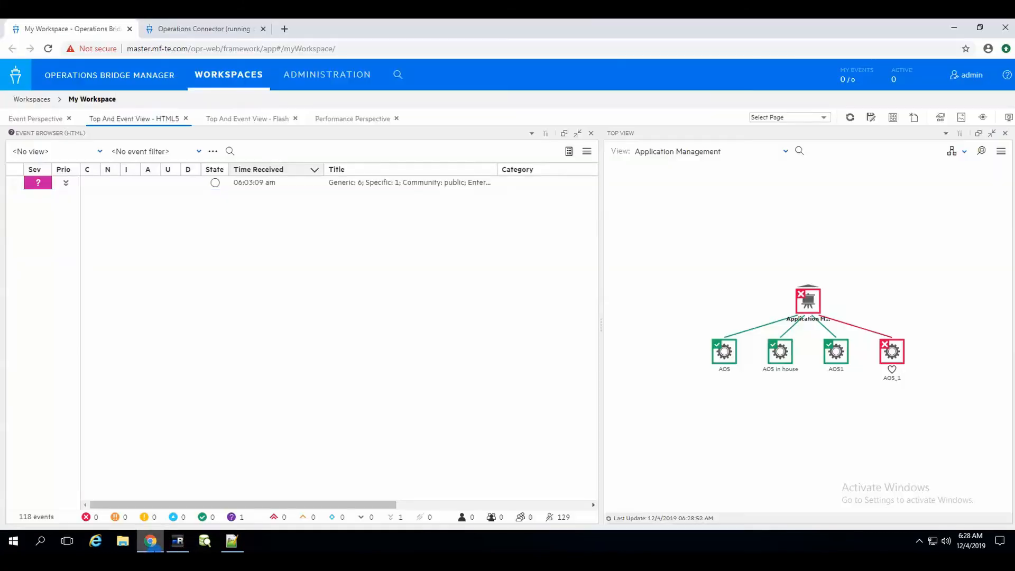
pyautogui.click(198, 29)
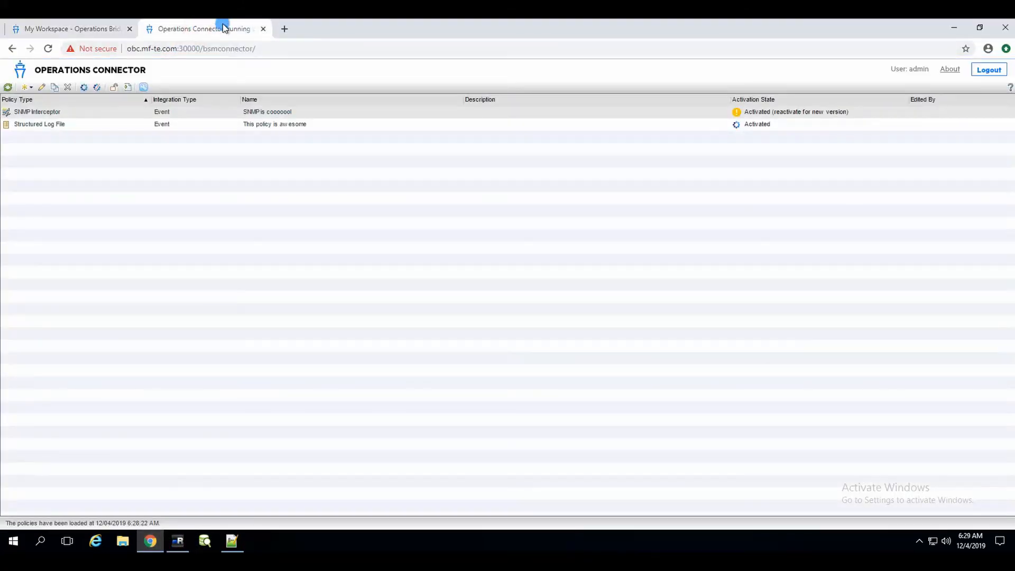
# Reactivate the SNMP Interceptor policy and close the lingering Generic trap event in OBM.
pyautogui.click(82, 87)
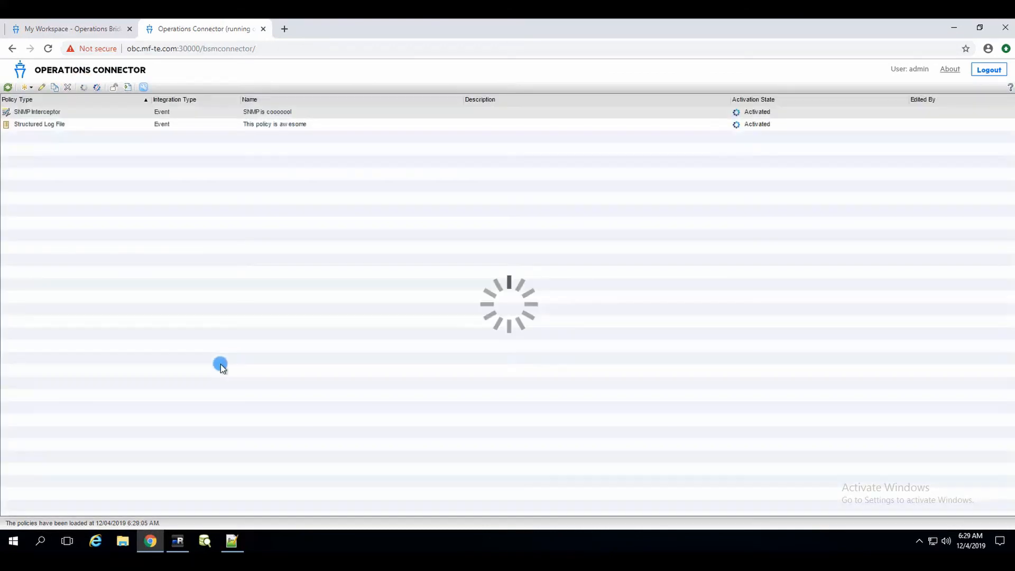
pyautogui.click(85, 29)
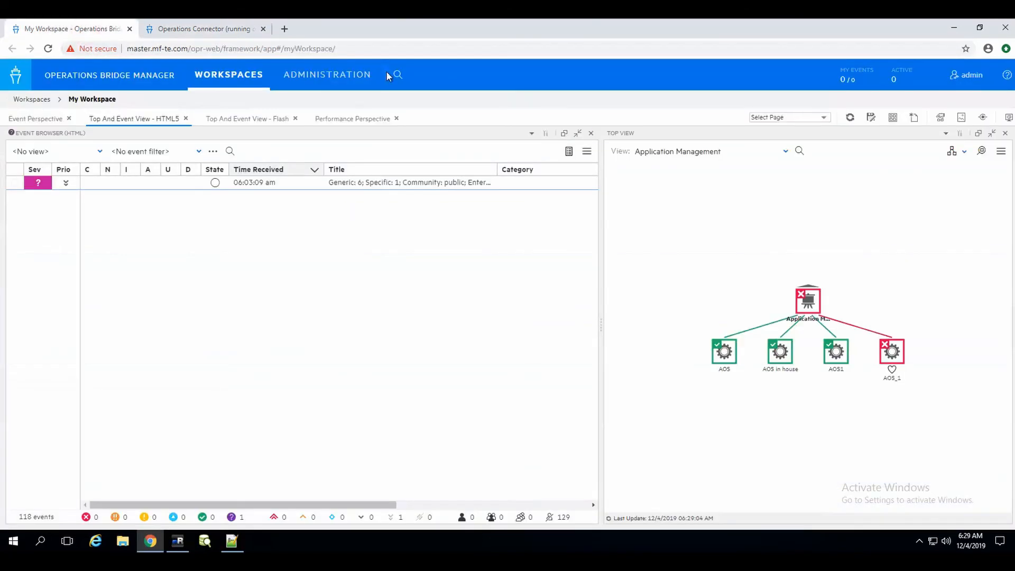
pyautogui.rightClick(349, 183)
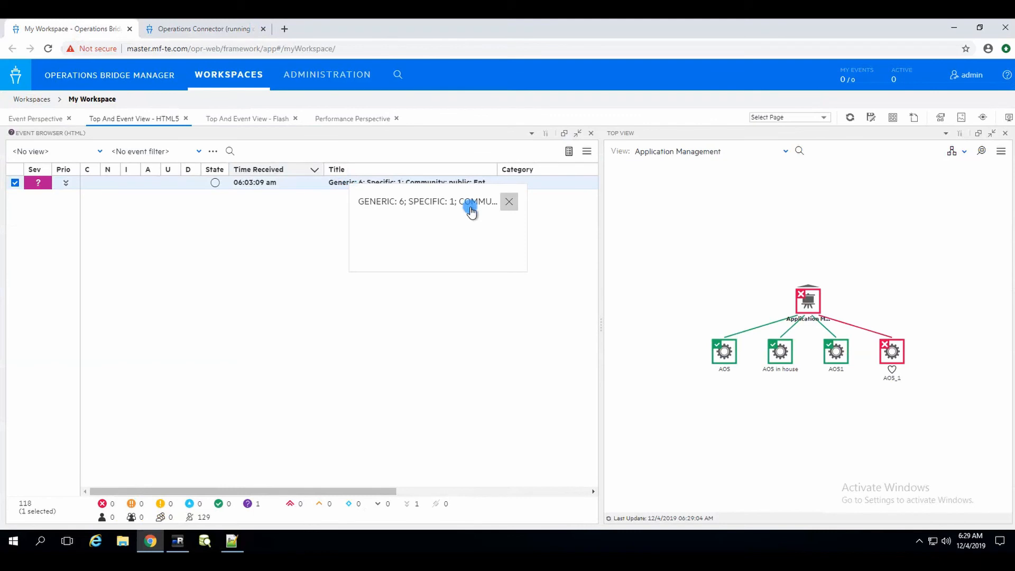
pyautogui.click(510, 237)
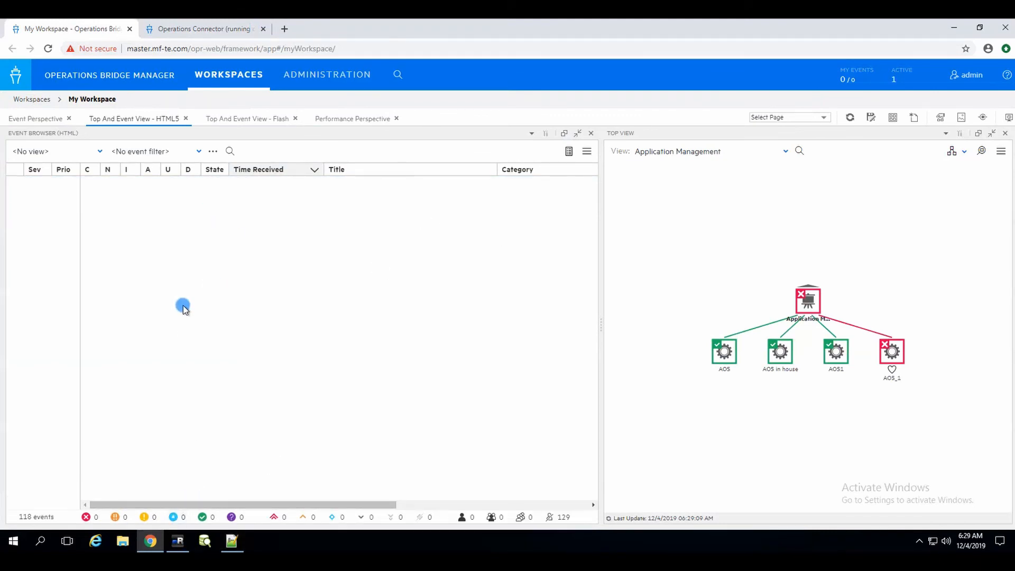
pyautogui.click(178, 540)
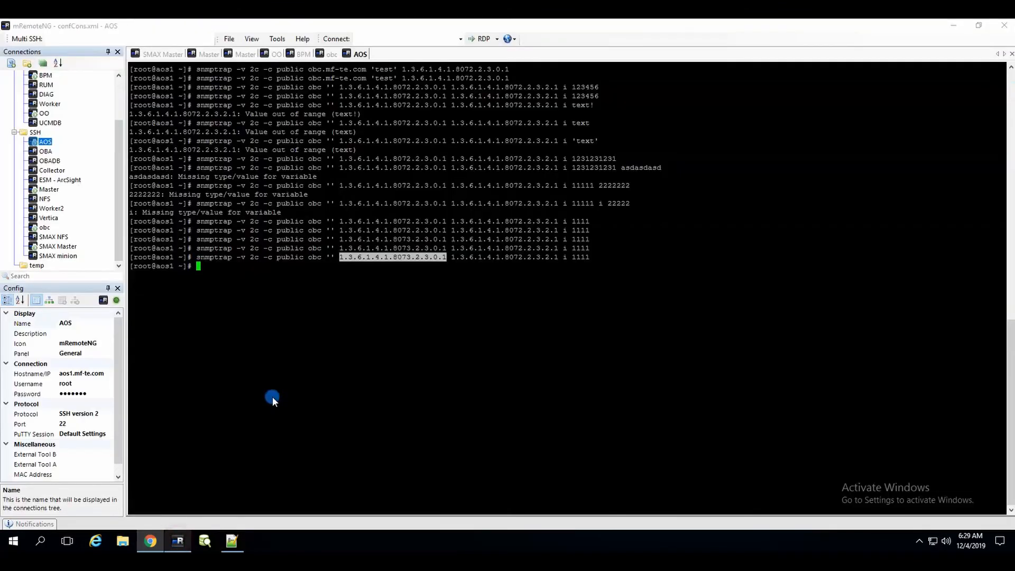
# Resend the 8073 test trap and confirm no new event appears in OBM.
pyautogui.click(327, 325)
pyautogui.press('Up')
pyautogui.press('Return')
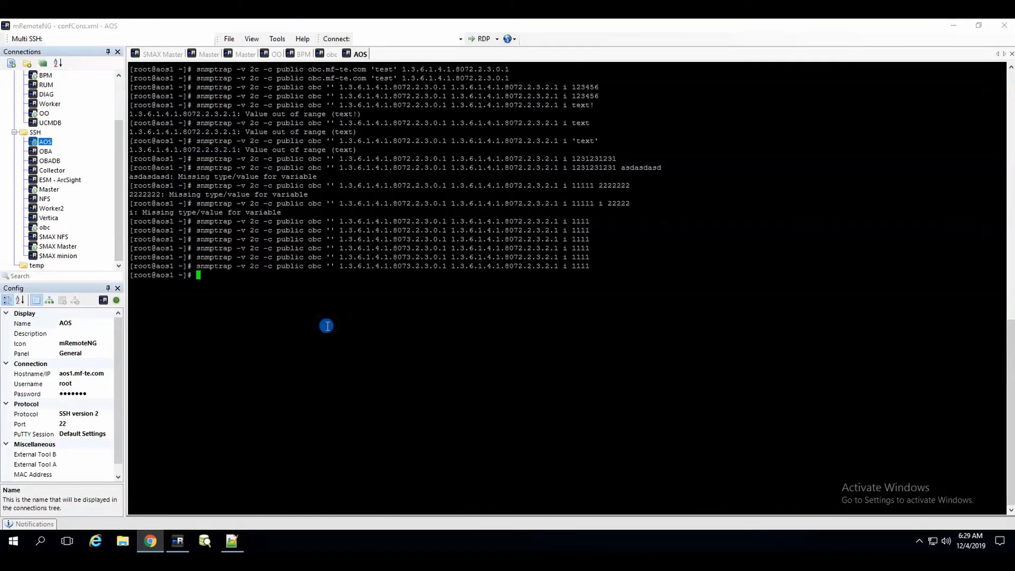
pyautogui.click(152, 540)
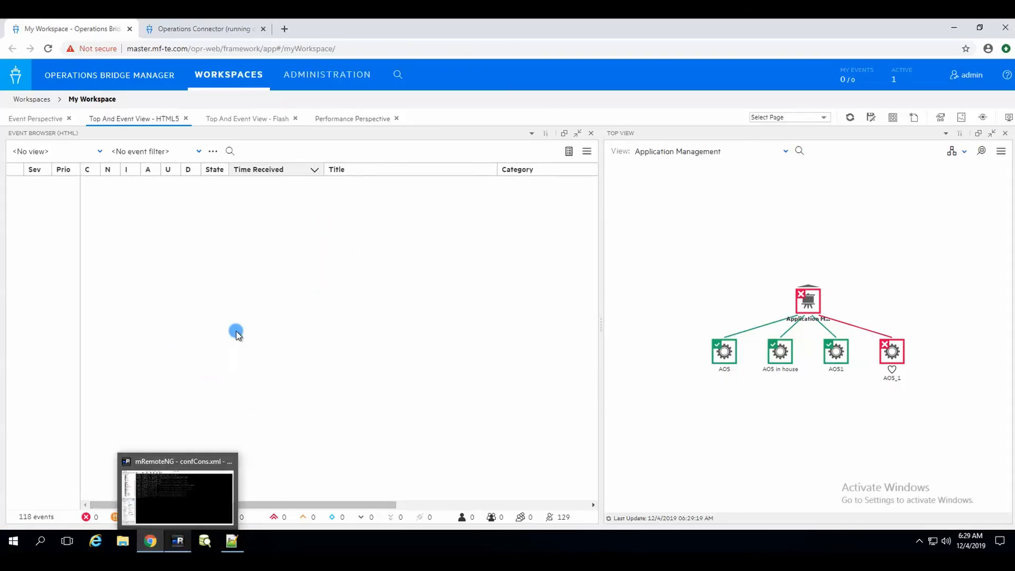
pyautogui.click(178, 540)
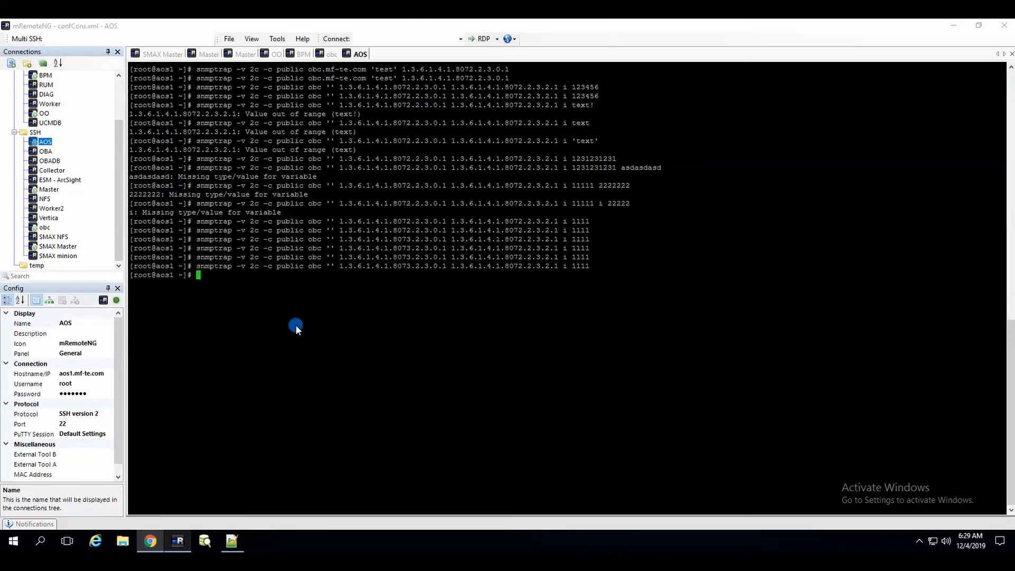
# Send the trap with the 8072 enterprise OID and see 'SNAMP trap: 1111' arrive in OBM at 06:03:58.
pyautogui.press('Up')
pyautogui.press('Up')
pyautogui.press('Down')
pyautogui.press('Return')
pyautogui.moveTo(405, 269); pyautogui.dragTo(408, 276)
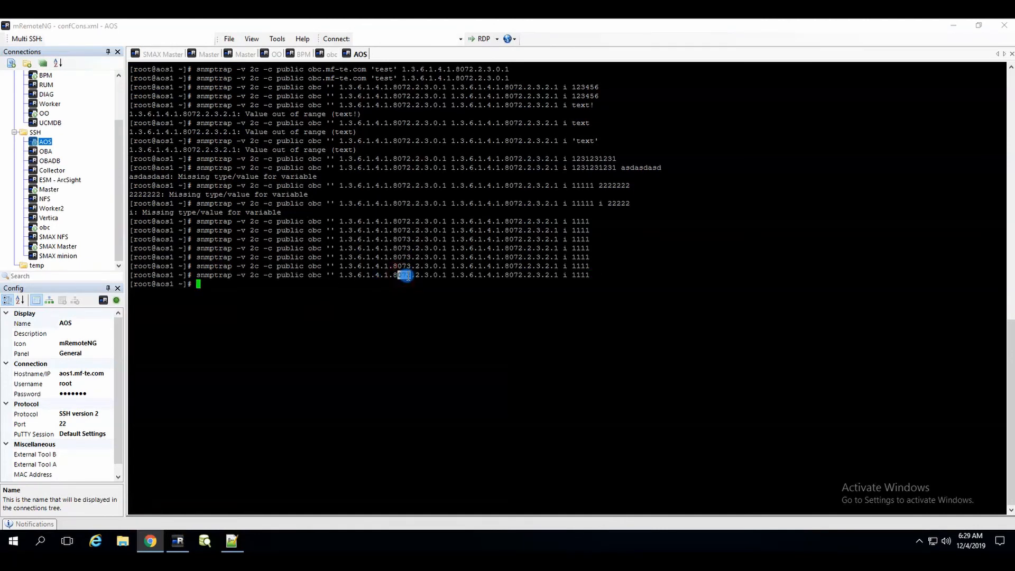
pyautogui.click(150, 541)
pyautogui.click(389, 246)
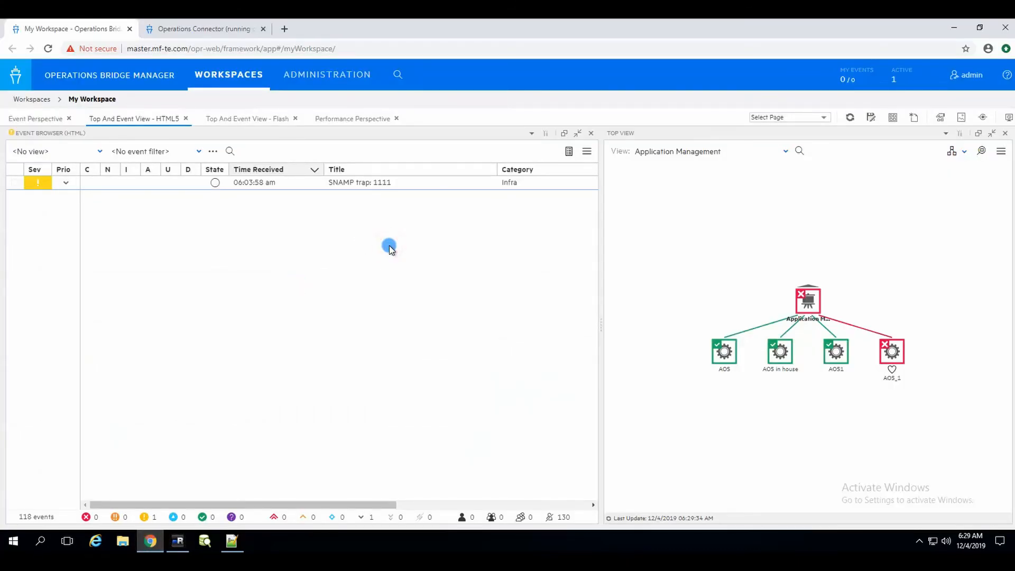